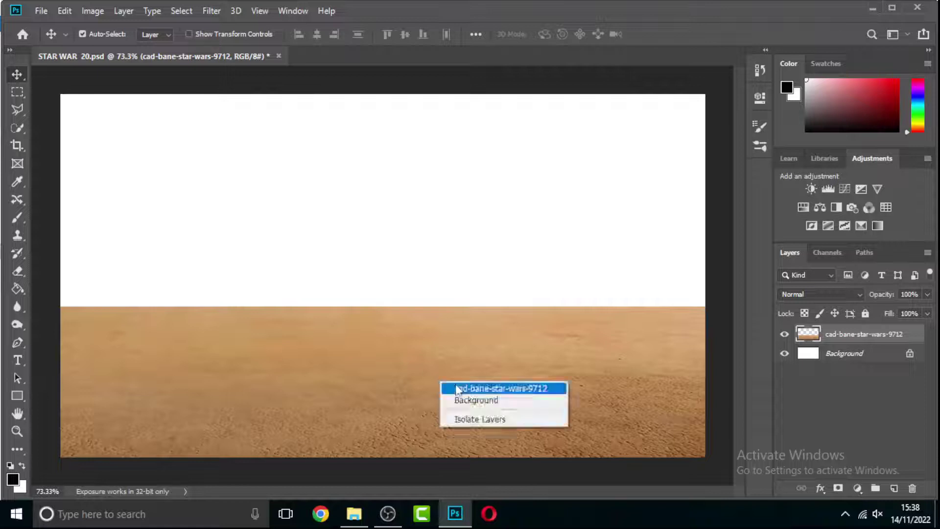
# Tone the sand layer with two Curves passes, adjusting the RGB and Blue channels.
pyautogui.click(446, 385)
pyautogui.hotkey('ctrl', 'm')
pyautogui.click(612, 214)
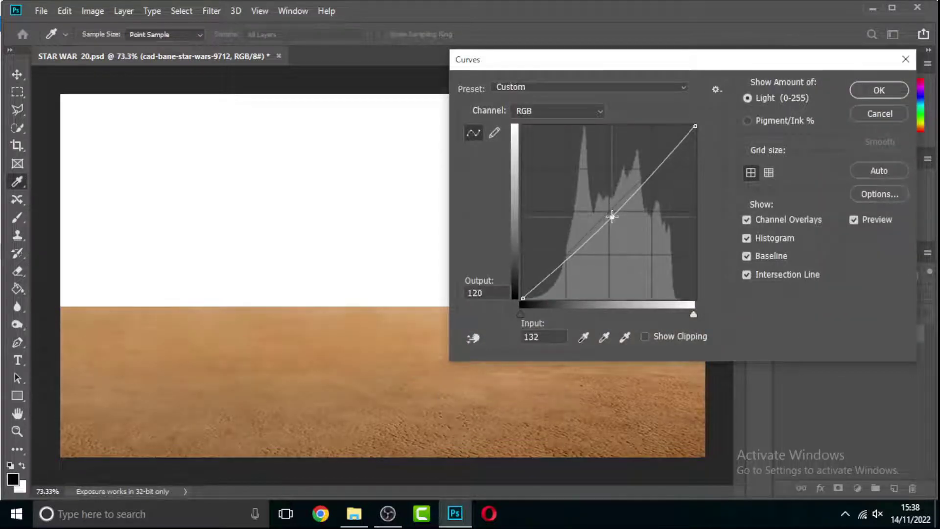
pyautogui.click(558, 111)
pyautogui.click(526, 161)
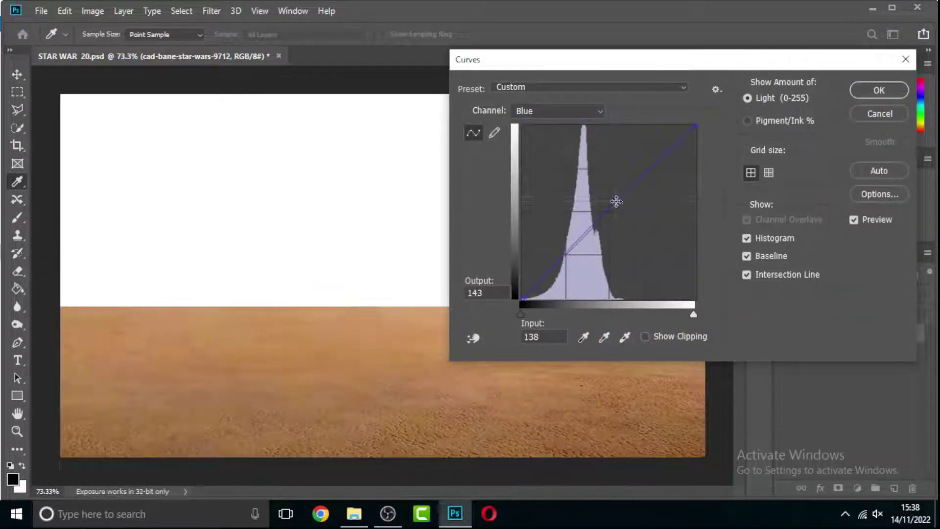
pyautogui.press('Escape')
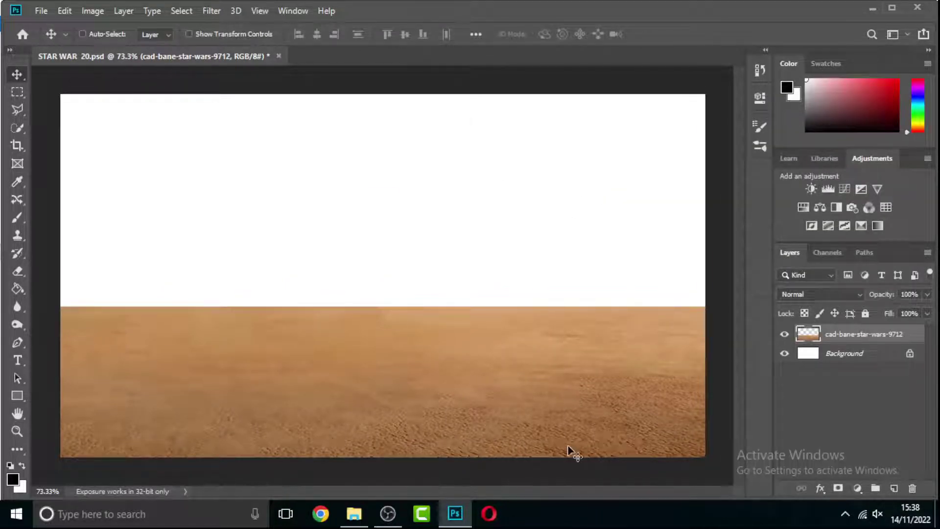
pyautogui.hotkey('ctrl', 'm')
pyautogui.click(619, 207)
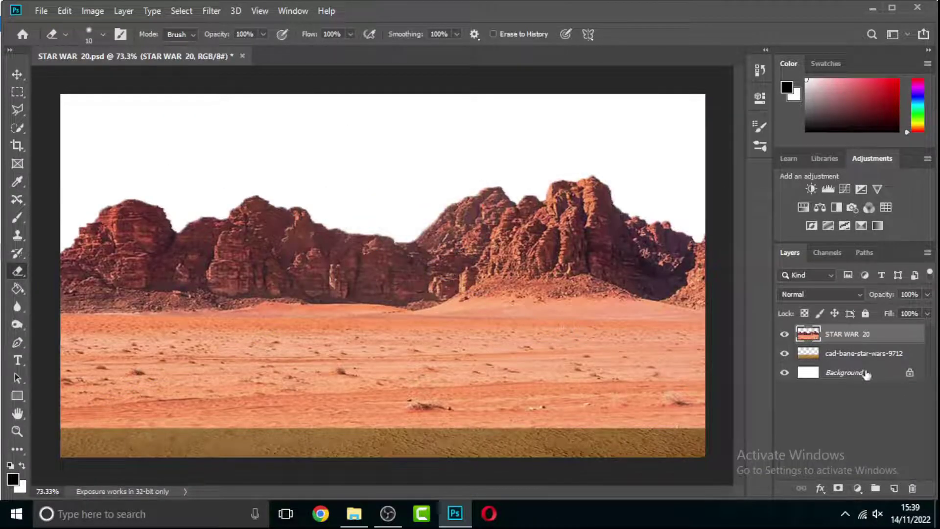
# Mask STAR WAR 20 and paint it with a low-opacity brush to blend the bottom into the sand.
pyautogui.click(838, 488)
pyautogui.press('b')
pyautogui.moveTo(92, 422); pyautogui.dragTo(443, 427)
pyautogui.click(319, 34)
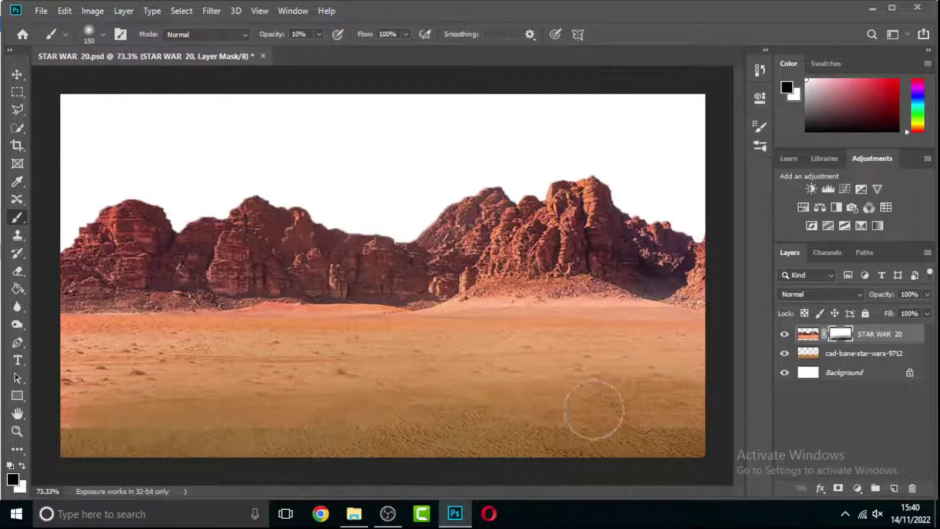
pyautogui.click(841, 334)
pyautogui.press('b')
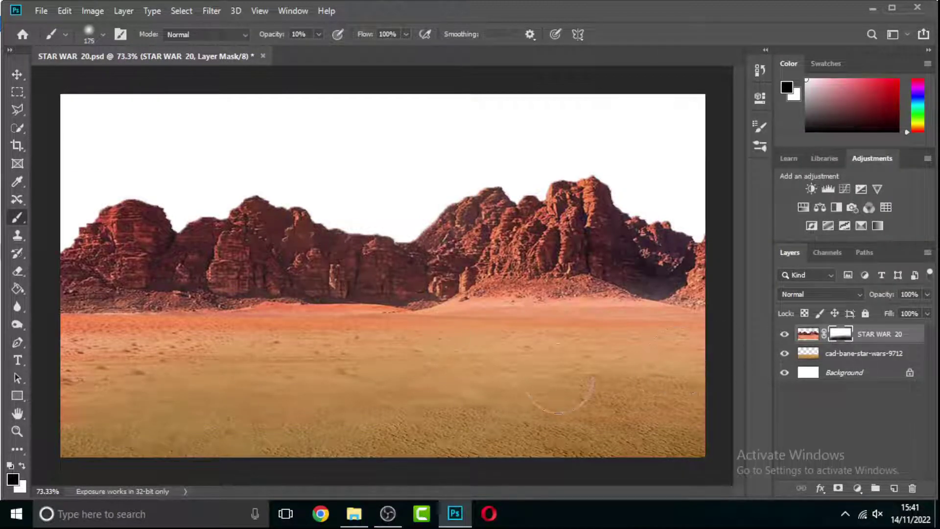
pyautogui.press('v')
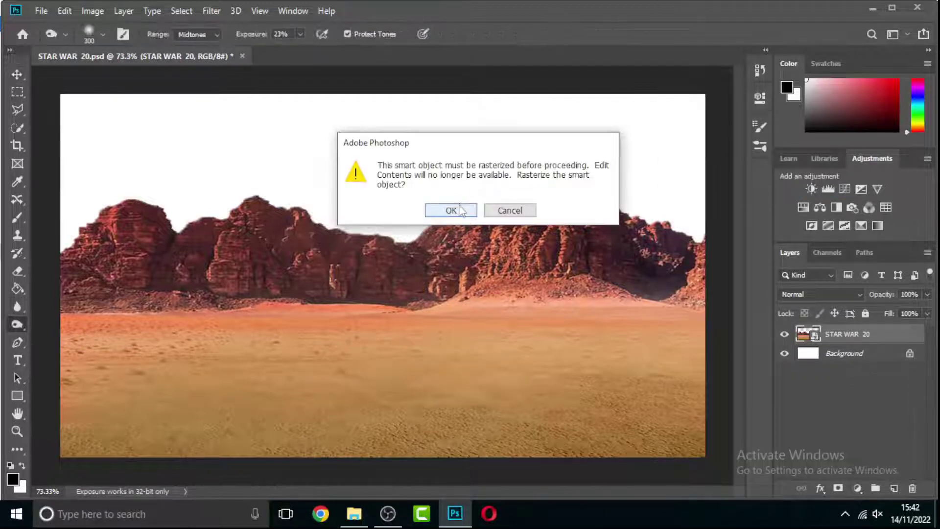
# Rasterize the STAR WAR 20 smart object and bring up Selective Color.
pyautogui.click(451, 210)
pyautogui.press('v')
pyautogui.click(87, 10)
pyautogui.click(254, 155)
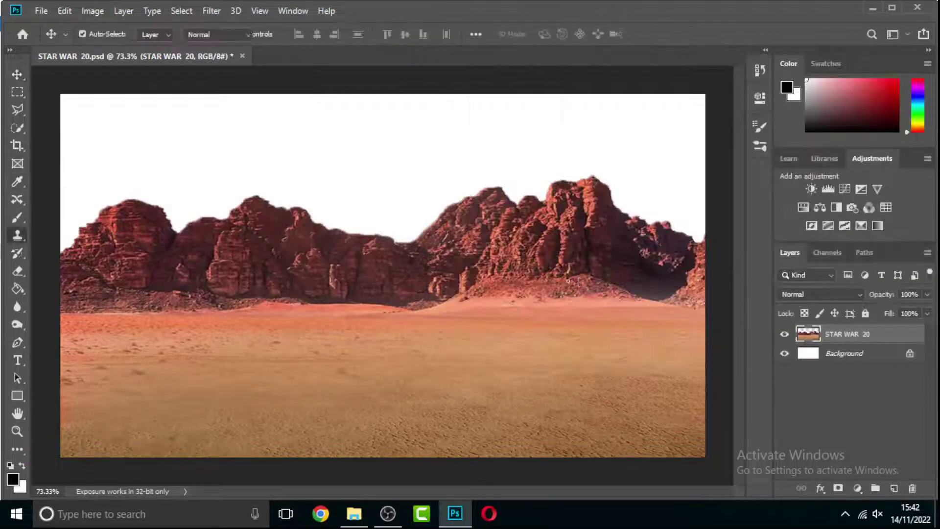
# Clone-stamp the lower-right sand ripples with a smaller, lower-opacity brush.
pyautogui.moveTo(629, 392)
pyautogui.mouseDown()
pyautogui.moveTo(663, 366)
pyautogui.moveTo(497, 396)
pyautogui.moveTo(430, 388)
pyautogui.moveTo(416, 434)
pyautogui.moveTo(608, 409)
pyautogui.moveTo(625, 420)
pyautogui.mouseUp()
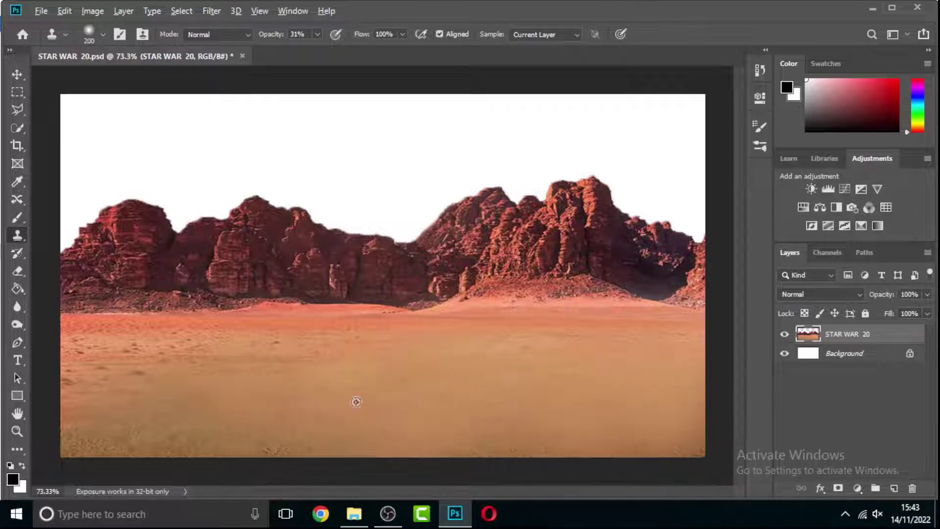
pyautogui.press('[')
pyautogui.press('[')
pyautogui.press('[')
pyautogui.press('1')
pyautogui.press('3')
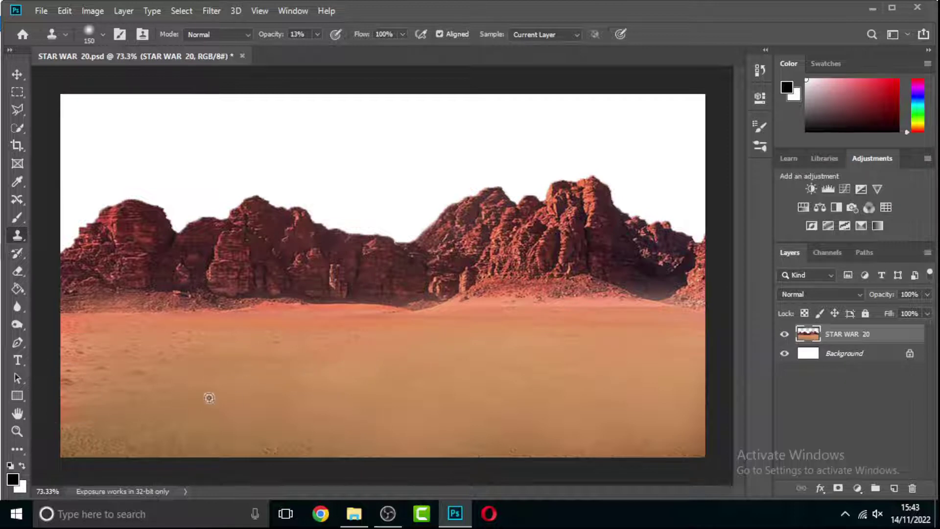
# Smooth the sand near the left edge and move the images (3) rocks into place.
pyautogui.hotkey('ctrl', 'm')
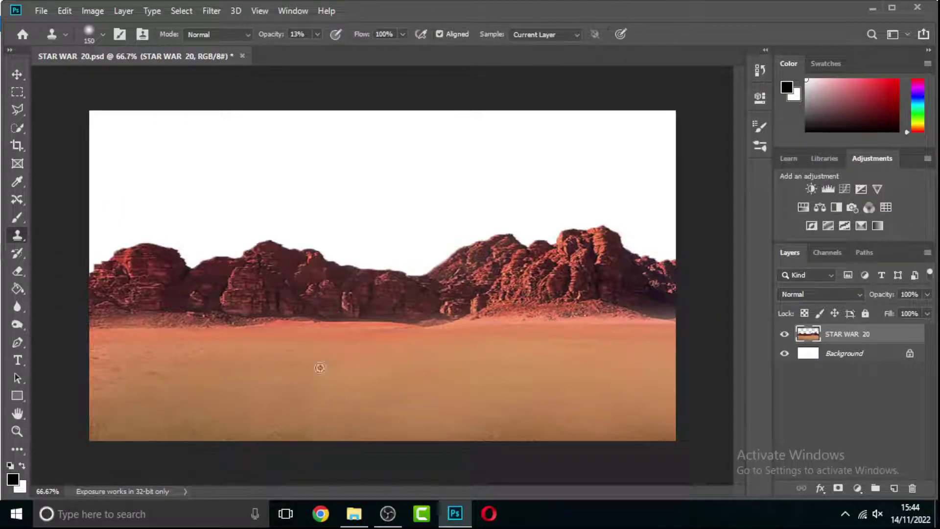
pyautogui.moveTo(254, 429); pyautogui.dragTo(111, 426)
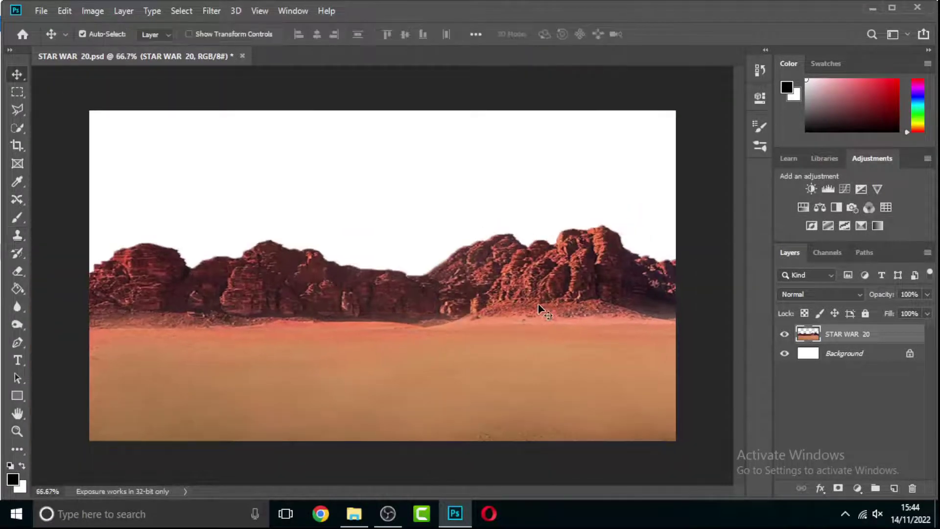
pyautogui.moveTo(542, 311)
pyautogui.mouseDown()
pyautogui.moveTo(474, 301)
pyautogui.moveTo(482, 303)
pyautogui.mouseUp()
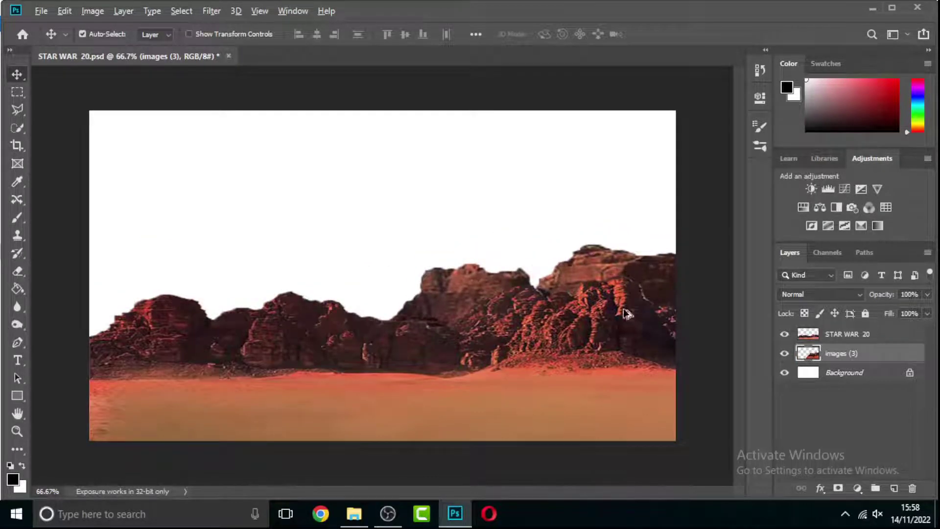
# Trace the STAR WAR 20 mountain ridge with the Pen tool and make it a selection.
pyautogui.click(632, 343)
pyautogui.scroll(3, 563, 328)
pyautogui.scroll(-1, 539, 294)
pyautogui.press('p')
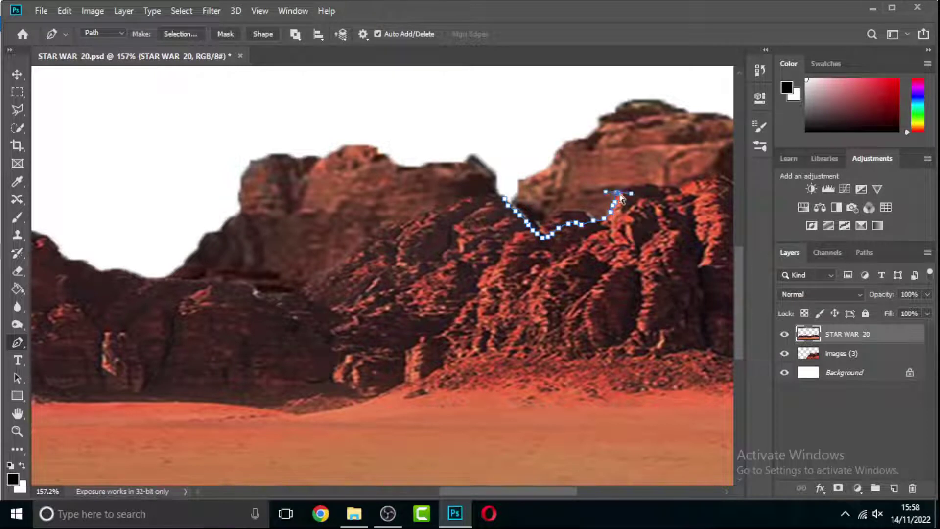
pyautogui.moveTo(649, 197); pyautogui.dragTo(441, 271)
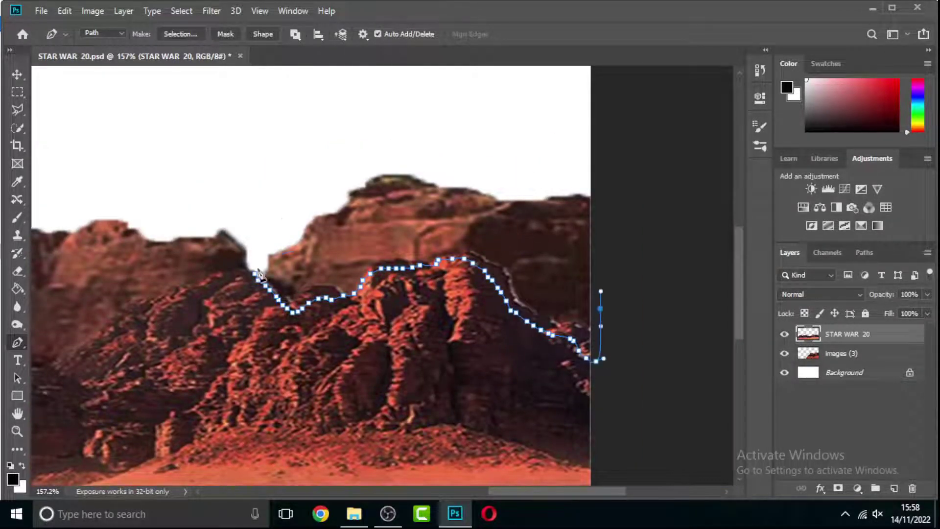
pyautogui.moveTo(259, 274); pyautogui.dragTo(419, 116)
pyautogui.rightClick(423, 193)
pyautogui.click(453, 251)
pyautogui.press('Return')
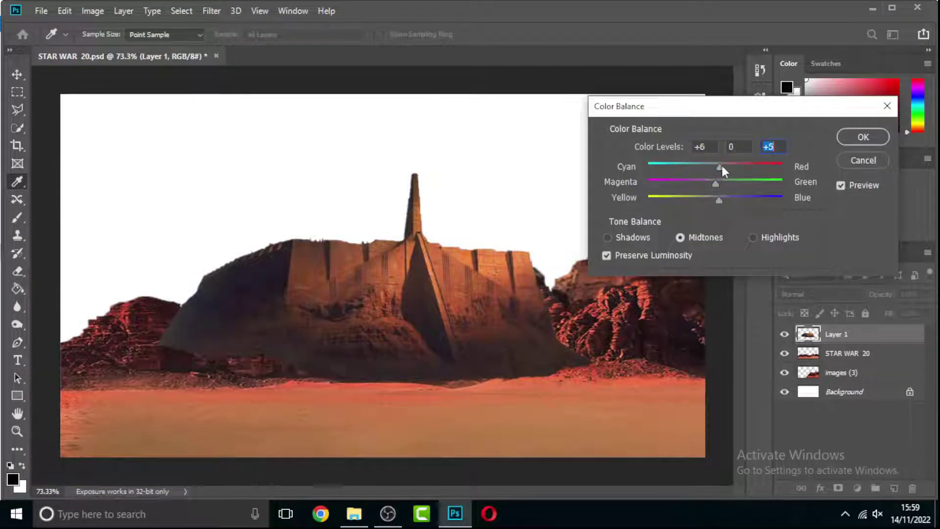
# Send the fortress Layer 1 below STAR WAR 20, move it far left and shrink it.
pyautogui.press('Return')
pyautogui.press('v')
pyautogui.hotkey('ctrl', '[')
pyautogui.rightClick(385, 276)
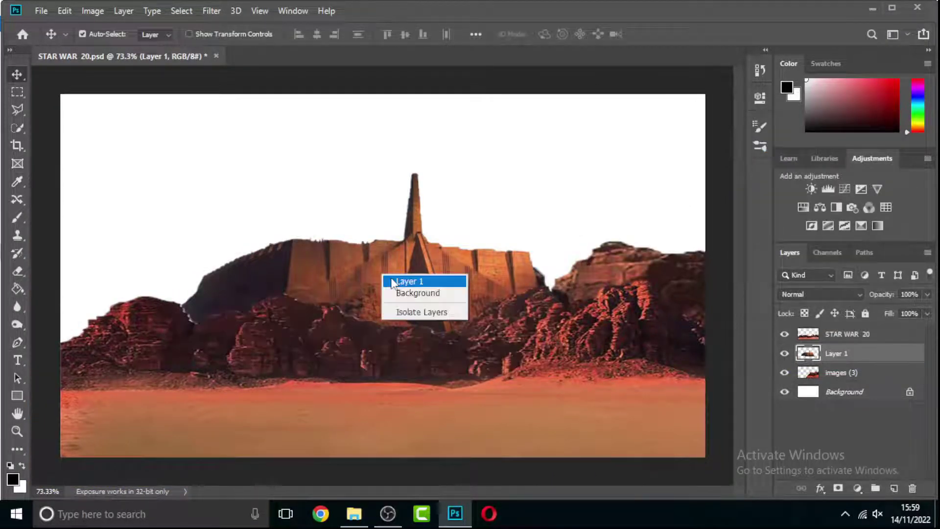
pyautogui.click(392, 279)
pyautogui.moveTo(415, 274); pyautogui.dragTo(195, 269)
pyautogui.hotkey('ctrl', 't')
pyautogui.moveTo(376, 384)
pyautogui.mouseDown()
pyautogui.moveTo(150, 306)
pyautogui.moveTo(142, 294)
pyautogui.mouseUp()
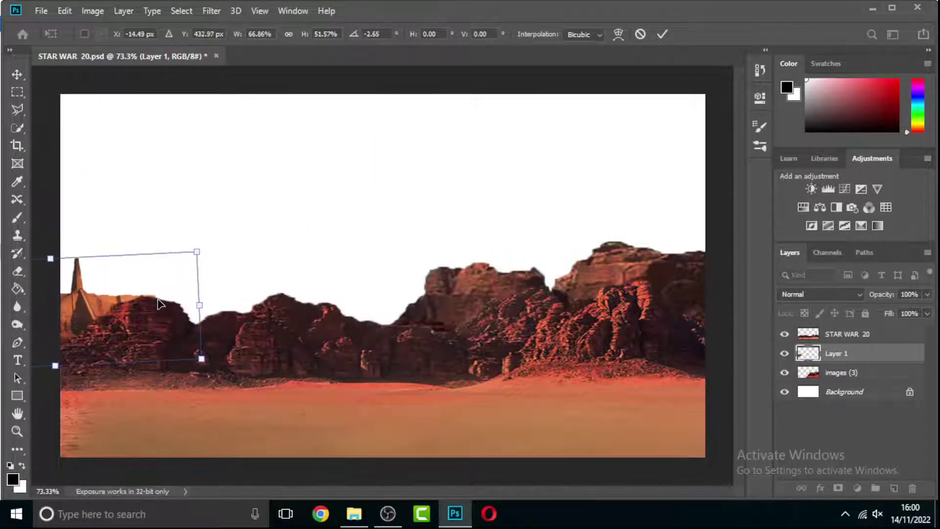
pyautogui.press('Return')
# Nudge the STAR WAR 20 mountains and widen them slightly to the left.
pyautogui.moveTo(185, 353)
pyautogui.mouseDown()
pyautogui.moveTo(191, 359)
pyautogui.moveTo(164, 353)
pyautogui.mouseUp()
pyautogui.hotkey('ctrl', 't')
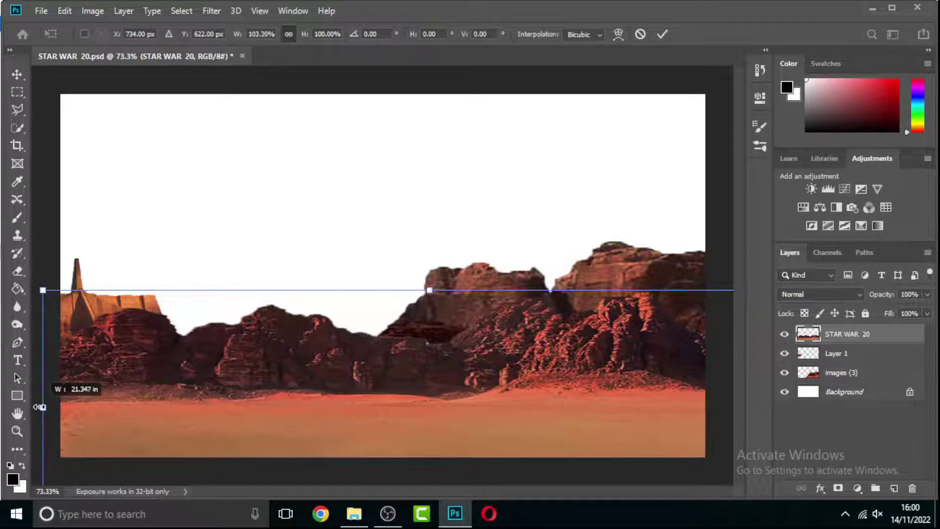
pyautogui.moveTo(42, 413); pyautogui.dragTo(60, 412)
pyautogui.press('Return')
# Colour-match the fortress with Curves and Selective Color, Yellows reduced to -7%.
pyautogui.hotkey('alt', '[')
pyautogui.hotkey('ctrl', 'm')
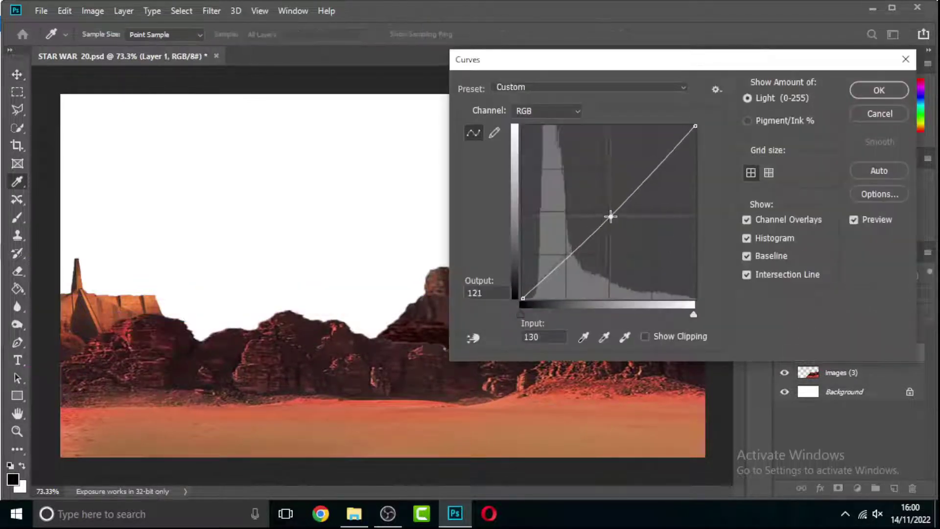
pyautogui.press('Escape')
pyautogui.click(92, 10)
pyautogui.click(273, 258)
pyautogui.click(249, 156)
pyautogui.click(242, 139)
pyautogui.moveTo(227, 254); pyautogui.dragTo(221, 255)
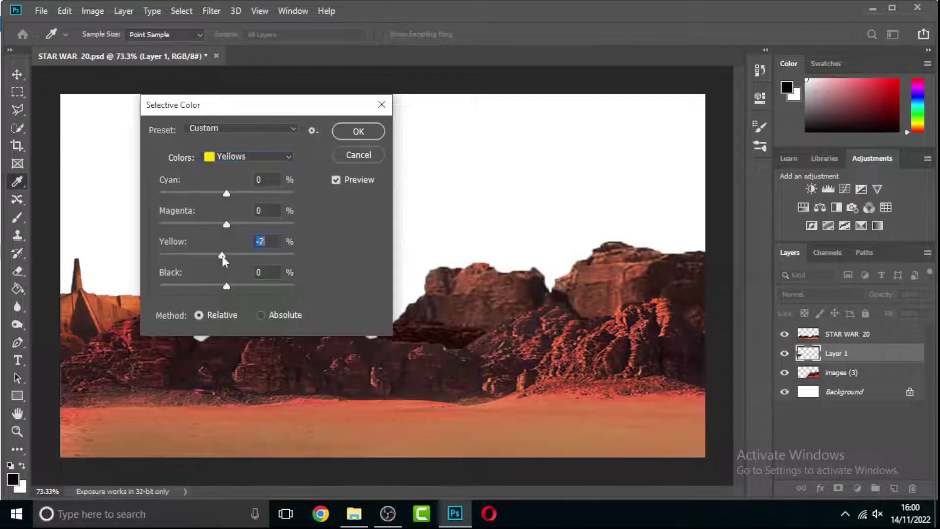
pyautogui.click(249, 157)
pyautogui.click(240, 169)
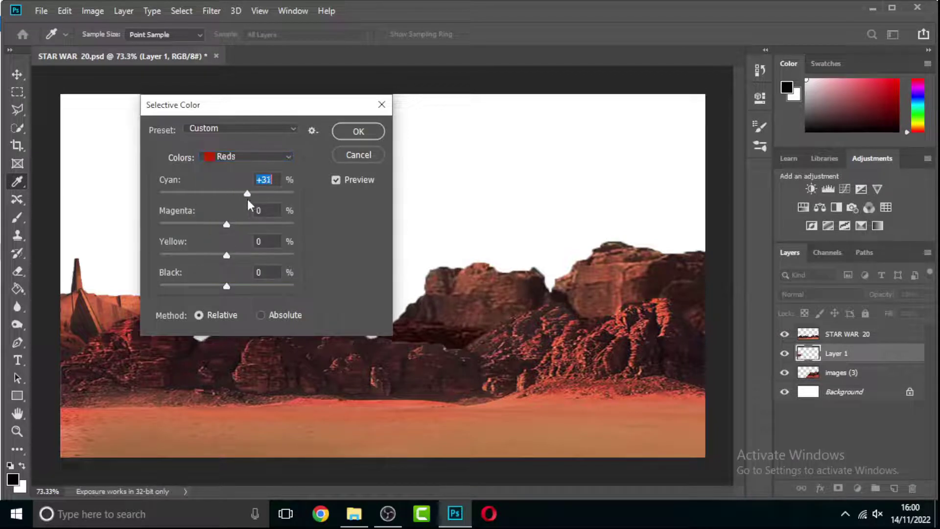
pyautogui.press('Return')
pyautogui.hotkey('ctrl', 'm')
pyautogui.moveTo(619, 207); pyautogui.dragTo(617, 214)
pyautogui.press('Return')
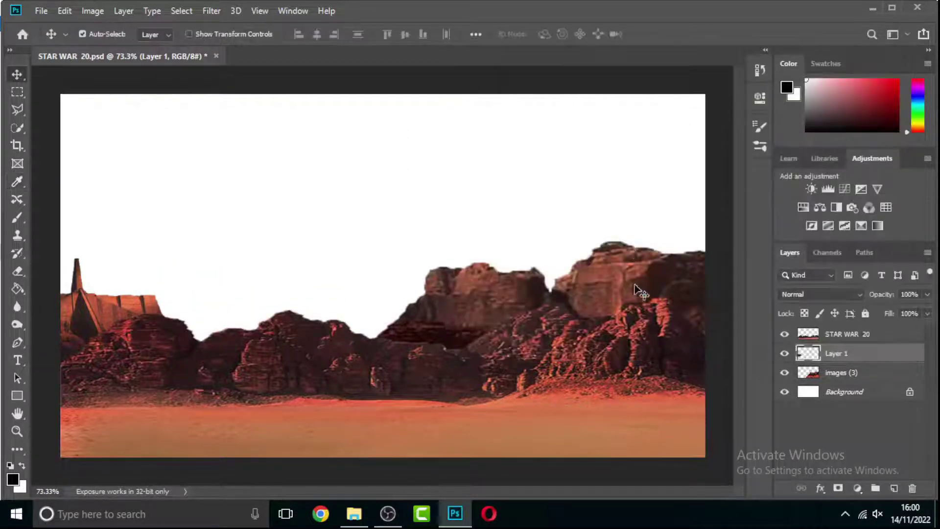
# Reposition the images (3) rock layer on the zoomed-out canvas.
pyautogui.click(637, 290)
pyautogui.hotkey('ctrl', '-')
pyautogui.moveTo(550, 300)
pyautogui.mouseDown()
pyautogui.moveTo(583, 288)
pyautogui.moveTo(549, 262)
pyautogui.moveTo(572, 259)
pyautogui.mouseUp()
pyautogui.hotkey('ctrl', 't')
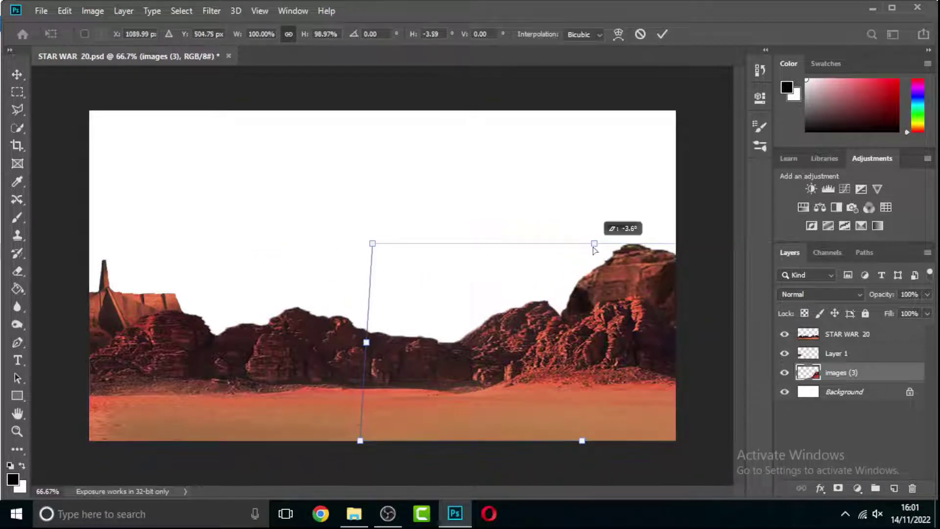
# Commit the rock tilt and tone the cliff with Curves and a slight magenta Color Balance.
pyautogui.press('Return')
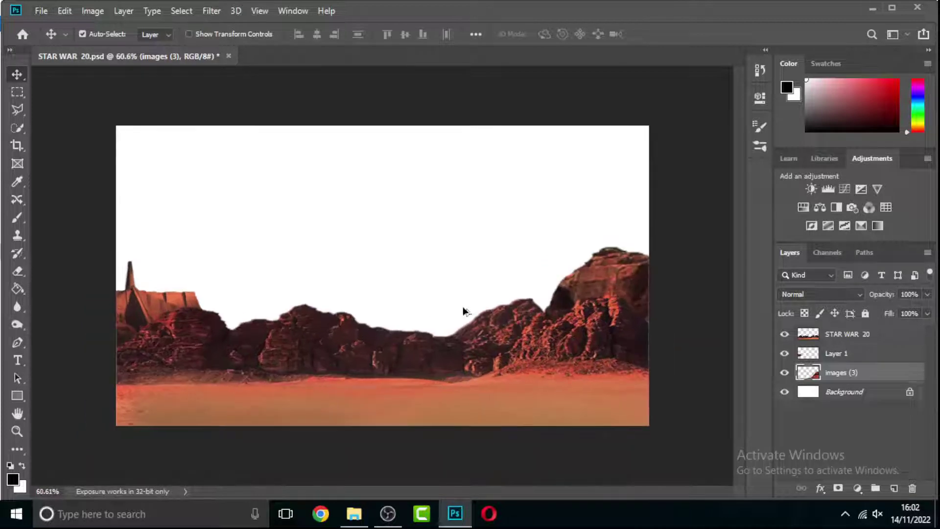
pyautogui.moveTo(619, 218); pyautogui.dragTo(604, 219)
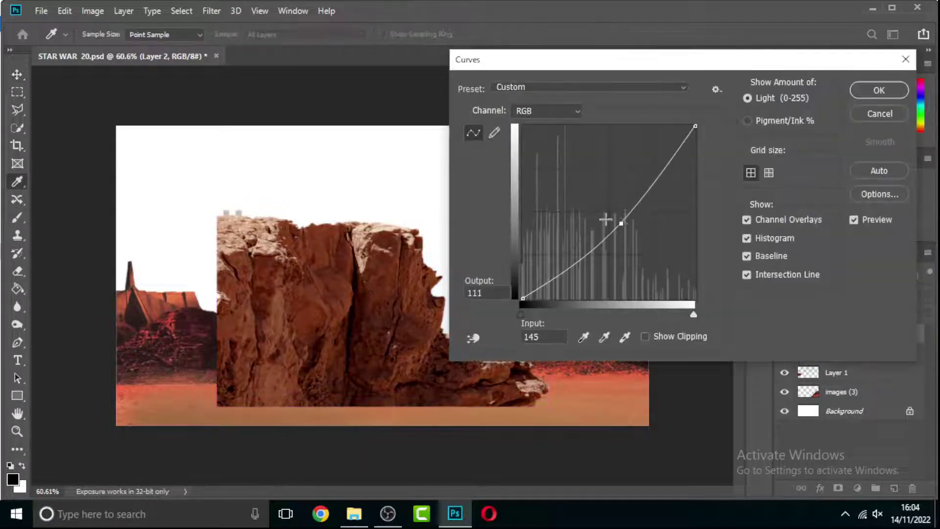
pyautogui.press('Return')
pyautogui.rightClick(365, 331)
pyautogui.click(382, 336)
pyautogui.moveTo(343, 305); pyautogui.dragTo(337, 312)
pyautogui.hotkey('ctrl', 'b')
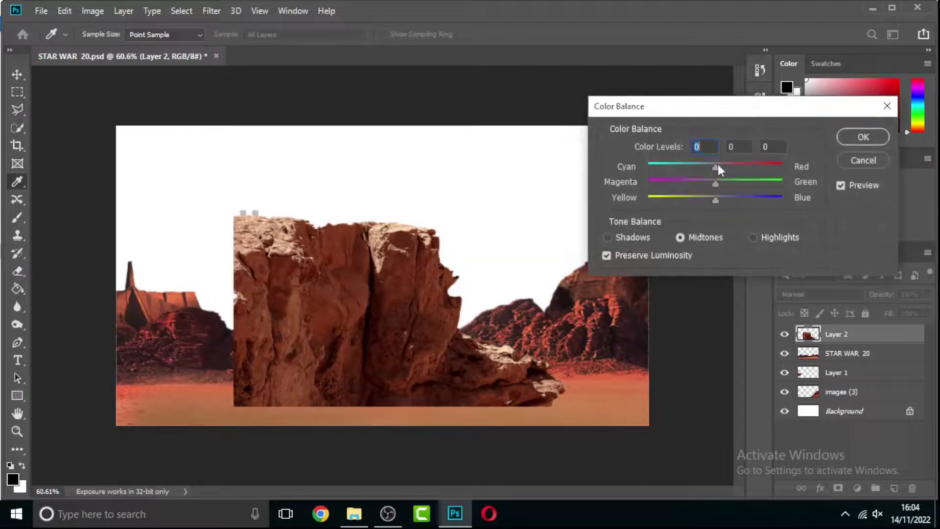
pyautogui.moveTo(713, 184)
pyautogui.mouseDown()
pyautogui.moveTo(733, 188)
pyautogui.moveTo(714, 184)
pyautogui.mouseUp()
pyautogui.press('Return')
# Move Layer 2 below STAR WAR 20, shift the cliff right, flip it horizontally and enlarge it.
pyautogui.press('v')
pyautogui.rightClick(280, 322)
pyautogui.hotkey('ctrl', '[')
pyautogui.moveTo(323, 280); pyautogui.dragTo(513, 249)
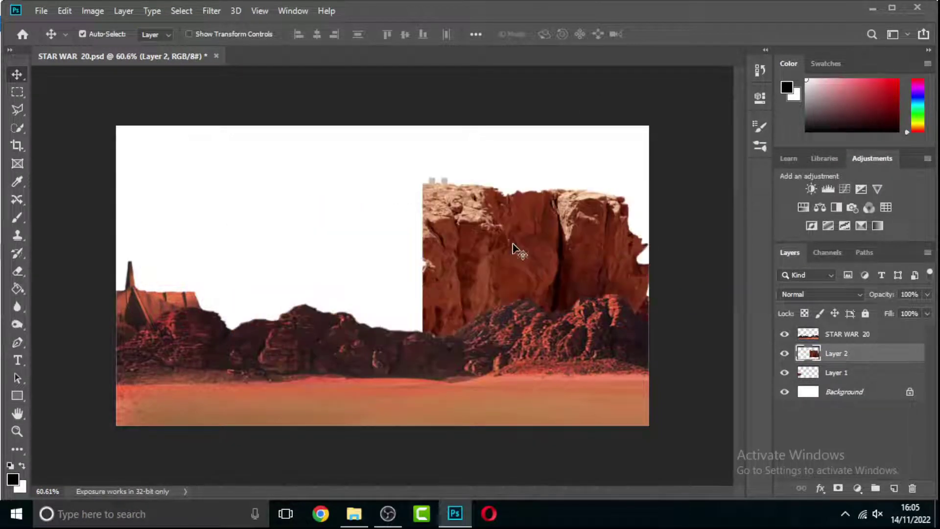
pyautogui.hotkey('ctrl', 't')
pyautogui.rightClick(489, 247)
pyautogui.click(531, 418)
pyautogui.moveTo(638, 115); pyautogui.dragTo(655, 186)
pyautogui.moveTo(488, 336); pyautogui.dragTo(478, 374)
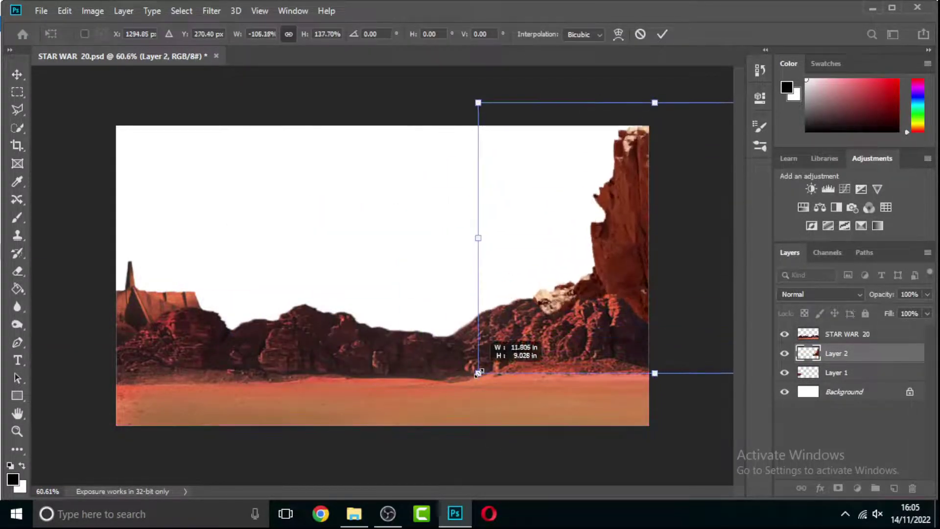
pyautogui.press('Return')
# Warp the cliff, bending its left edge inward and reshaping its grid.
pyautogui.hotkey('ctrl', 't')
pyautogui.rightClick(621, 249)
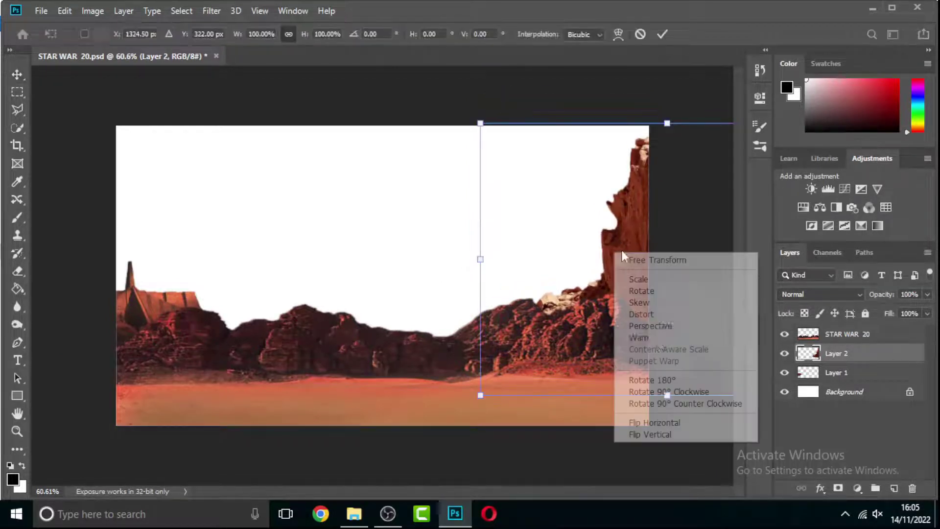
pyautogui.click(638, 338)
pyautogui.moveTo(612, 161); pyautogui.dragTo(628, 177)
pyautogui.moveTo(487, 214); pyautogui.dragTo(510, 206)
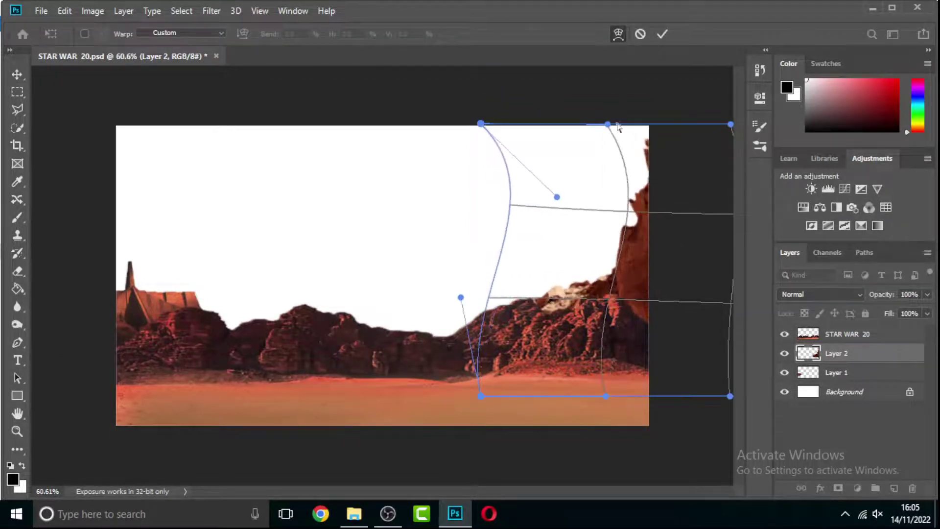
pyautogui.moveTo(618, 127)
pyautogui.mouseDown()
pyautogui.moveTo(590, 286)
pyautogui.moveTo(612, 258)
pyautogui.mouseUp()
pyautogui.press('Return')
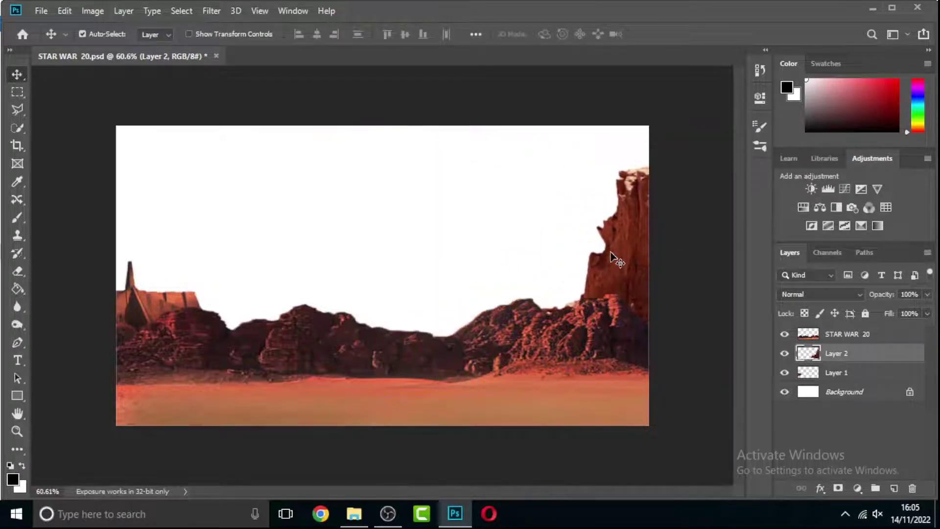
# Trace the jutting cliff rock areas with the Pen tool and delete them.
pyautogui.scroll(3, 630, 230)
pyautogui.press('p')
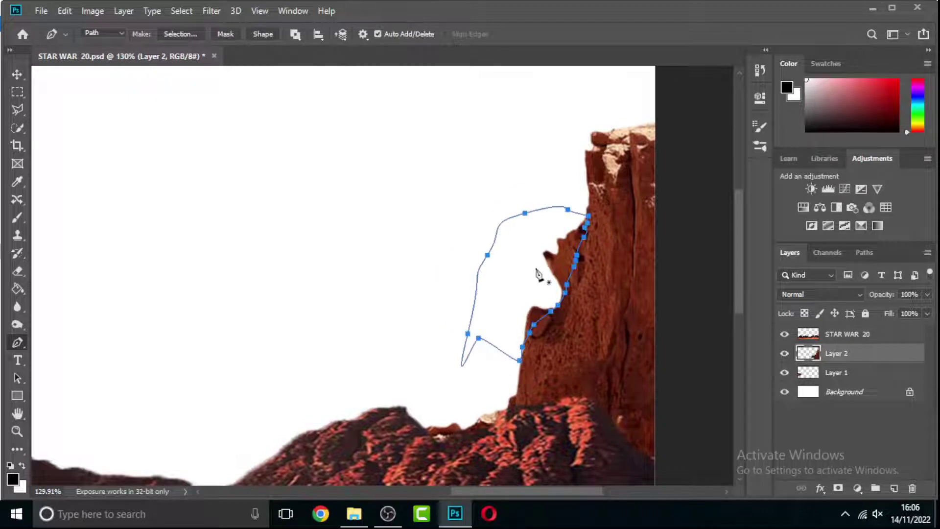
pyautogui.hotkey('ctrl', 'Return')
pyautogui.press('Delete')
pyautogui.hotkey('ctrl', 'd')
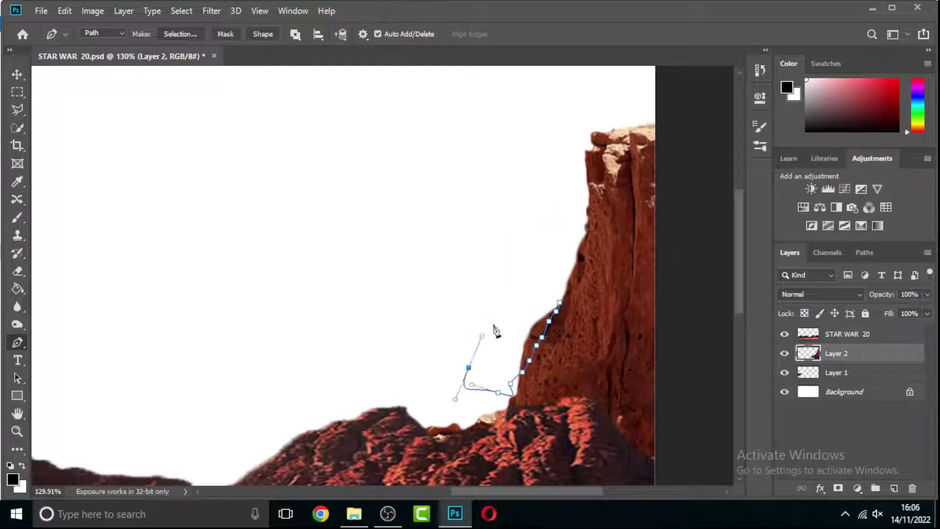
pyautogui.rightClick(512, 387)
pyautogui.click(544, 99)
pyautogui.press('Return')
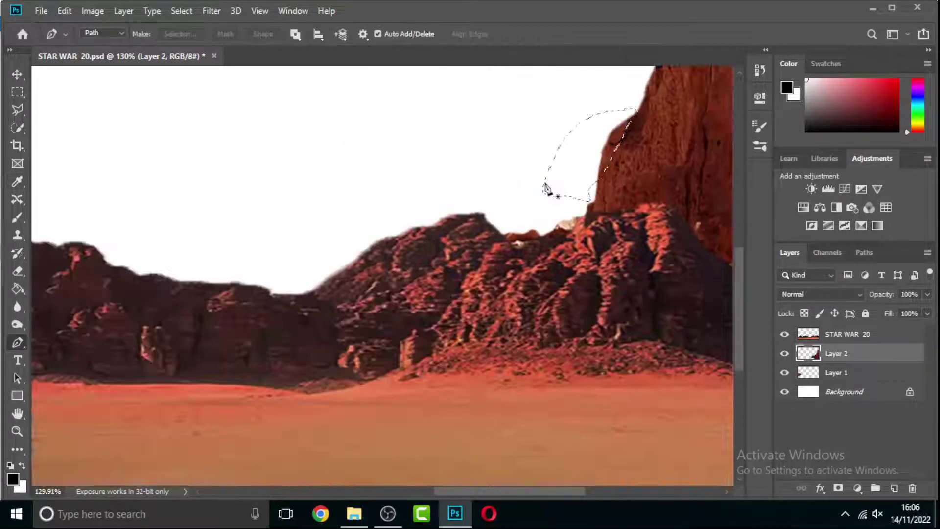
pyautogui.press('Delete')
pyautogui.hotkey('ctrl', 'd')
# Fit the whole image in view and apply a Curves adjustment.
pyautogui.hotkey('ctrl', '0')
pyautogui.press('v')
pyautogui.hotkey('ctrl', 'm')
pyautogui.press('Return')
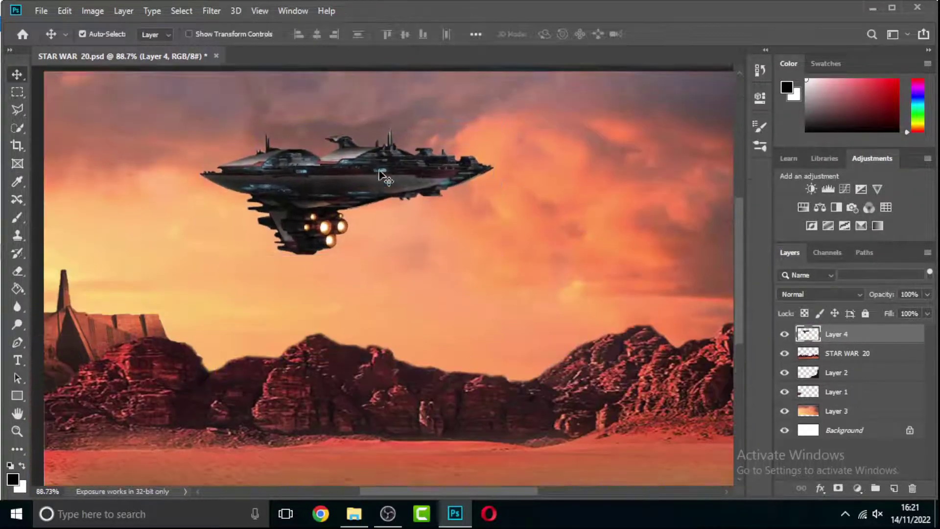
# Warm the spaceship with Curves, raising the Red curve and lowering the Blue.
pyautogui.scroll(-1, 379, 174)
pyautogui.hotkey('ctrl', 'm')
pyautogui.click(543, 111)
pyautogui.click(534, 123)
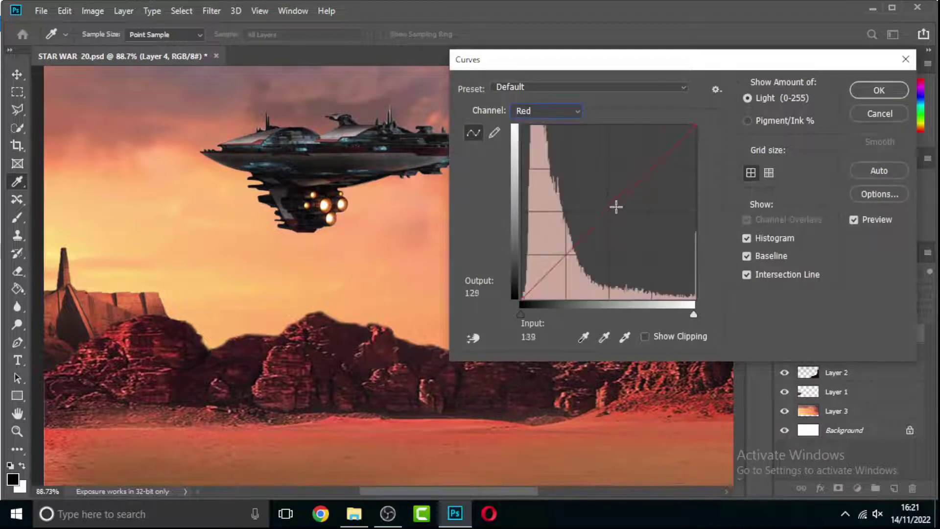
pyautogui.moveTo(608, 213); pyautogui.dragTo(608, 202)
pyautogui.click(554, 112)
pyautogui.click(538, 137)
pyautogui.click(537, 109)
pyautogui.click(538, 149)
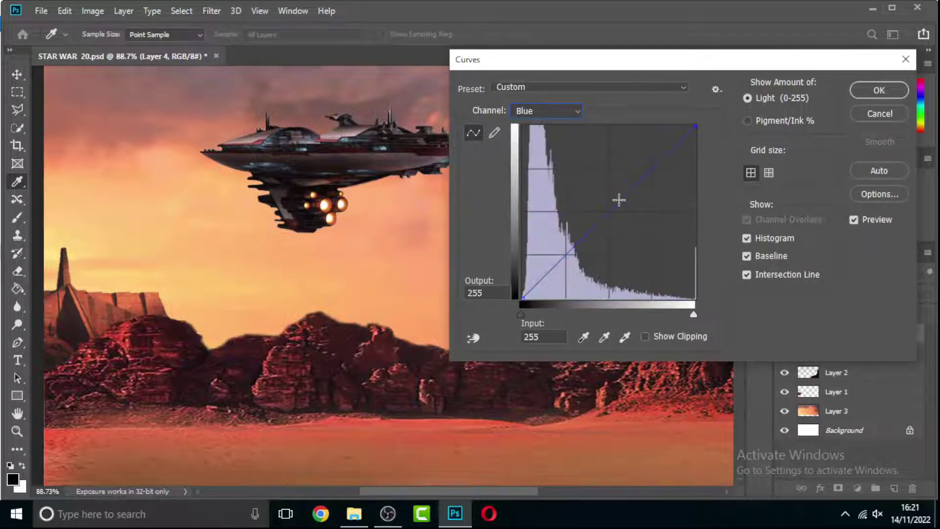
pyautogui.click(548, 112)
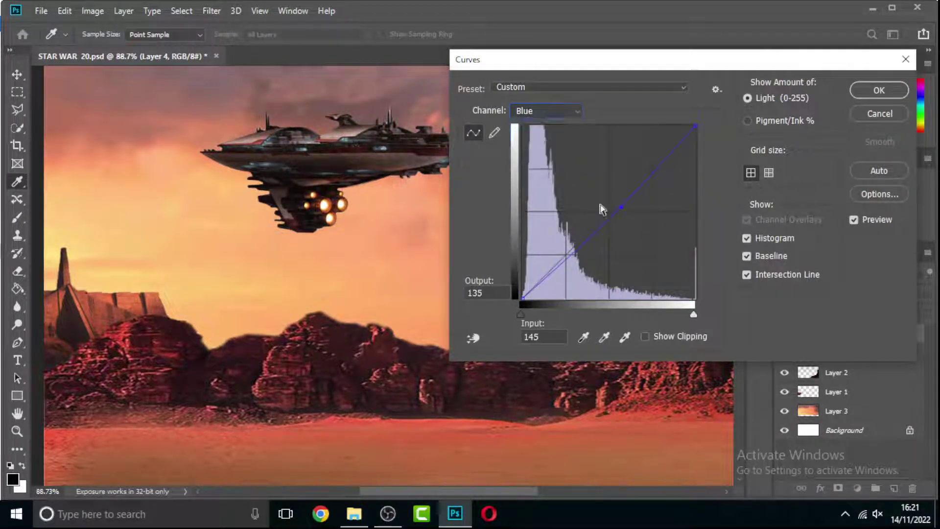
pyautogui.press('Return')
# Mask away the smoke plume's bottom wisps and bring up its transform options.
pyautogui.press('v')
pyautogui.scroll(3, 314, 214)
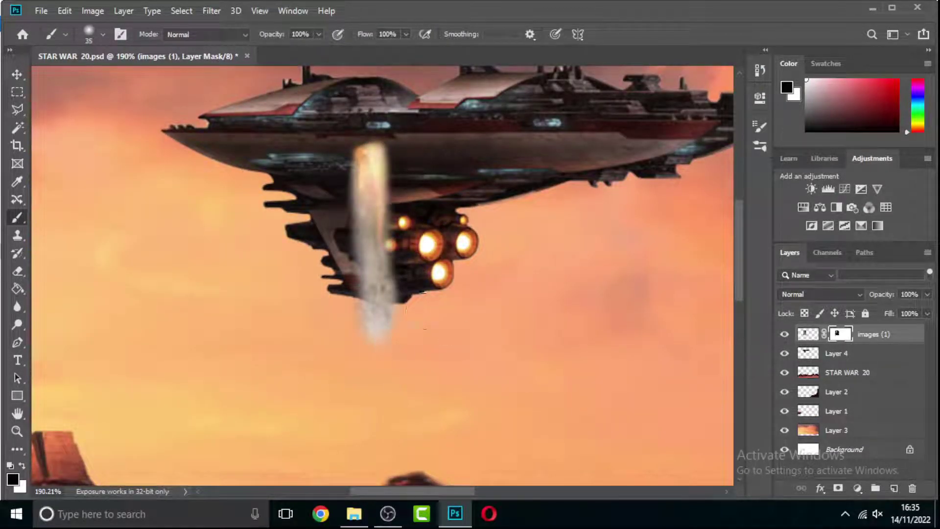
pyautogui.moveTo(362, 329); pyautogui.dragTo(345, 201)
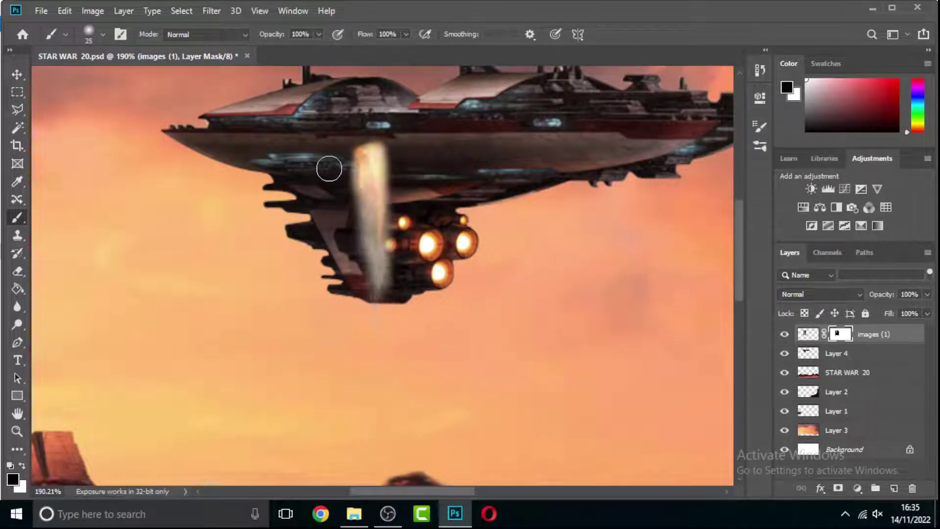
pyautogui.press('v')
pyautogui.rightClick(353, 191)
# Rotate the smoke 90° counter-clockwise and target its layer mask.
pyautogui.click(399, 385)
pyautogui.press('Return')
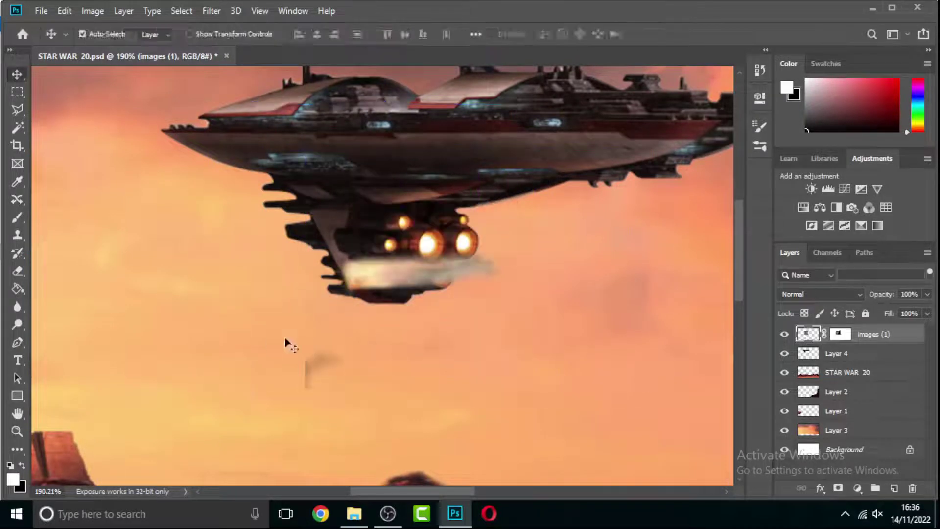
pyautogui.press('b')
pyautogui.press('x')
pyautogui.press('x')
pyautogui.click(841, 334)
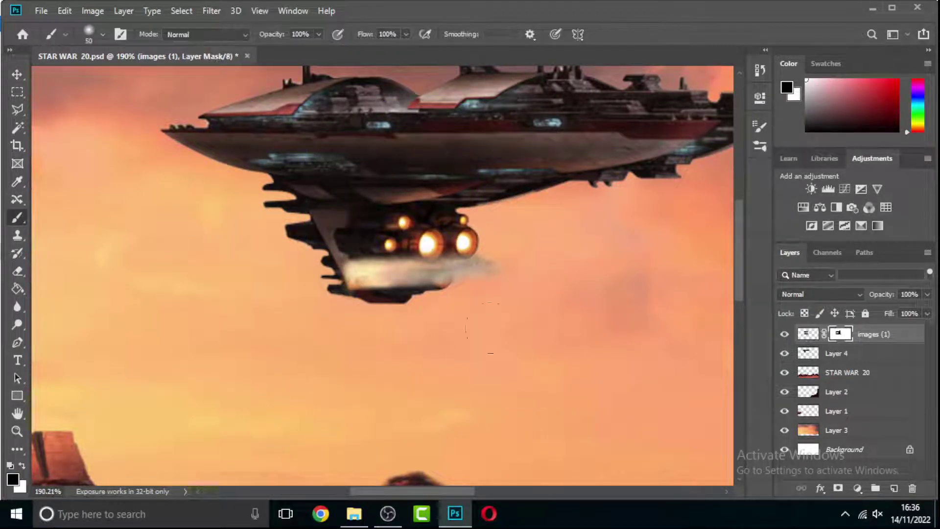
# Stretch the smoke into a longer horizontal exhaust trail.
pyautogui.hotkey('ctrl', 't')
pyautogui.moveTo(587, 262); pyautogui.dragTo(671, 231)
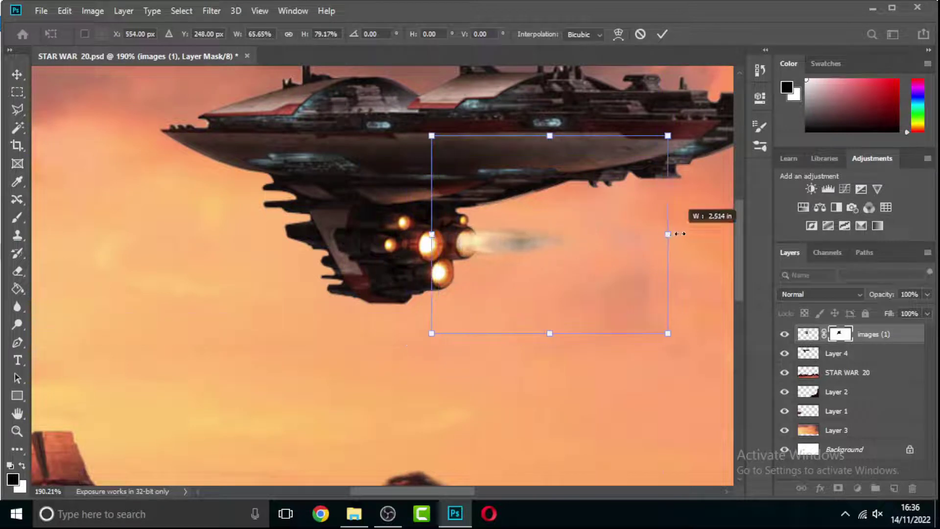
pyautogui.press('Return')
pyautogui.scroll(4, 424, 245)
pyautogui.moveTo(423, 247); pyautogui.dragTo(345, 330)
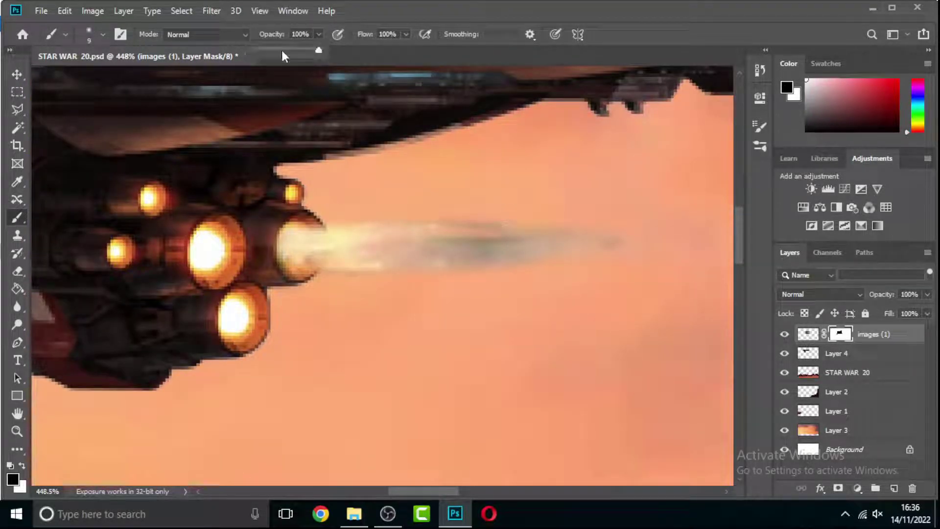
# Fade the trail masks of images (1) and its copy with a large 25% opacity brush.
pyautogui.press('2')
pyautogui.press('5')
pyautogui.press(']')
pyautogui.press(']')
pyautogui.press(']')
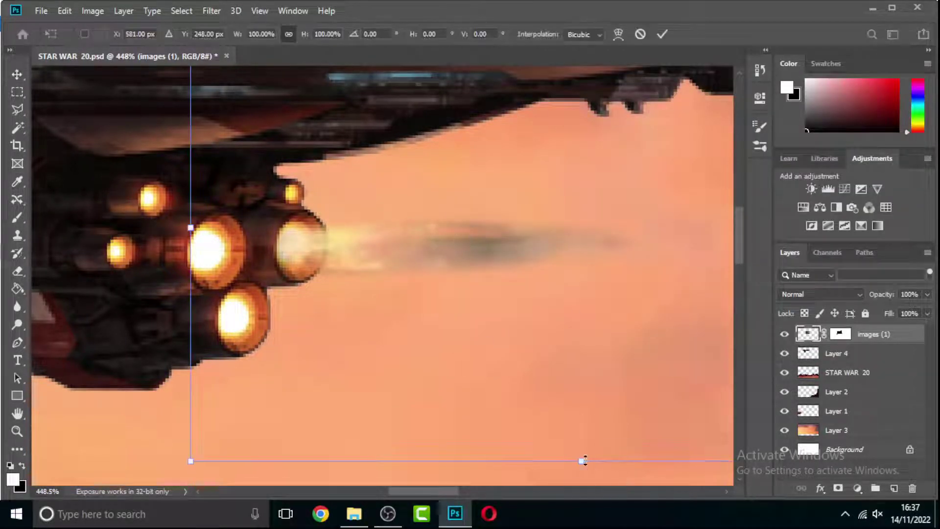
pyautogui.scroll(-1, 556, 350)
pyautogui.press('b')
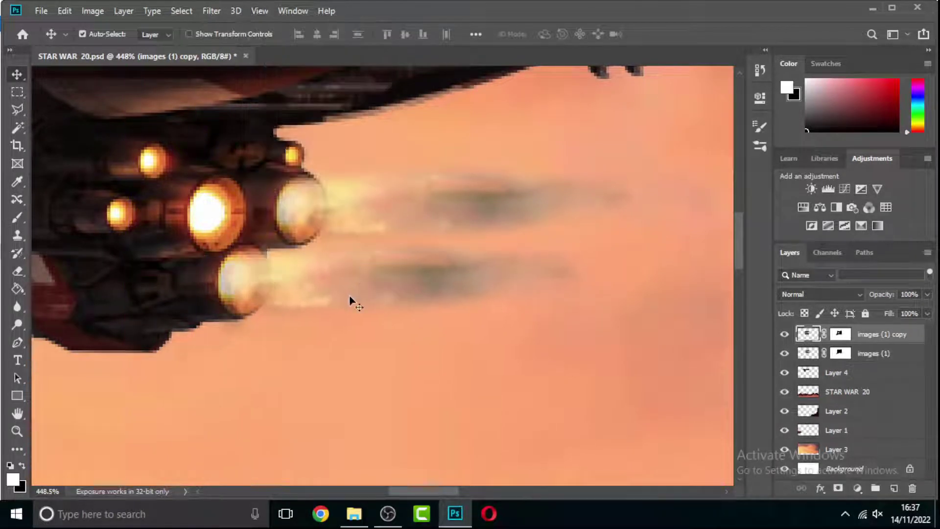
pyautogui.hotkey('alt', '[')
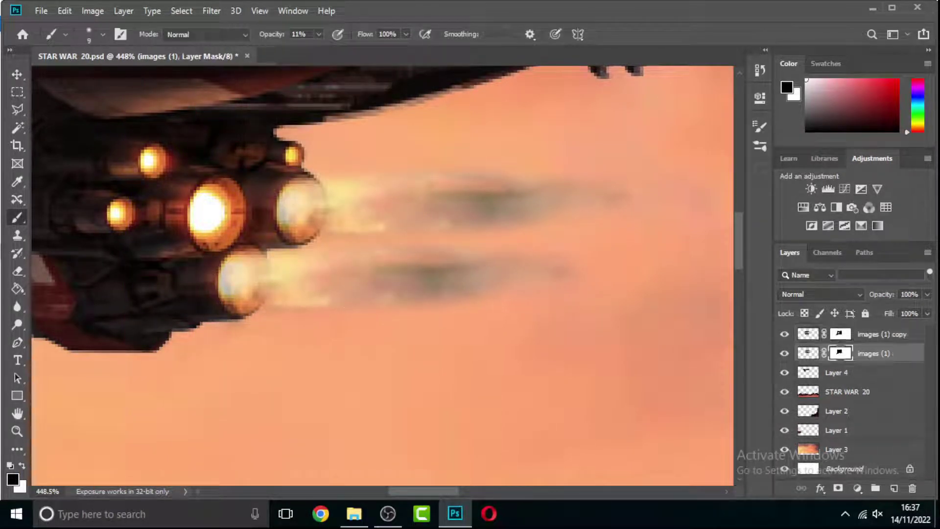
pyautogui.click(792, 340)
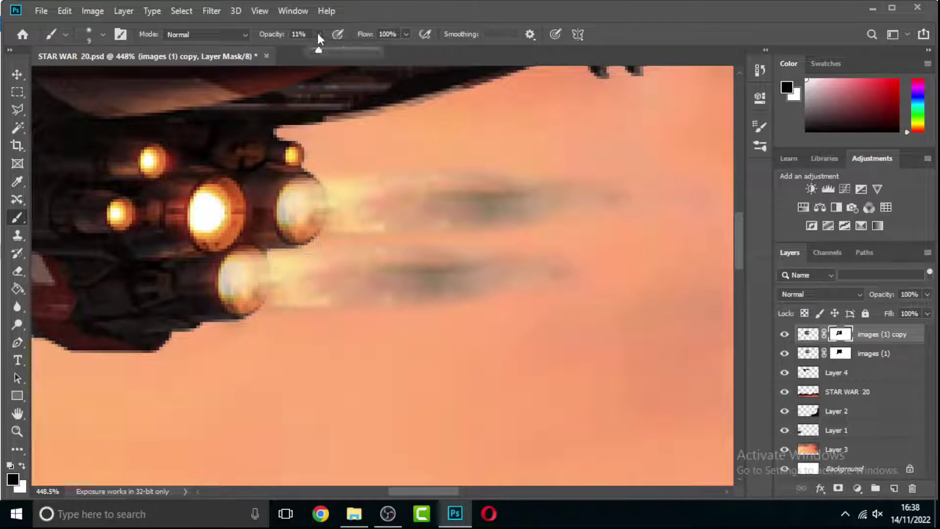
# Shorten the copied smoke trail's height slightly and enlarge the mask brush.
pyautogui.hotkey('ctrl', 't')
pyautogui.scroll(-3, 380, 321)
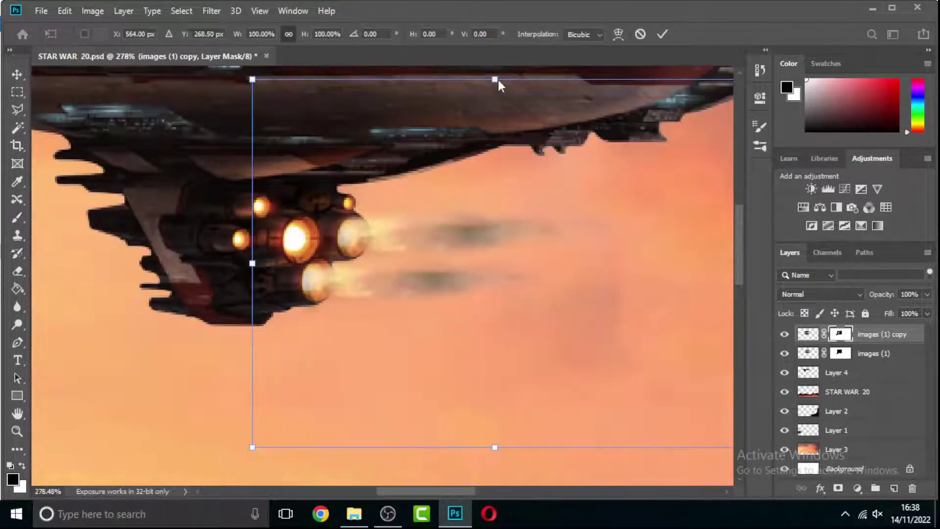
pyautogui.moveTo(494, 78); pyautogui.dragTo(494, 85)
pyautogui.scroll(3, 398, 292)
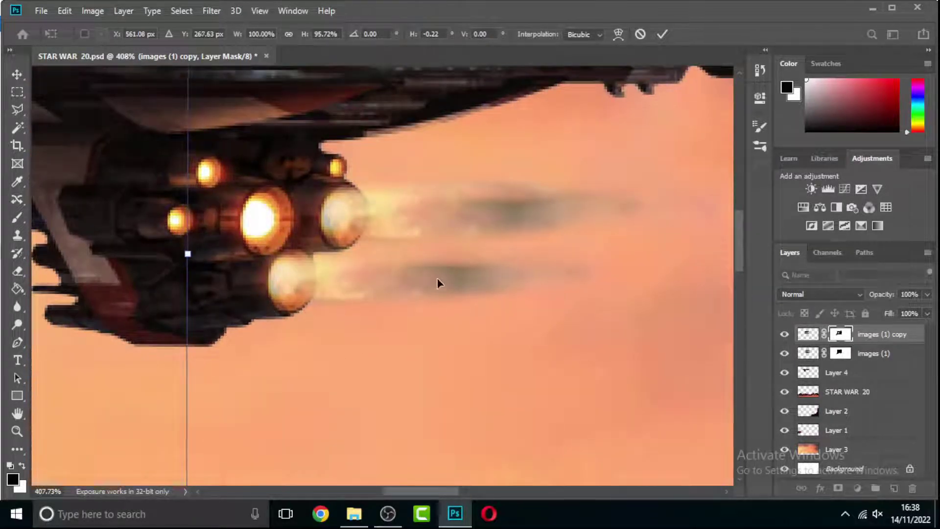
pyautogui.press('Return')
pyautogui.press('b')
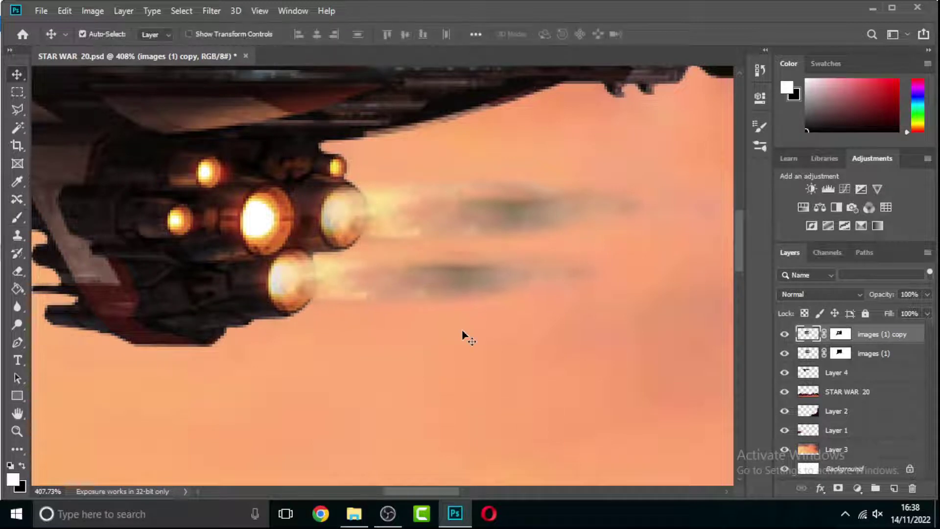
pyautogui.press(']')
pyautogui.press(']')
pyautogui.scroll(-3, 420, 199)
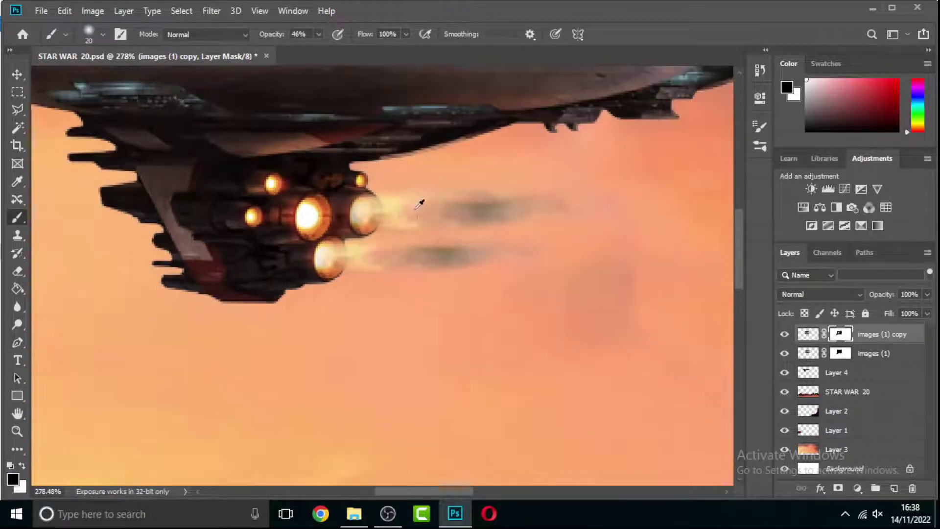
pyautogui.scroll(2, 377, 226)
# Move a smoke trail copy behind another engine nozzle.
pyautogui.press('v')
pyautogui.click(377, 226)
pyautogui.press('b')
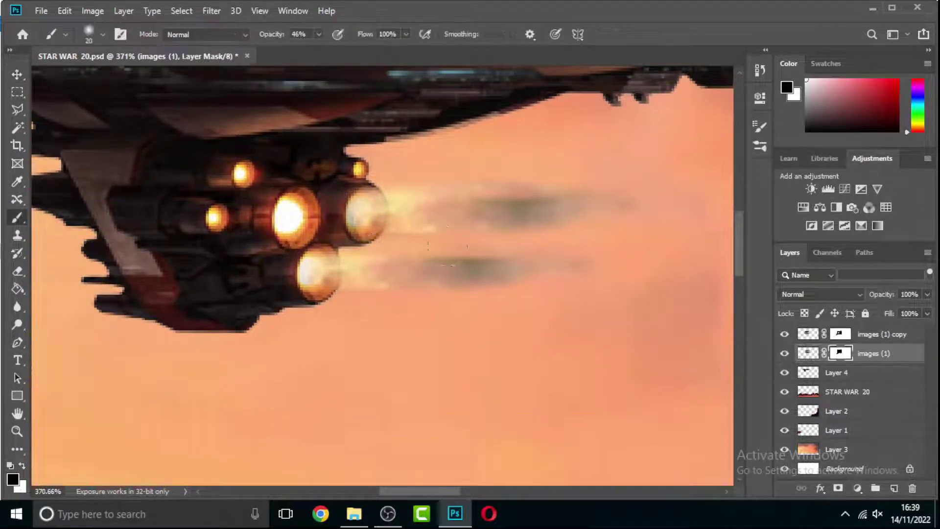
pyautogui.scroll(-5, 330, 231)
pyautogui.press('v')
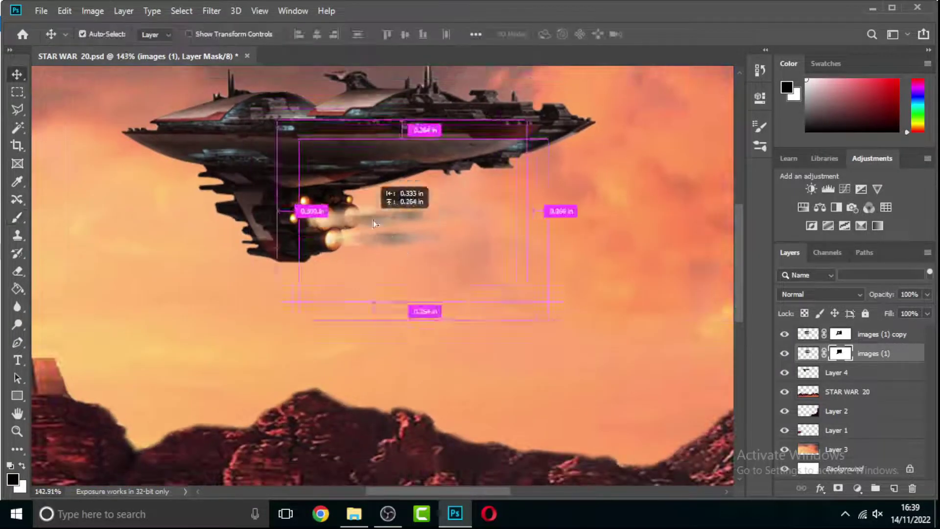
pyautogui.moveTo(373, 219); pyautogui.dragTo(366, 223)
pyautogui.scroll(3, 364, 223)
# Duplicate the trail and shrink the new copy into a smaller plume.
pyautogui.hotkey('ctrl', 'j')
pyautogui.hotkey('ctrl', 't')
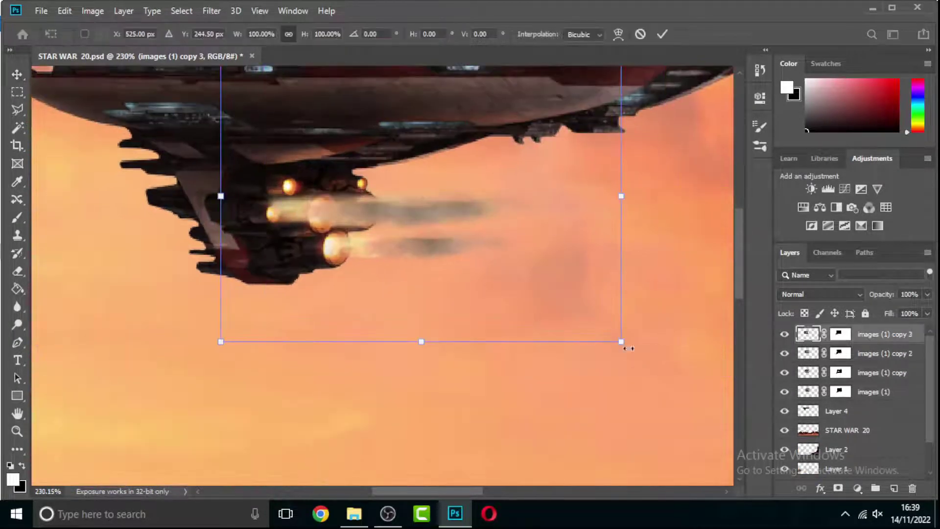
pyautogui.moveTo(623, 342); pyautogui.dragTo(392, 273)
pyautogui.press('Return')
pyautogui.hotkey('ctrl', 'j')
pyautogui.scroll(2, 298, 212)
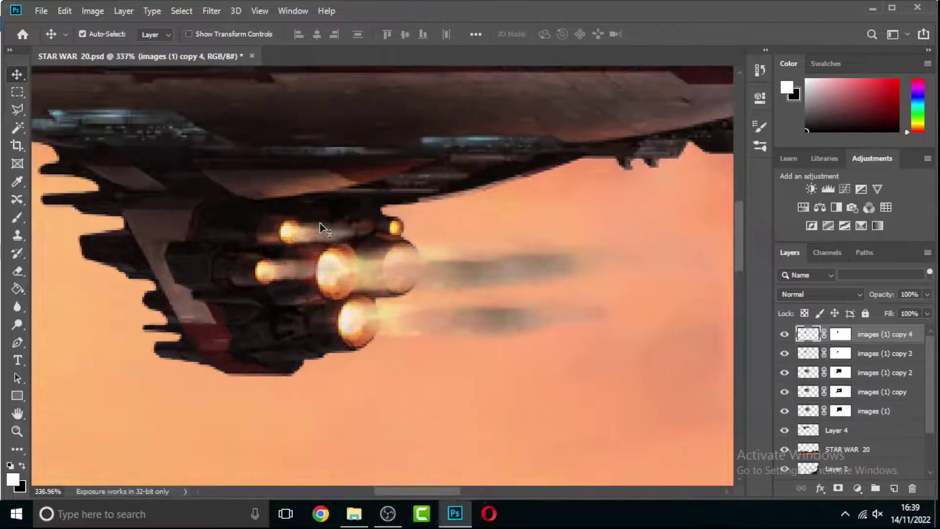
pyautogui.scroll(1, 307, 243)
# Add another smaller trail copy behind the small upper engine, resetting colours to black.
pyautogui.hotkey('ctrl', 'j')
pyautogui.moveTo(307, 243); pyautogui.dragTo(416, 208)
pyautogui.hotkey('ctrl', 't')
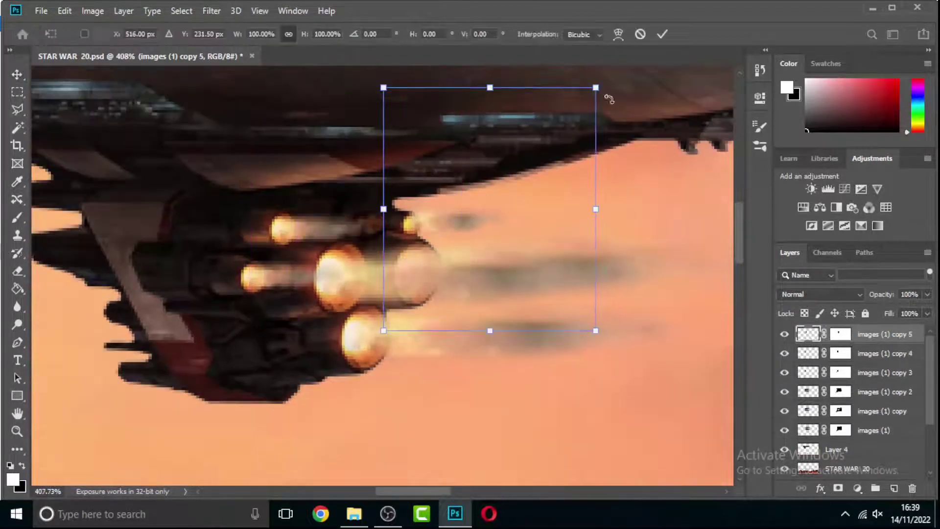
pyautogui.moveTo(607, 87); pyautogui.dragTo(571, 110)
pyautogui.moveTo(514, 211); pyautogui.dragTo(532, 229)
pyautogui.press('Return')
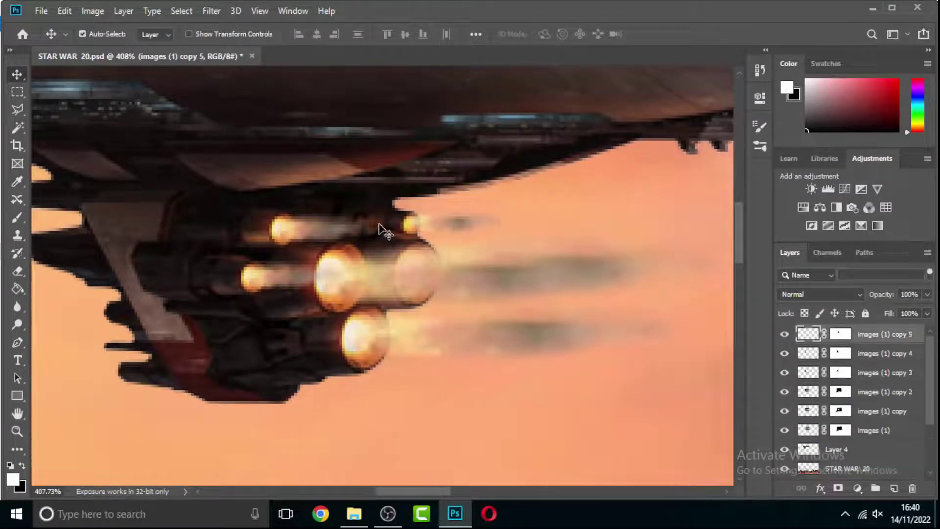
pyautogui.press('b')
pyautogui.hotkey('ctrl', '\\')
pyautogui.press('d')
pyautogui.press('v')
pyautogui.scroll(-5, 350, 206)
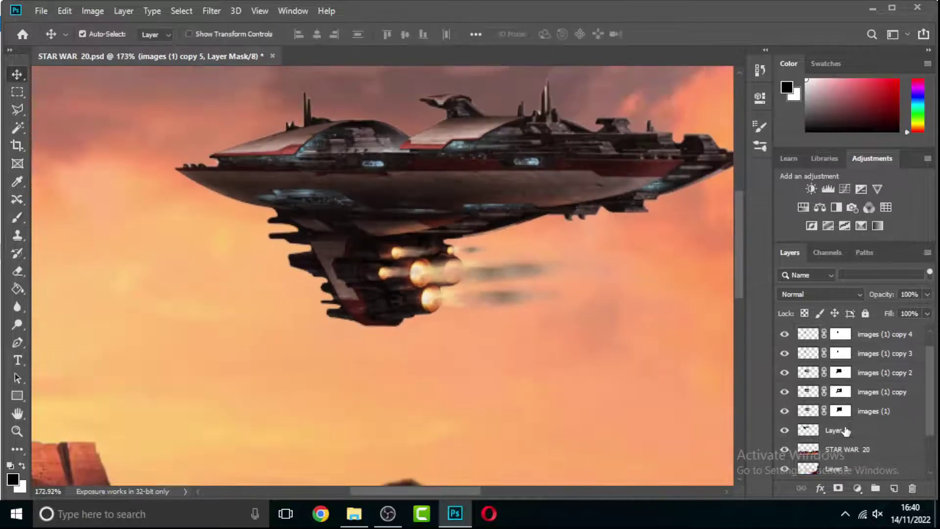
# Add an orange Solid Color fill layer clipped to the spaceship.
pyautogui.click(808, 391)
pyautogui.click(840, 392)
pyautogui.click(857, 488)
pyautogui.click(855, 245)
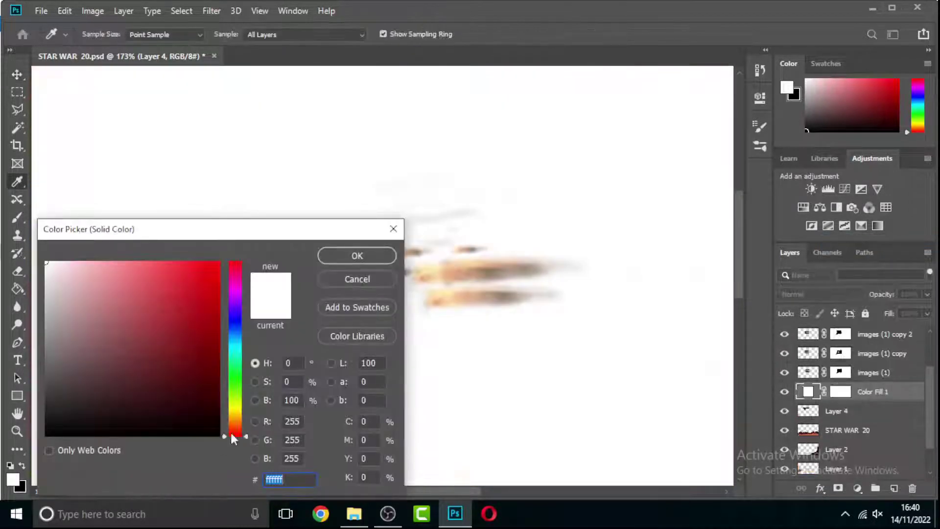
pyautogui.click(164, 271)
pyautogui.press('Return')
pyautogui.hotkey('ctrl', 'alt', 'g')
pyautogui.scroll(-2, 411, 308)
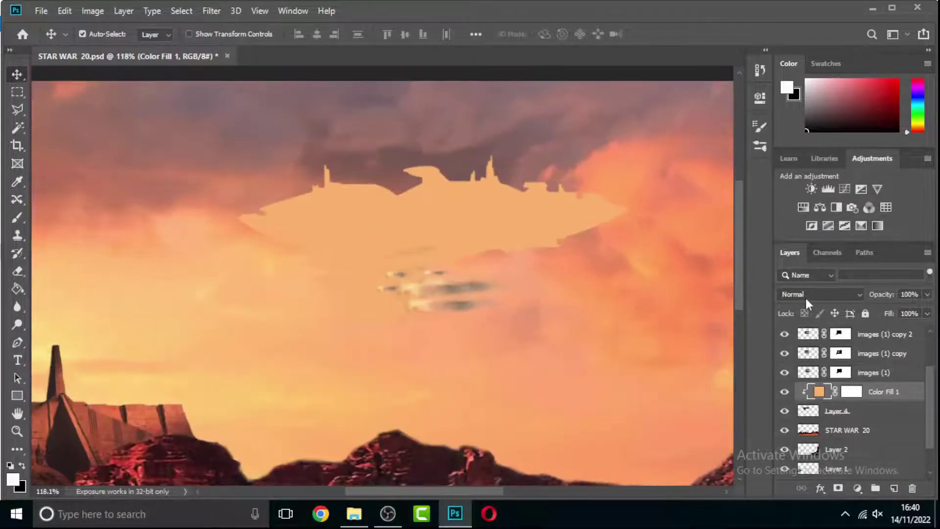
# Split the Underlying Layer Blend If slider so ship details show through the fill.
pyautogui.click(805, 294)
pyautogui.scroll(-7, 780, 290)
pyautogui.scroll(7, 818, 286)
pyautogui.click(820, 488)
pyautogui.click(827, 357)
pyautogui.moveTo(761, 375); pyautogui.dragTo(618, 376)
pyautogui.moveTo(489, 104); pyautogui.dragTo(682, 105)
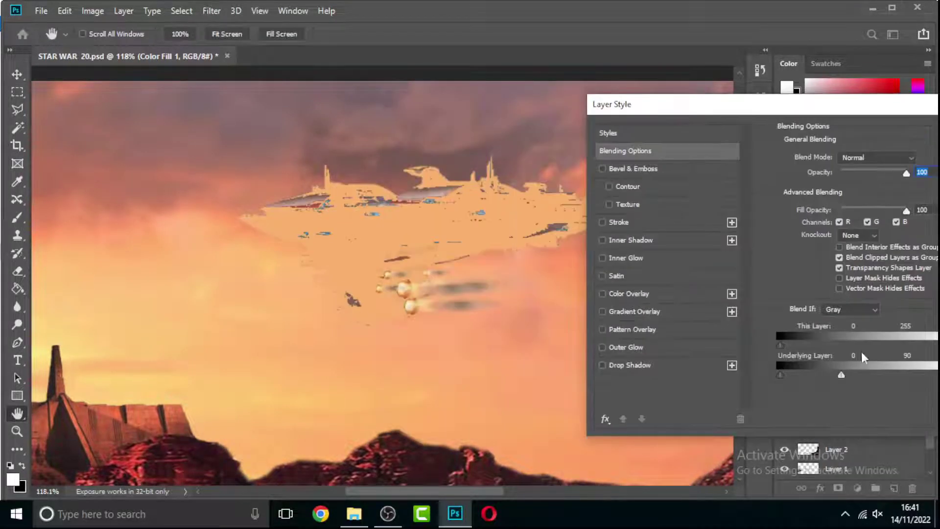
pyautogui.moveTo(804, 375)
pyautogui.mouseDown()
pyautogui.moveTo(879, 375)
pyautogui.moveTo(796, 368)
pyautogui.mouseUp()
pyautogui.press('Return')
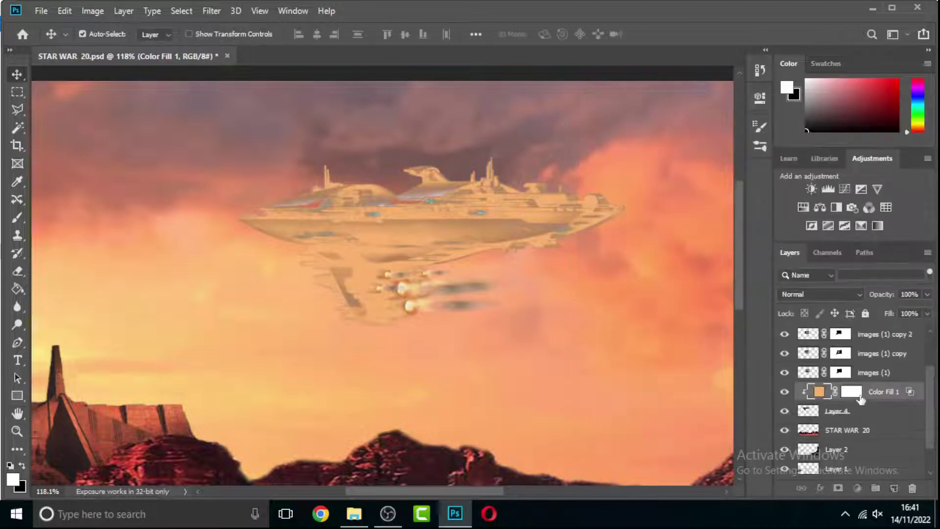
# Change the fill colour to the teal sampled from the ship's window.
pyautogui.doubleClick(819, 392)
pyautogui.click(488, 208)
pyautogui.press('Return')
pyautogui.scroll(5, 479, 203)
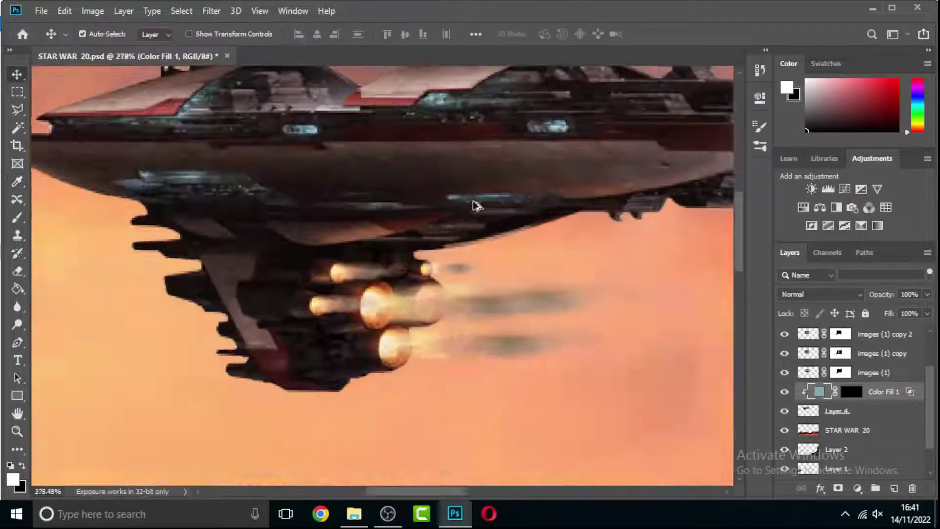
pyautogui.press('b')
pyautogui.scroll(3, 462, 201)
# Paint a test glow on the window, then resample the fill as a paler window blue.
pyautogui.click(851, 392)
pyautogui.press('x')
pyautogui.press('[')
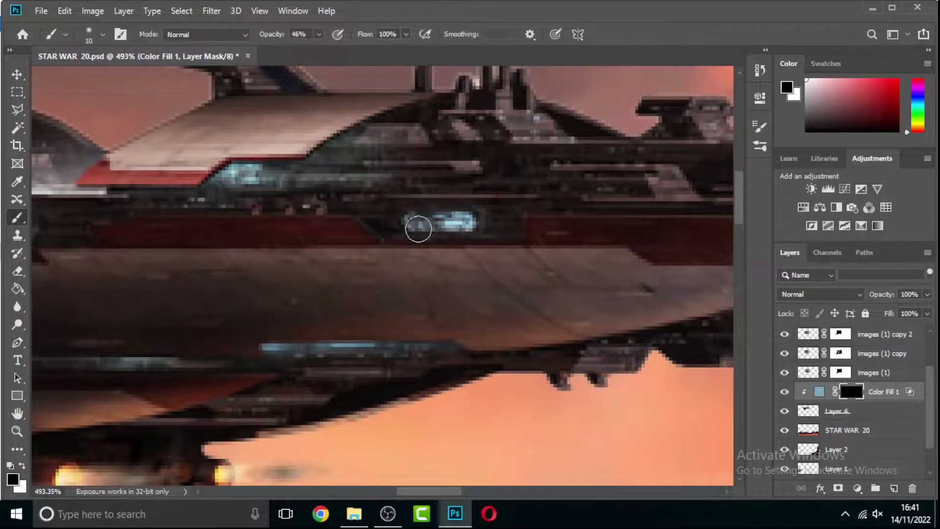
pyautogui.moveTo(440, 224); pyautogui.dragTo(448, 228)
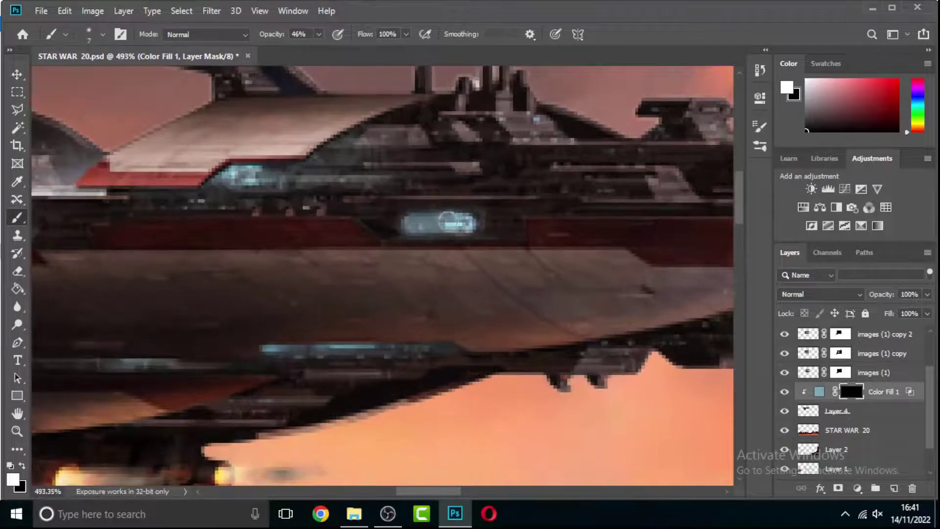
pyautogui.click(818, 393)
pyautogui.click(438, 226)
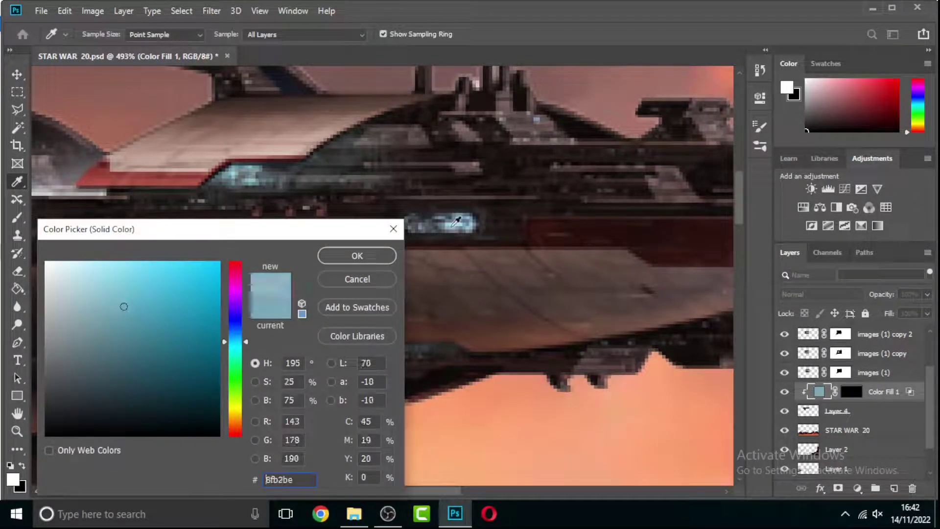
pyautogui.press('Return')
pyautogui.press('b')
pyautogui.hotkey('ctrl', '\\')
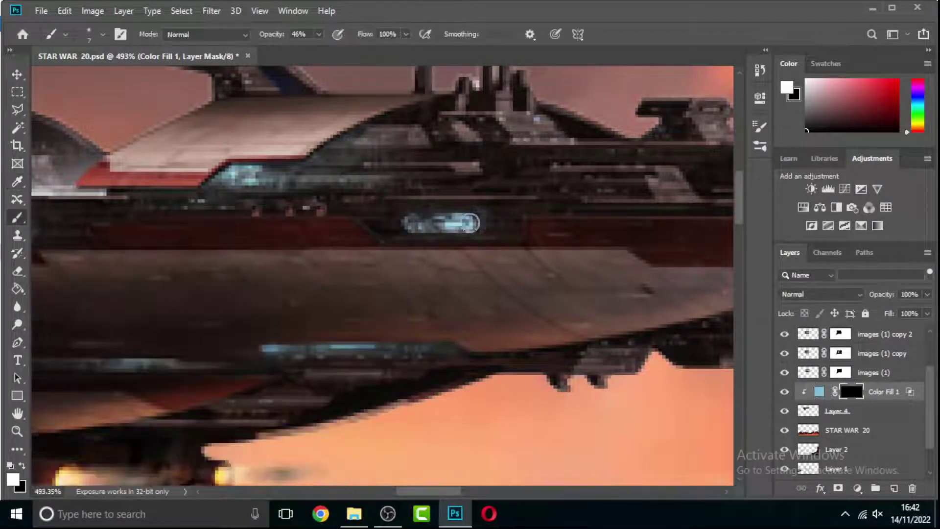
# Paint glow over the windows with a slightly larger brush at about 46% opacity.
pyautogui.press('2')
pyautogui.press('3')
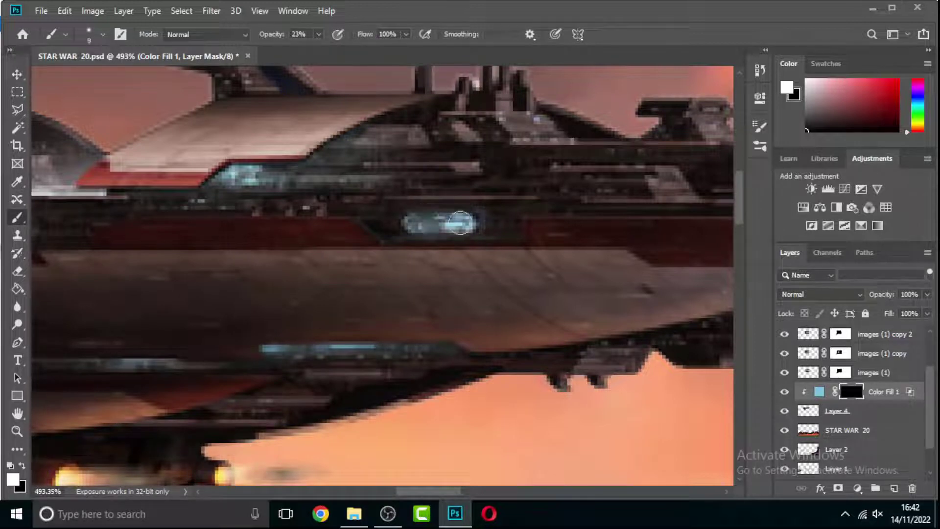
pyautogui.scroll(-3, 403, 365)
pyautogui.press('4')
pyautogui.press('5')
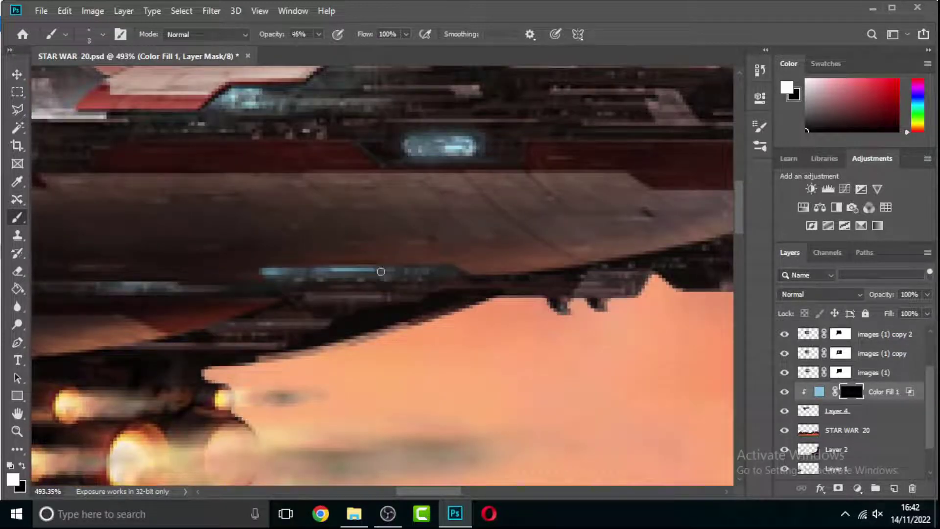
pyautogui.press('4')
pyautogui.press('6')
pyautogui.scroll(-1, 284, 263)
pyautogui.hscroll(-3, 284, 263)
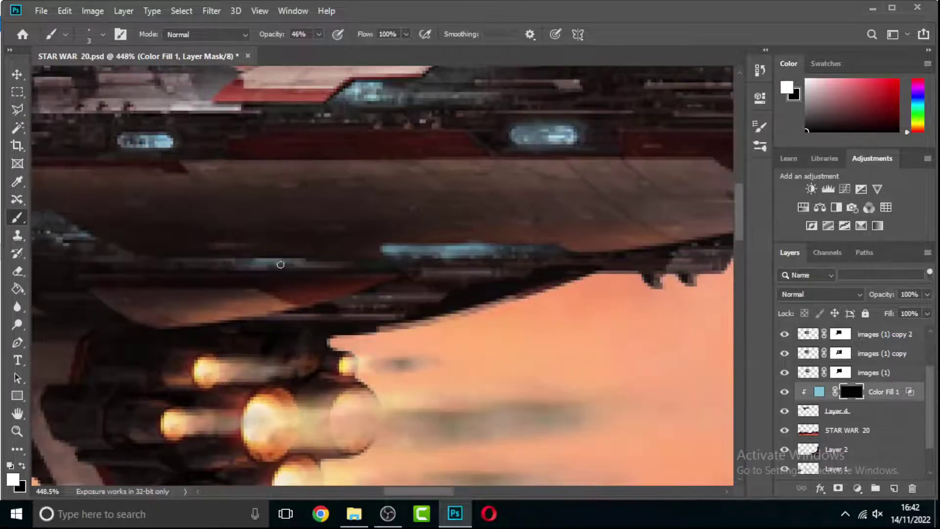
pyautogui.press(']')
pyautogui.press(']')
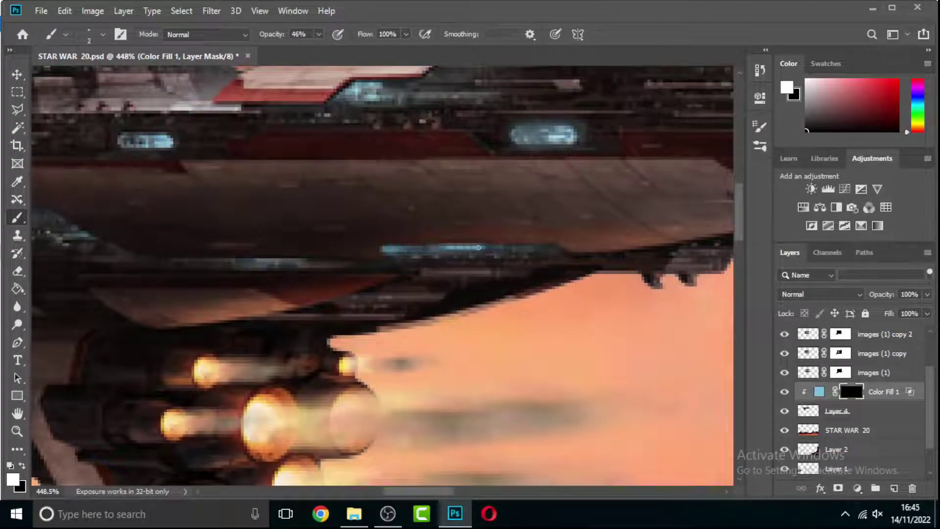
# Paint subtle glow along the hull lights with a smaller brush at 24% opacity.
pyautogui.scroll(3, 366, 191)
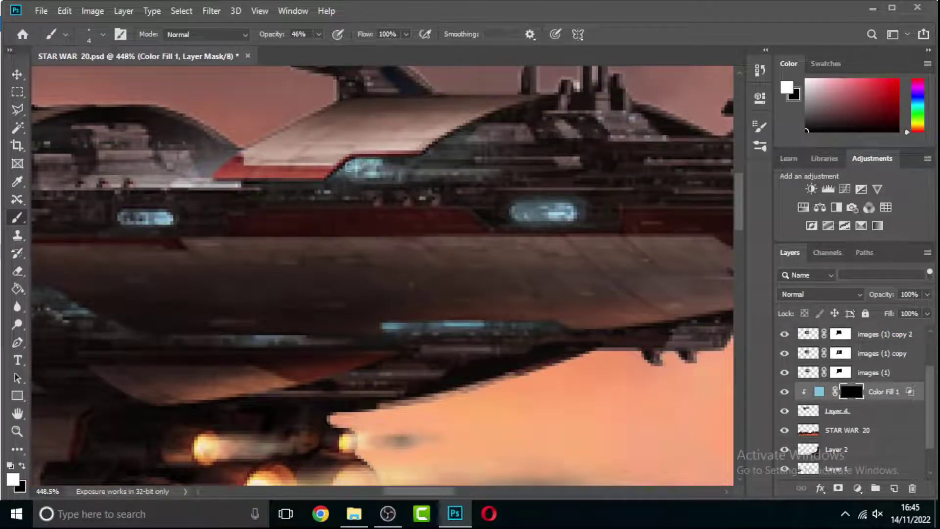
pyautogui.hscroll(-5, 150, 216)
pyautogui.scroll(-1, 149, 216)
pyautogui.press('[')
pyautogui.press('[')
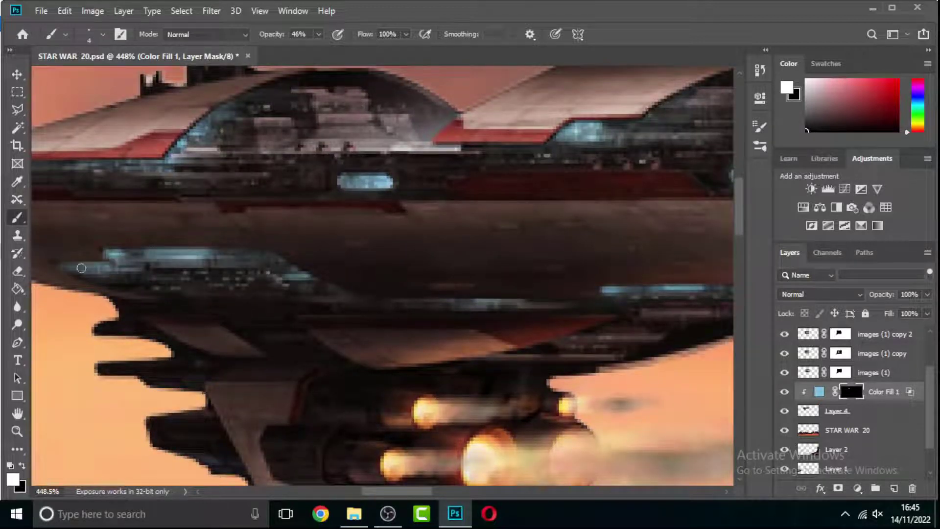
pyautogui.scroll(3, 127, 269)
pyautogui.press('2')
pyautogui.press('4')
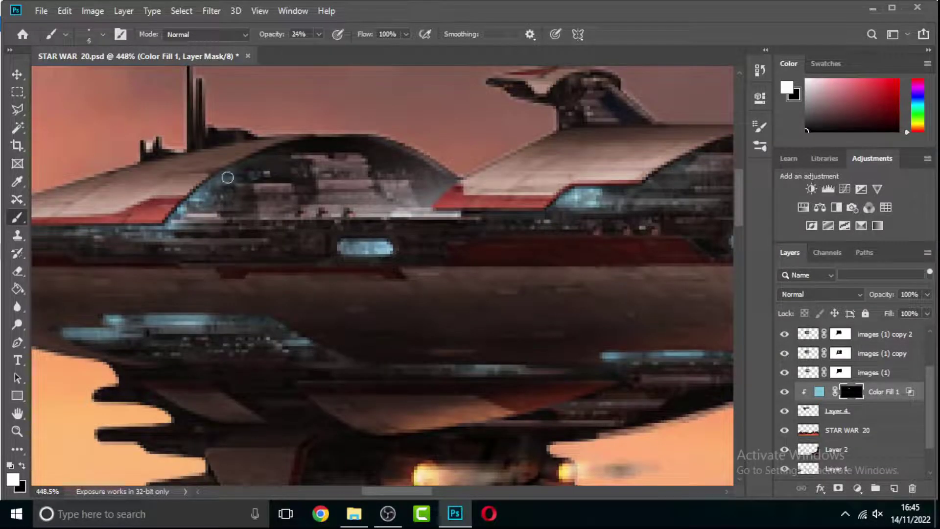
pyautogui.hscroll(-3, 134, 230)
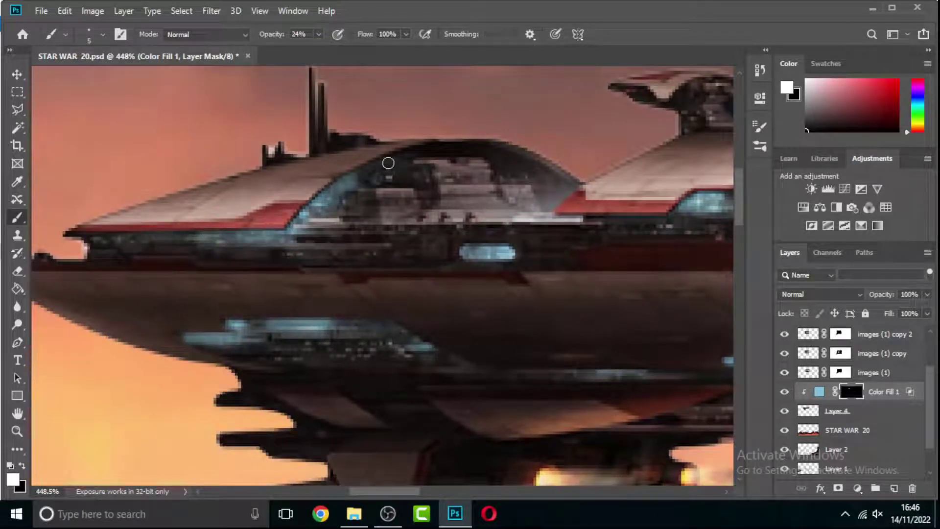
pyautogui.scroll(-2, 388, 163)
pyautogui.scroll(-2, 603, 232)
pyautogui.scroll(3, 525, 326)
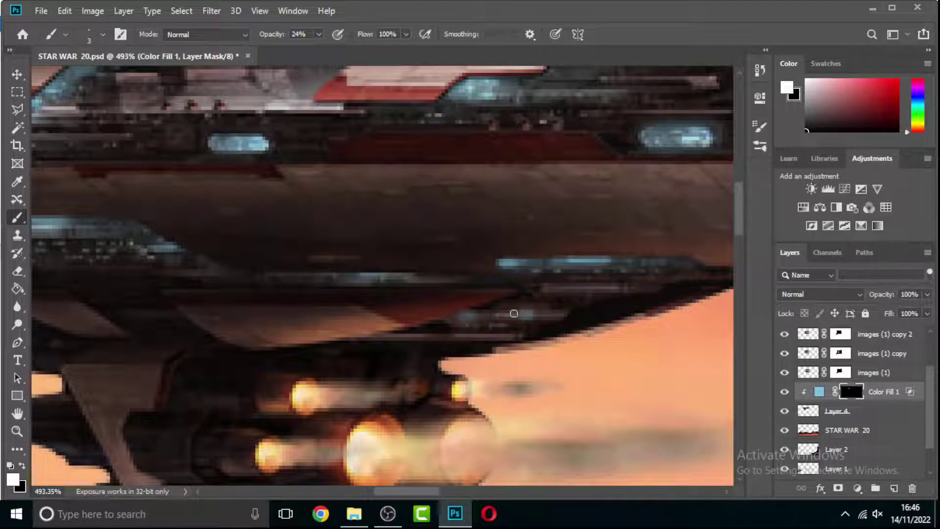
pyautogui.scroll(-3, 514, 313)
pyautogui.scroll(-2, 491, 319)
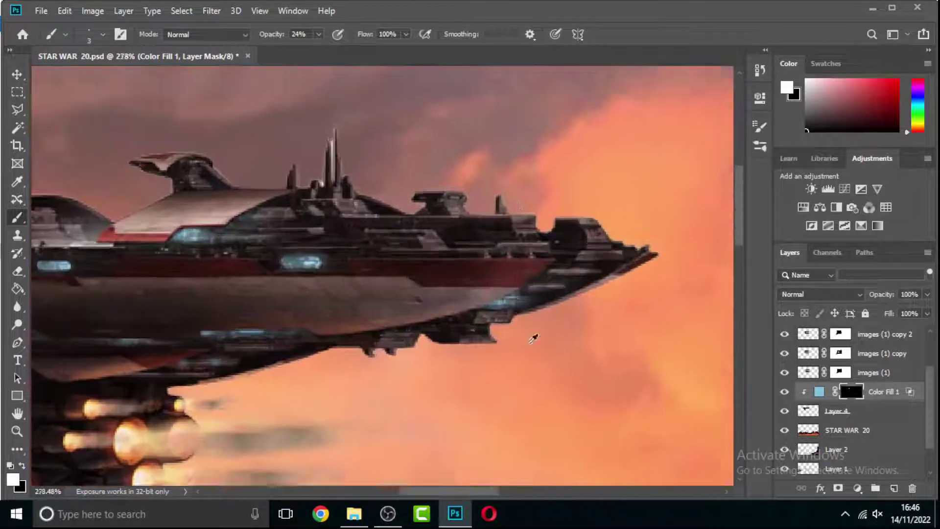
pyautogui.scroll(4, 533, 338)
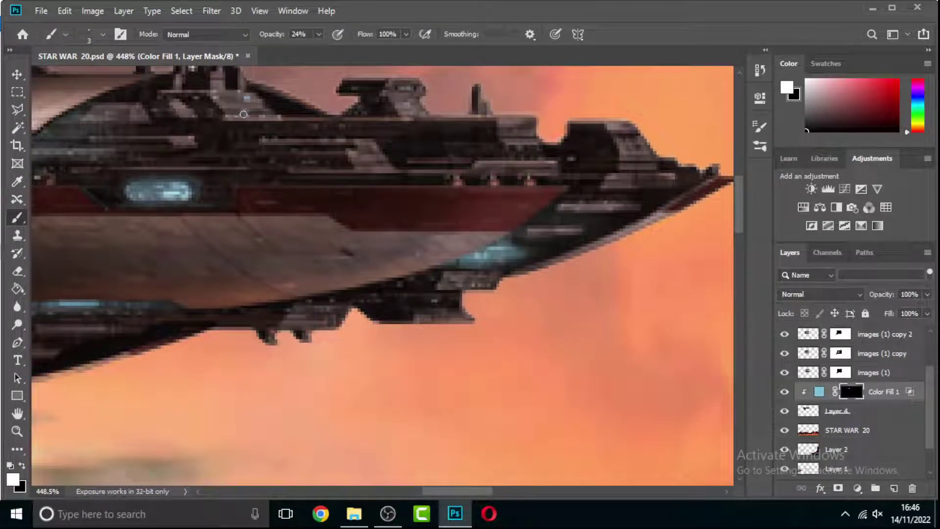
pyautogui.scroll(-3, 278, 87)
pyautogui.scroll(-2, 336, 272)
# Set the light layer to Linear Dodge (Add) and add an Outer Glow effect.
pyautogui.click(823, 294)
pyautogui.click(830, 297)
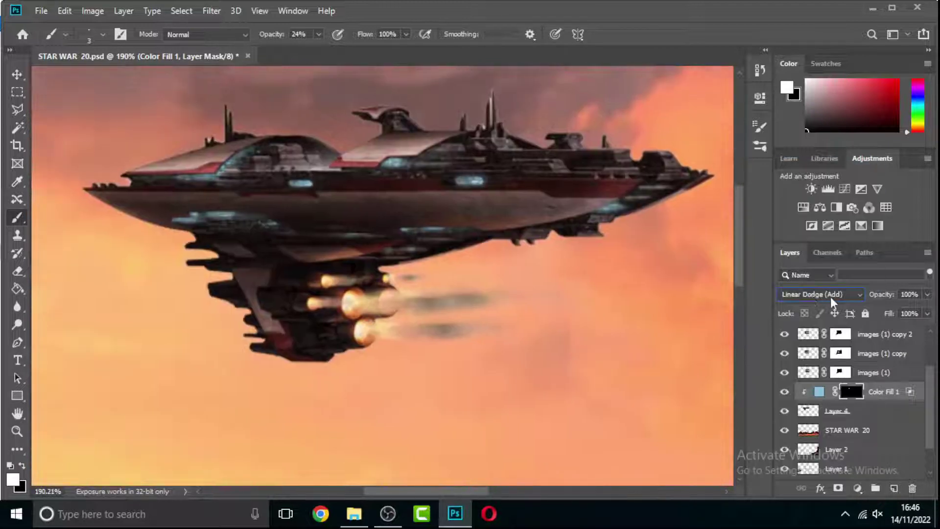
pyautogui.scroll(7, 830, 297)
pyautogui.doubleClick(916, 392)
pyautogui.click(439, 364)
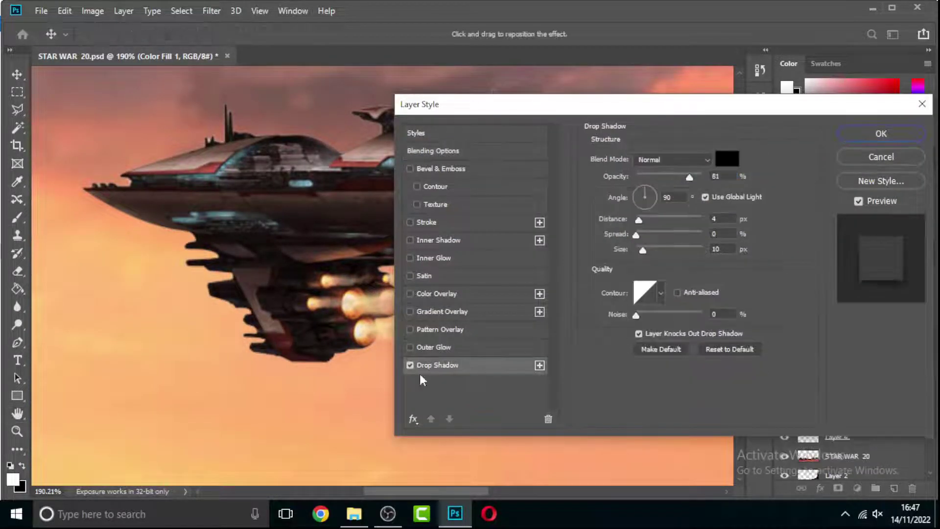
pyautogui.click(410, 364)
pyautogui.click(619, 205)
# Give the Outer Glow a light-blue colour and a slightly smaller size.
pyautogui.click(301, 183)
pyautogui.click(356, 254)
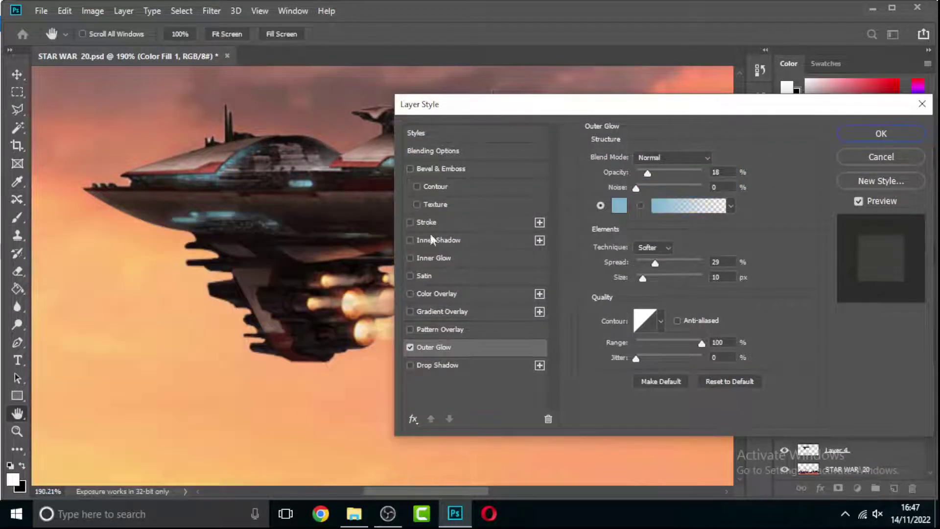
pyautogui.moveTo(648, 173)
pyautogui.mouseDown()
pyautogui.moveTo(659, 172)
pyautogui.moveTo(647, 174)
pyautogui.mouseUp()
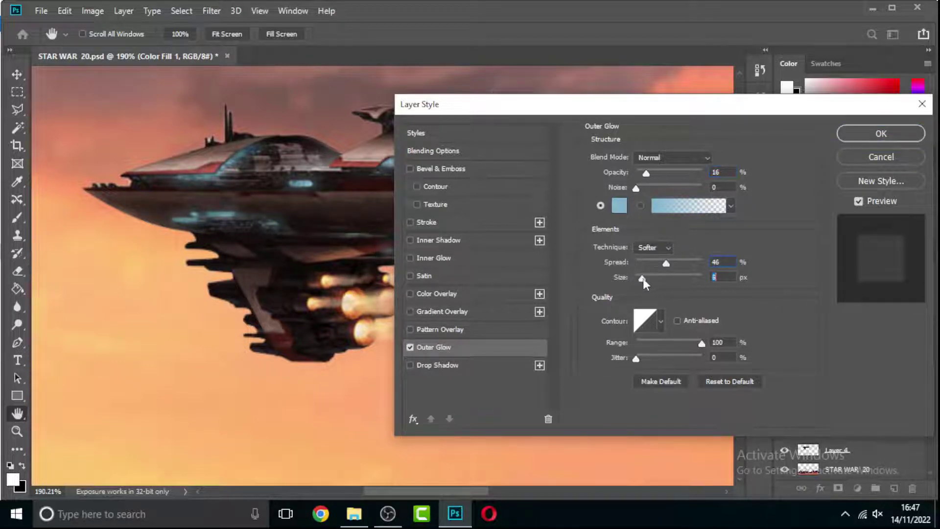
pyautogui.moveTo(643, 279); pyautogui.dragTo(639, 280)
pyautogui.press('Return')
pyautogui.click(894, 488)
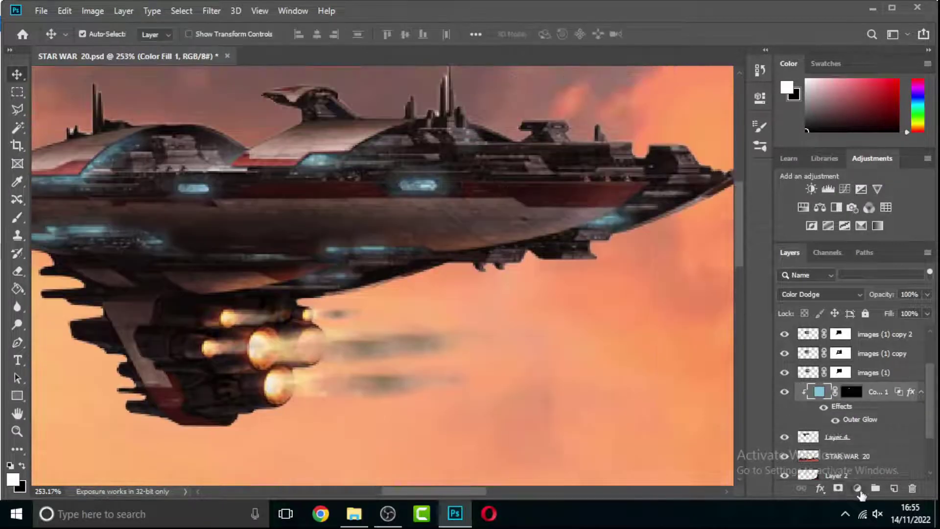
# Add a bright blue Solid Color fill layer clipped to the ship.
pyautogui.click(857, 489)
pyautogui.click(843, 249)
pyautogui.click(178, 281)
pyautogui.click(357, 254)
pyautogui.keyDown('alt'); pyautogui.click(835, 410); pyautogui.keyUp('alt')
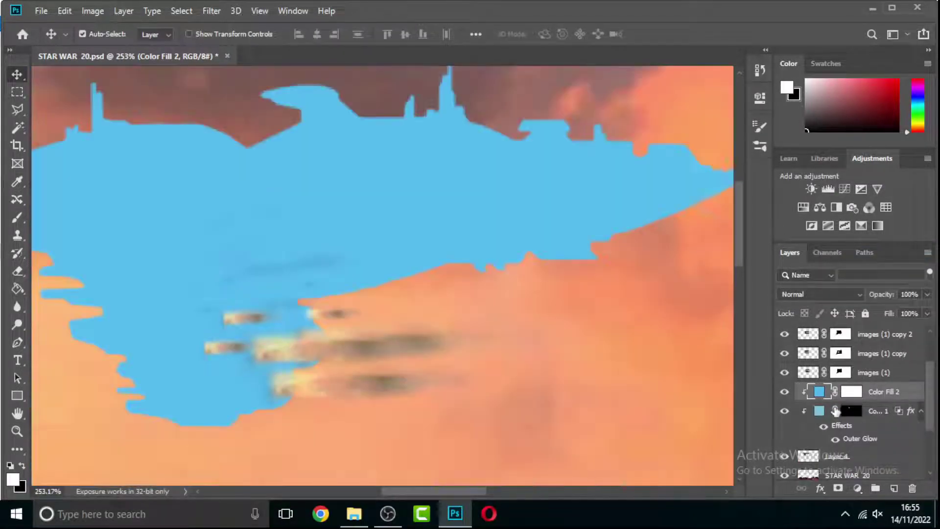
# Invert the blue fill's mask to hide it and set a Brush at about half opacity.
pyautogui.click(859, 392)
pyautogui.hotkey('ctrl', 'i')
pyautogui.press('b')
pyautogui.scroll(3, 416, 263)
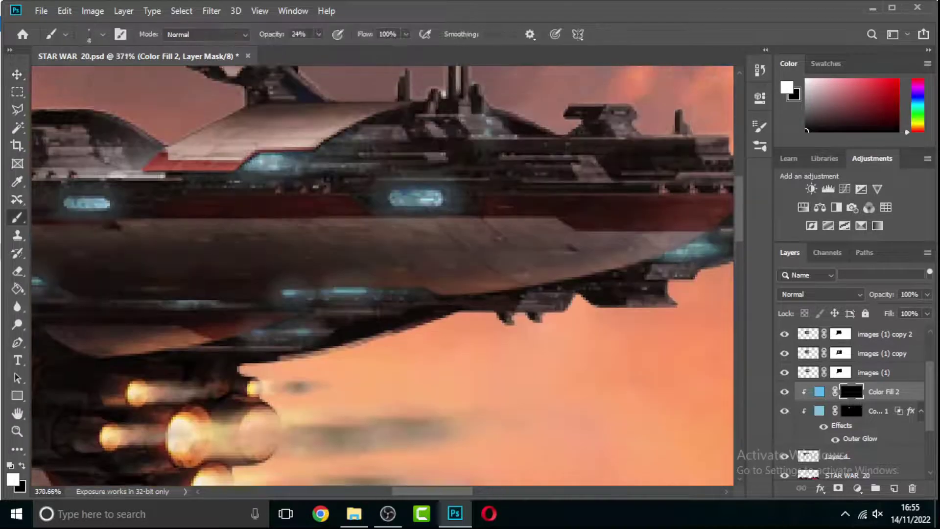
pyautogui.click(424, 81)
pyautogui.click(318, 34)
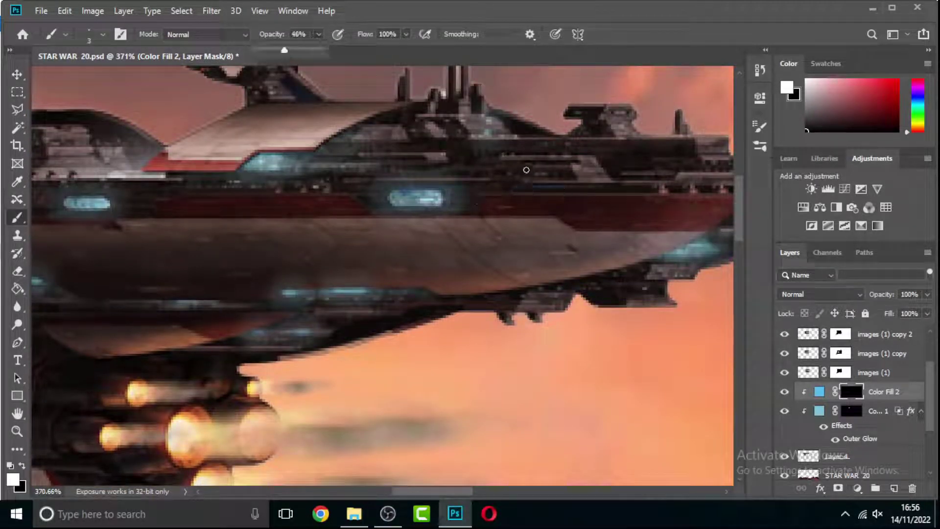
# Pan across the ship's windows, then add another Solid Color fill layer.
pyautogui.scroll(1, 541, 179)
pyautogui.scroll(2, 563, 158)
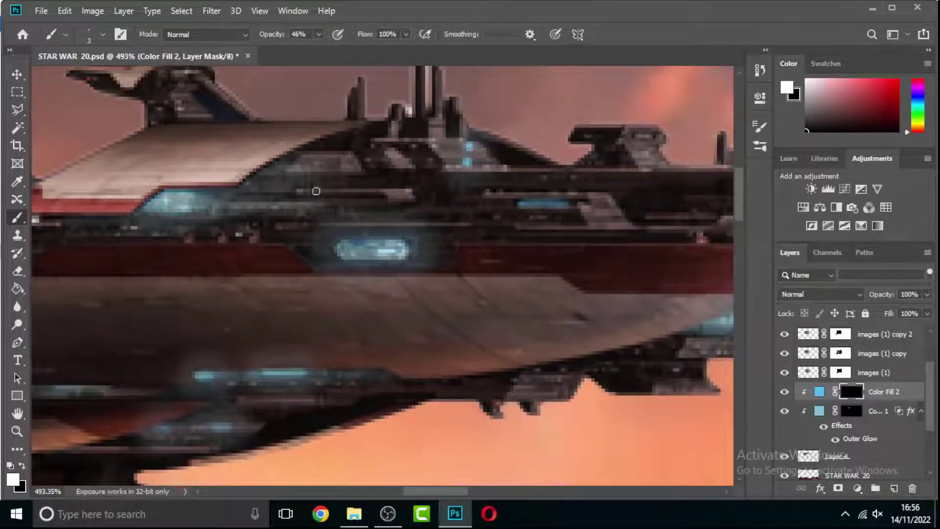
pyautogui.hscroll(-5, 407, 207)
pyautogui.hscroll(-4, 375, 228)
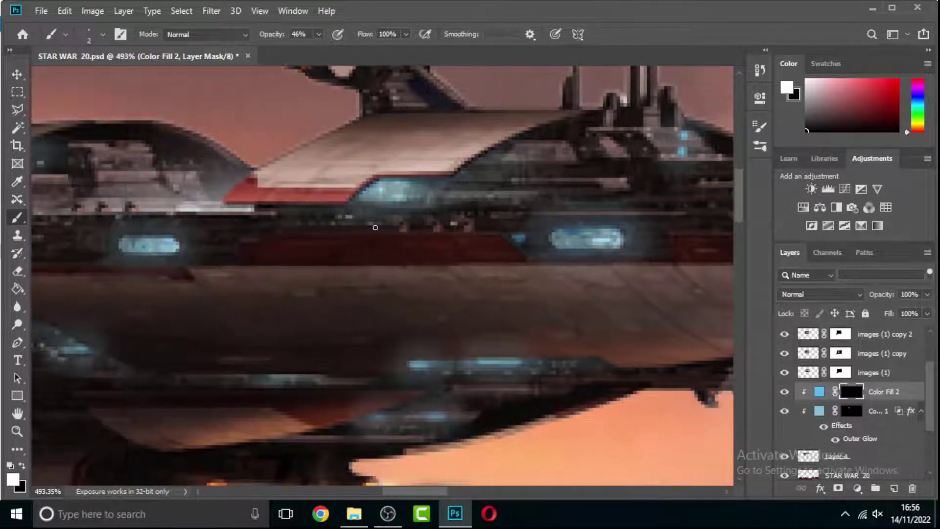
pyautogui.hscroll(-7, 335, 223)
pyautogui.scroll(-5, 256, 177)
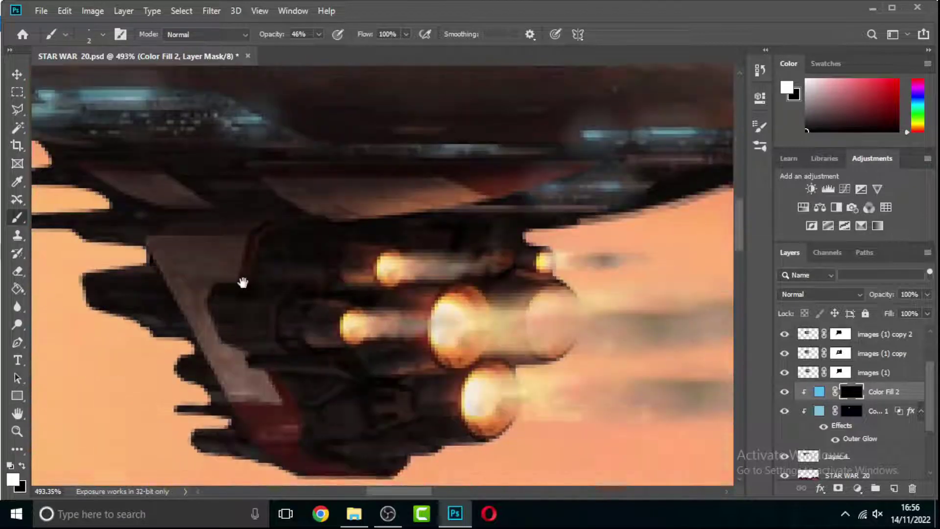
pyautogui.hscroll(5, 243, 279)
pyautogui.click(857, 488)
pyautogui.click(837, 248)
# Give the new fill a warm tan colour and invert its mask to hide it.
pyautogui.click(137, 280)
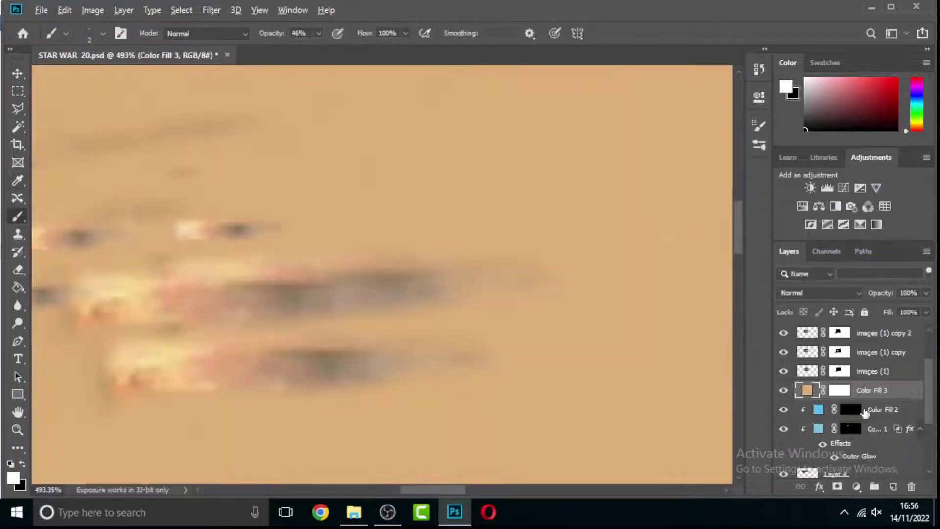
pyautogui.scroll(-5, 256, 374)
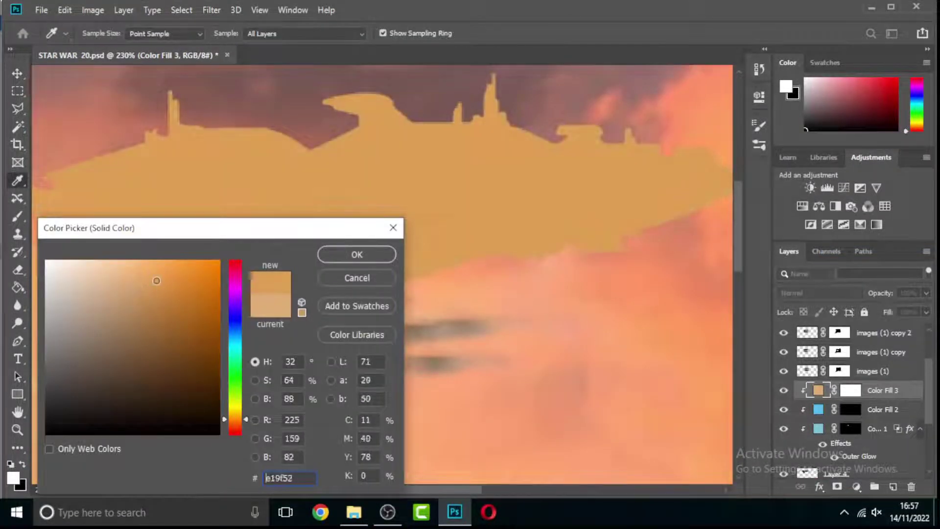
pyautogui.press('Return')
pyautogui.click(851, 390)
pyautogui.hotkey('ctrl', 'i')
# Change the Color Fill 3 colour to a dark rust brown and prepare to brush on its mask.
pyautogui.scroll(3, 129, 266)
pyautogui.doubleClick(818, 390)
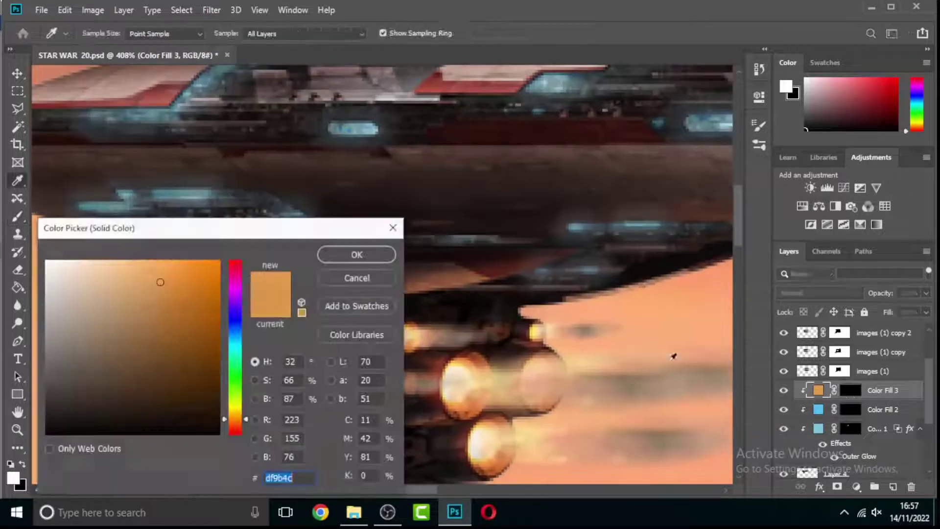
pyautogui.click(430, 309)
pyautogui.click(235, 306)
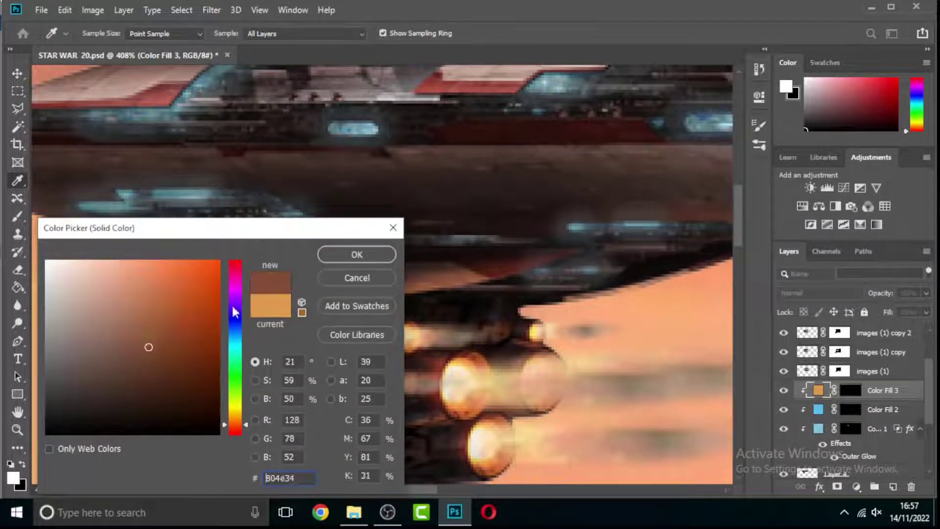
pyautogui.click(162, 315)
pyautogui.click(191, 301)
pyautogui.press('Return')
pyautogui.press('b')
pyautogui.click(849, 391)
pyautogui.scroll(-1, 531, 335)
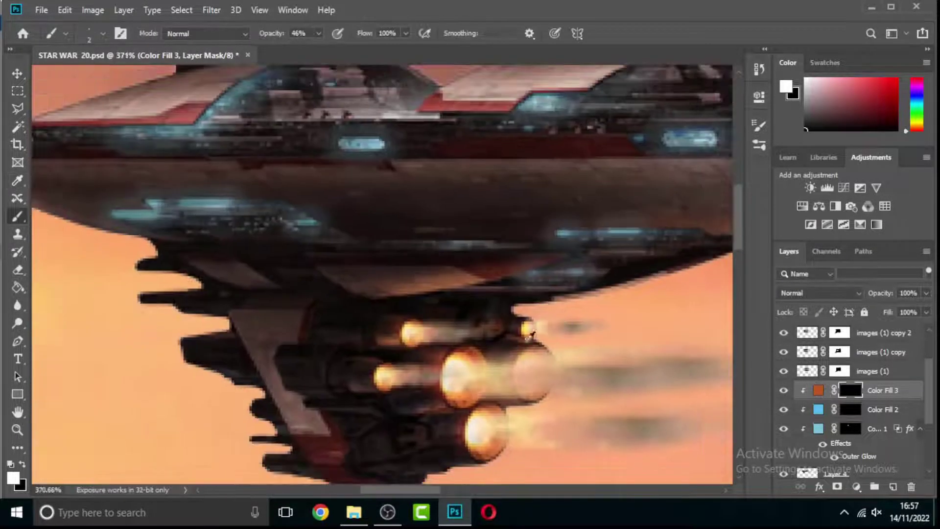
# Enlarge the brush and paint faint rust tint near the engines, raising opacity to 29%.
pyautogui.rightClick(458, 285)
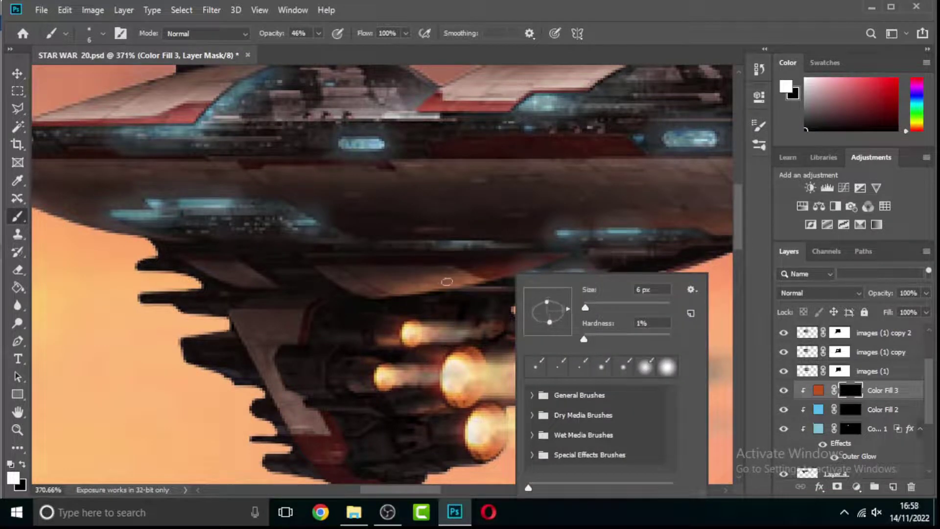
pyautogui.press('Return')
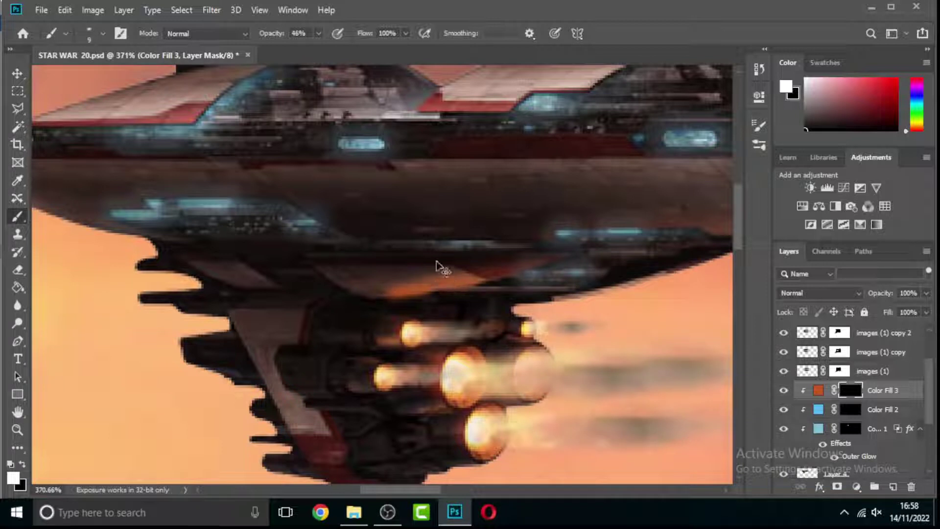
pyautogui.rightClick(453, 272)
pyautogui.press('Return')
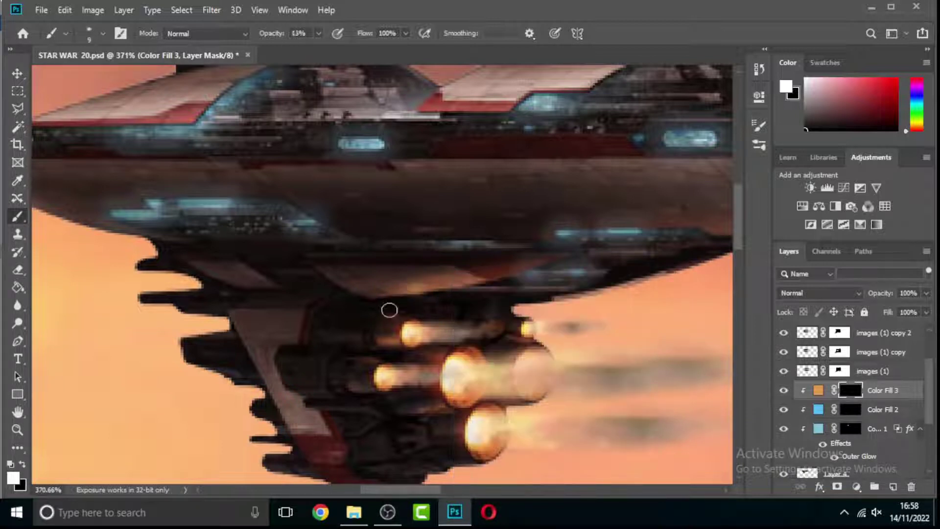
pyautogui.moveTo(415, 286); pyautogui.dragTo(490, 279)
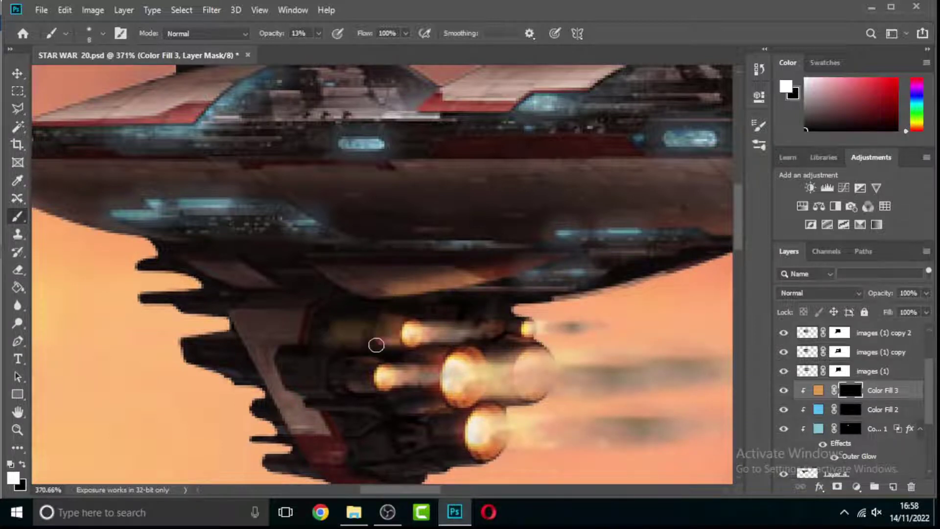
pyautogui.scroll(-2, 373, 343)
pyautogui.press('2')
pyautogui.press('9')
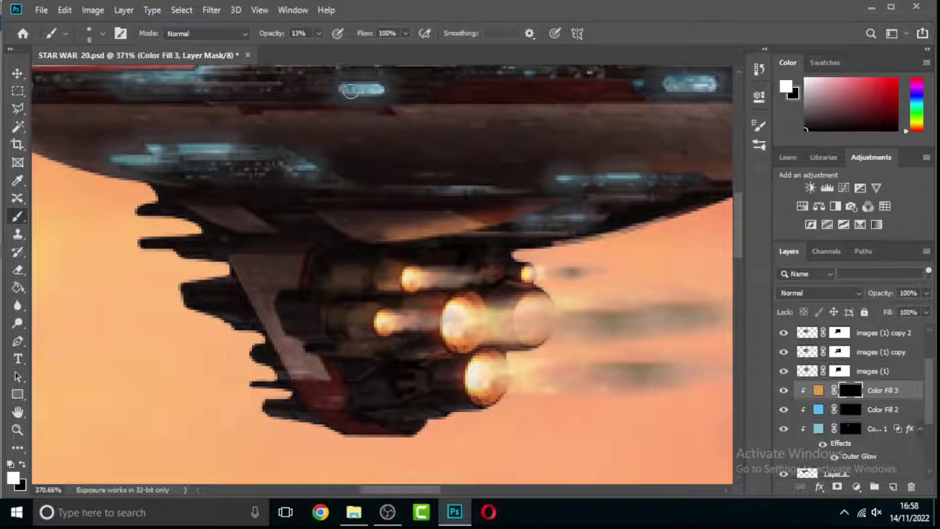
pyautogui.scroll(-3, 449, 284)
pyautogui.moveTo(439, 297); pyautogui.dragTo(486, 328)
# With a larger brush, extend the tint under and between the upper and lower engines.
pyautogui.press(']')
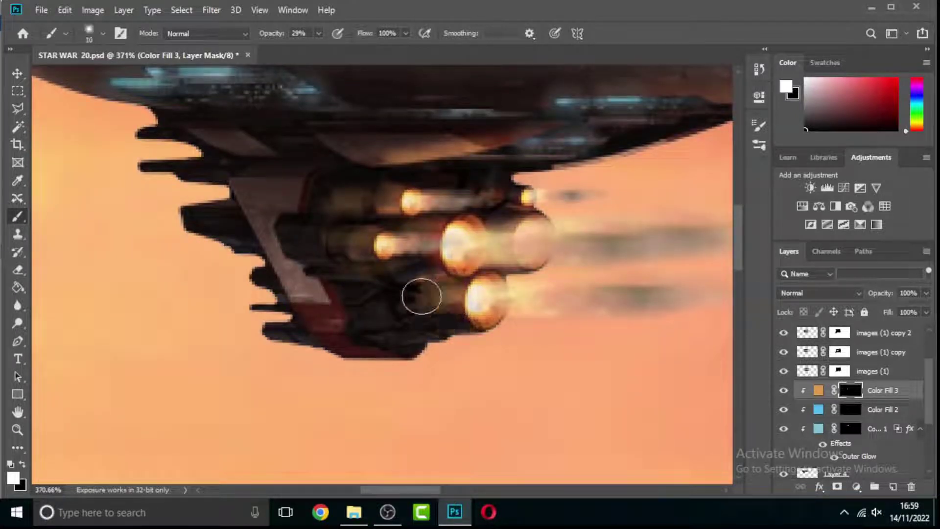
pyautogui.moveTo(420, 293); pyautogui.dragTo(404, 333)
pyautogui.moveTo(477, 330)
pyautogui.mouseDown()
pyautogui.moveTo(523, 274)
pyautogui.moveTo(523, 211)
pyautogui.mouseUp()
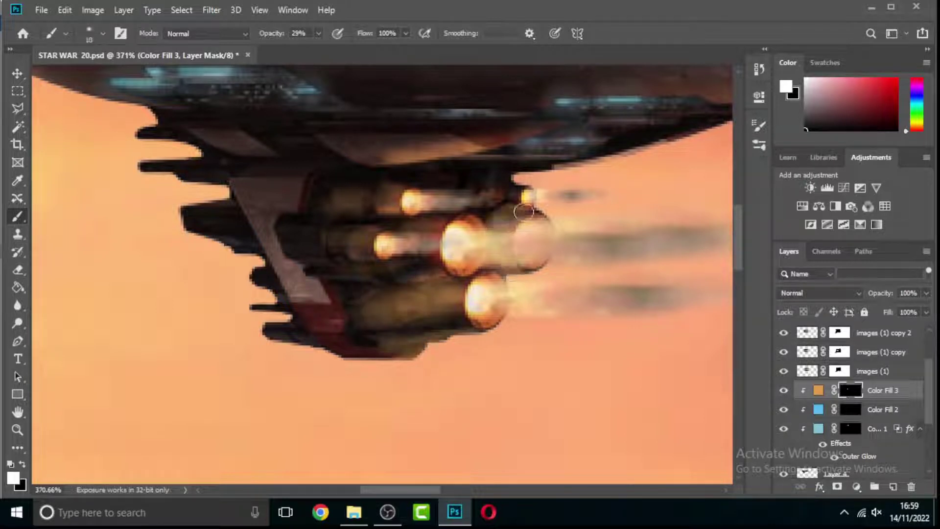
pyautogui.moveTo(520, 177)
pyautogui.mouseDown()
pyautogui.moveTo(478, 191)
pyautogui.moveTo(398, 170)
pyautogui.mouseUp()
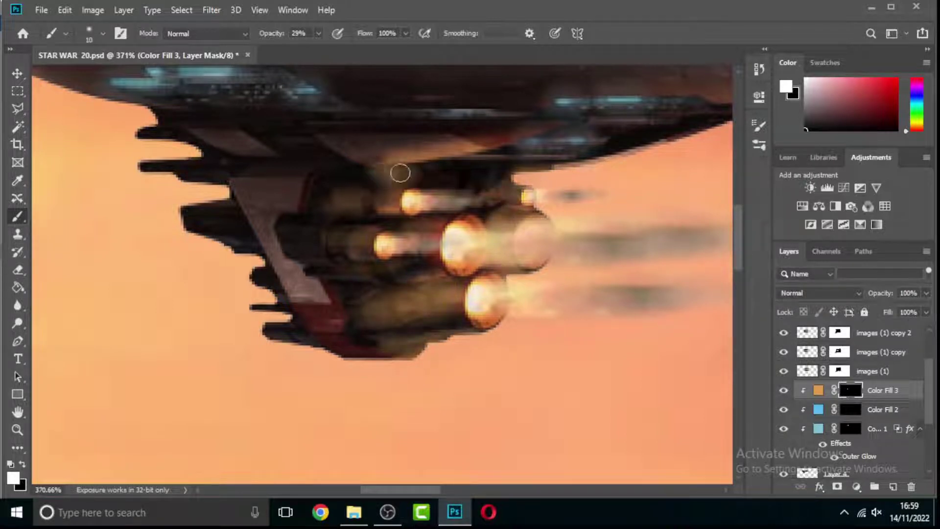
pyautogui.scroll(-1, 344, 251)
pyautogui.scroll(-1, 344, 251)
pyautogui.click(319, 33)
pyautogui.press('[')
pyautogui.press('[')
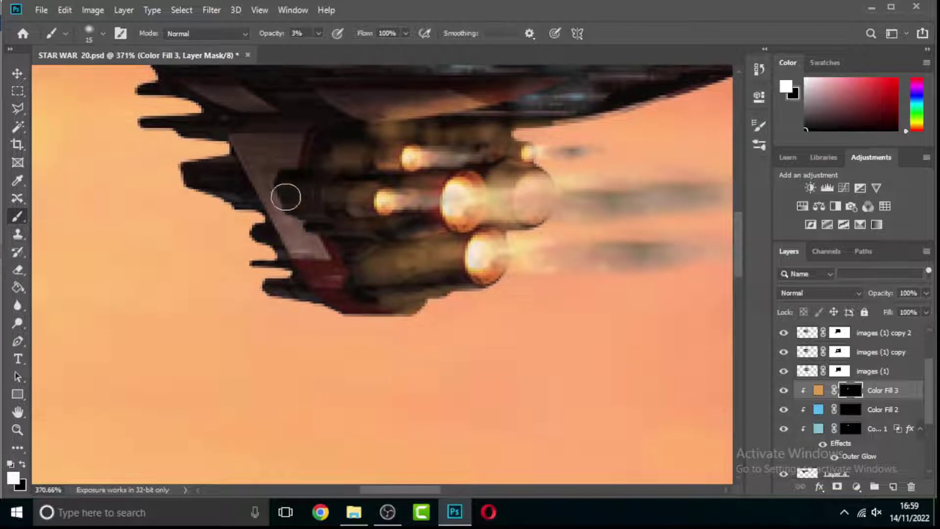
pyautogui.scroll(3, 436, 235)
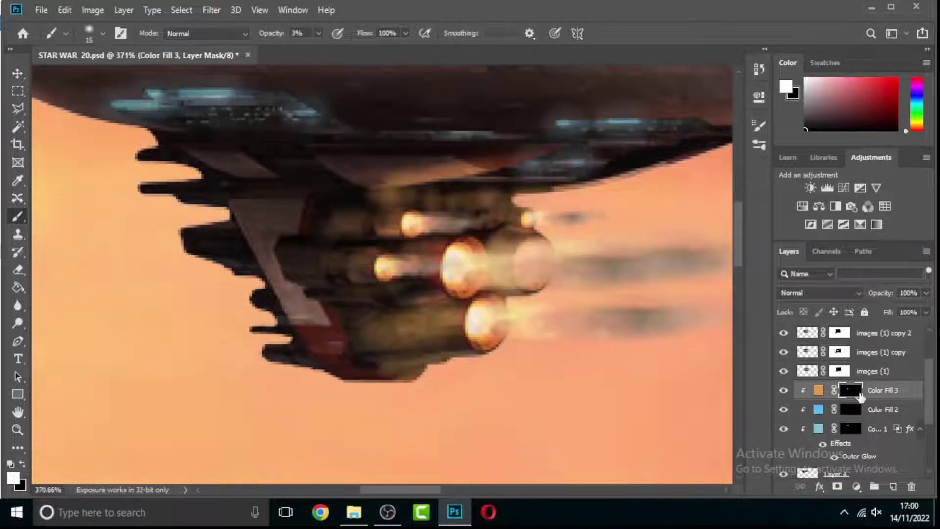
# Apply a Gaussian Blur to the Color Fill 3 mask to smooth the tint.
pyautogui.click(216, 10)
pyautogui.click(416, 216)
pyautogui.moveTo(740, 345); pyautogui.dragTo(760, 346)
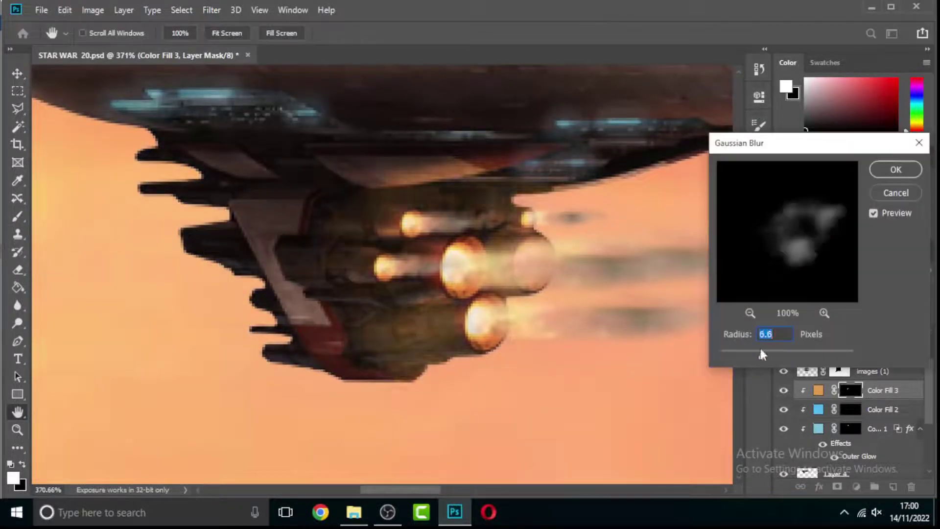
pyautogui.press('Return')
# Set brush opacity to 15% and target the Color Fill 2 mask.
pyautogui.moveTo(318, 33); pyautogui.dragTo(324, 51)
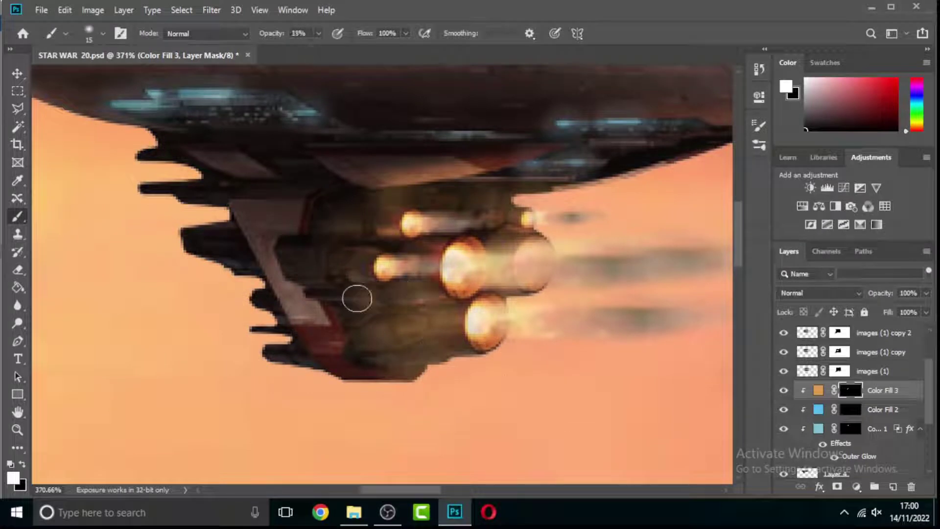
pyautogui.scroll(-1, 403, 224)
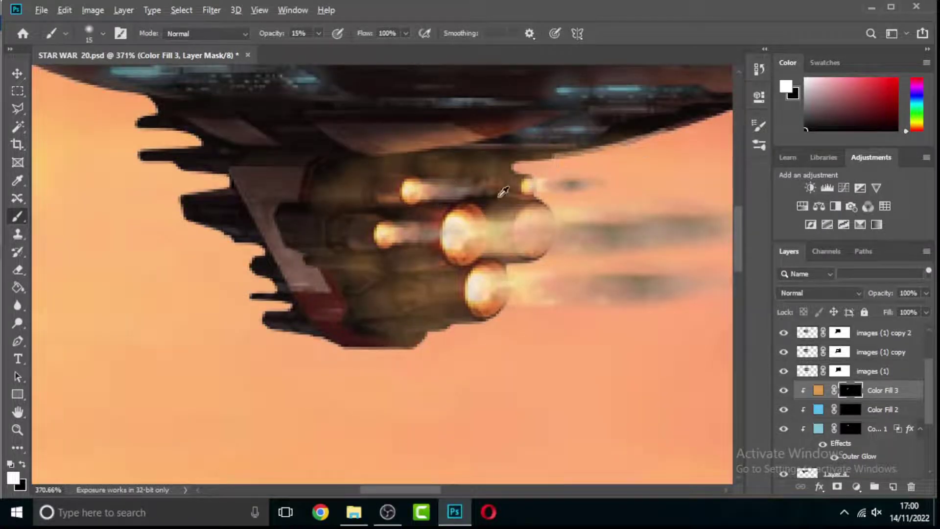
pyautogui.scroll(3, 403, 224)
pyautogui.scroll(1, 403, 224)
pyautogui.click(818, 410)
pyautogui.click(851, 410)
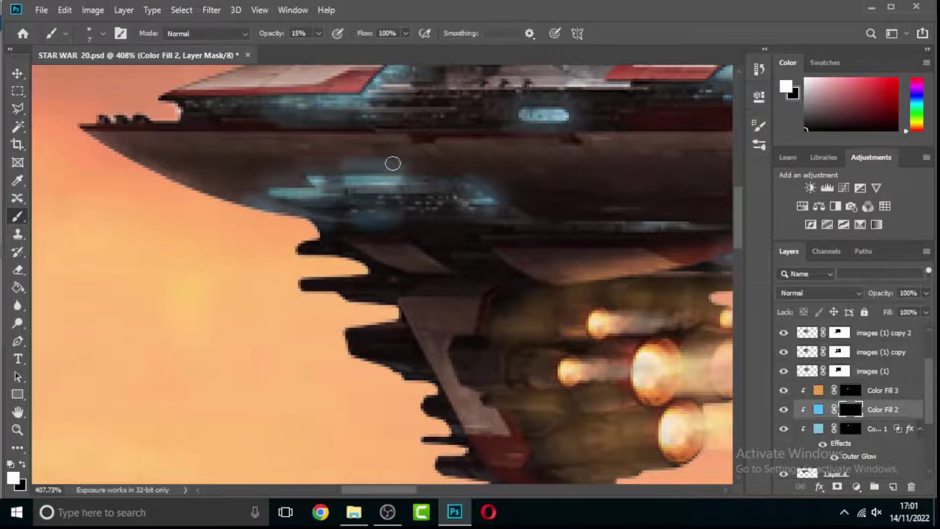
# Brush faint blue glow around the hull lights at 5% to 18% opacity.
pyautogui.moveTo(318, 33); pyautogui.dragTo(313, 51)
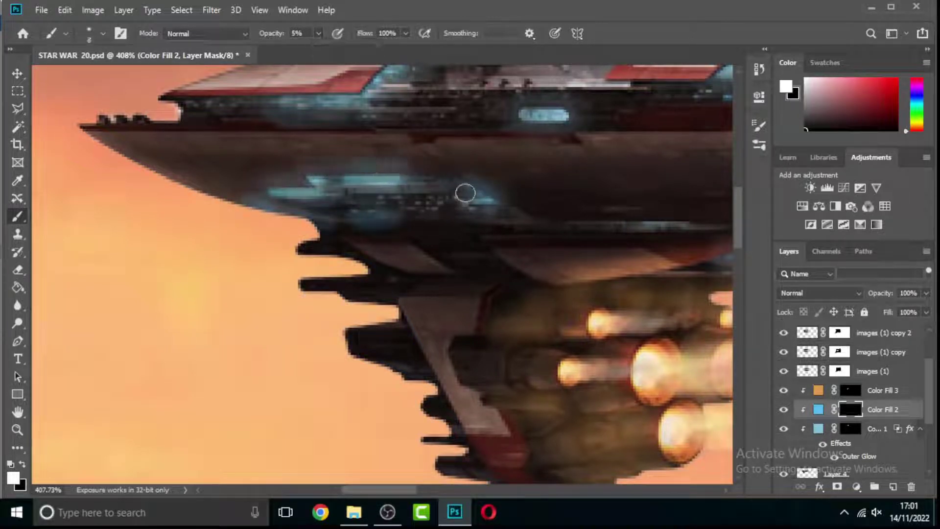
pyautogui.scroll(2, 281, 112)
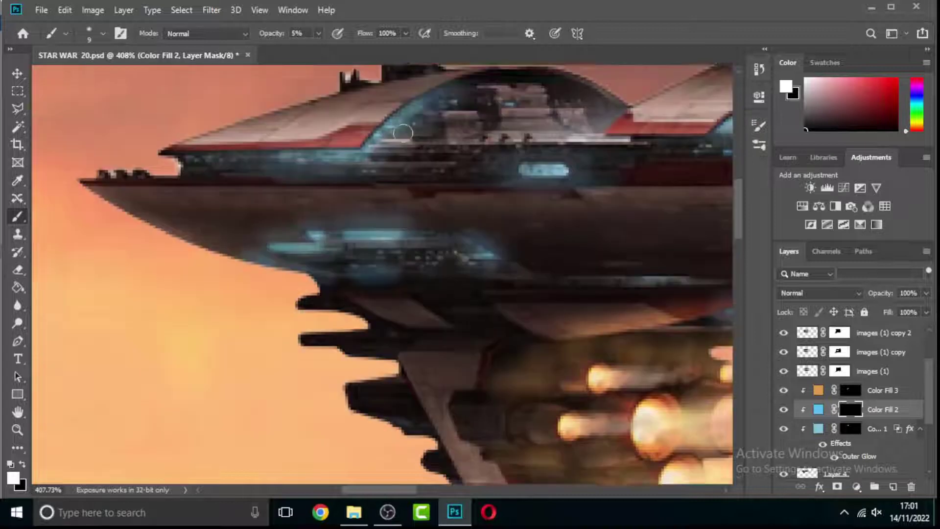
pyautogui.press('1')
pyautogui.press('8')
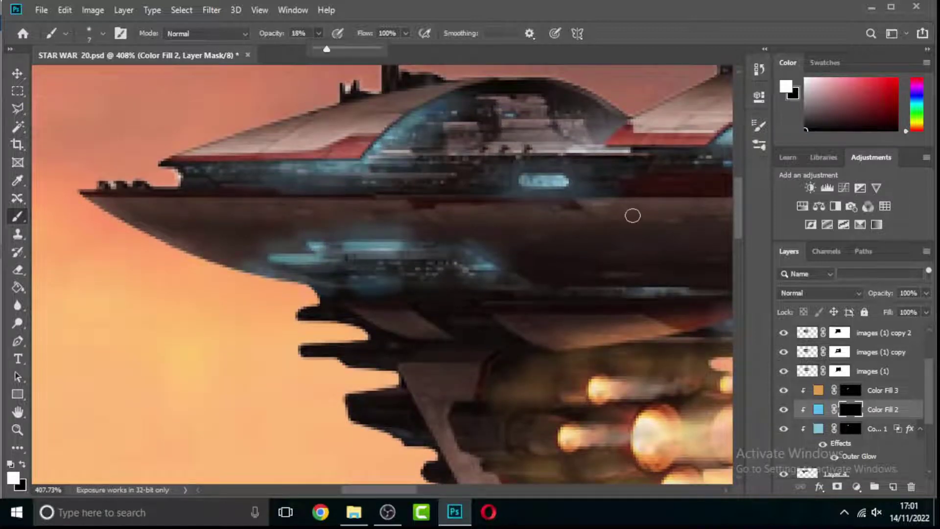
pyautogui.hscroll(1, 631, 214)
pyautogui.hscroll(1, 705, 204)
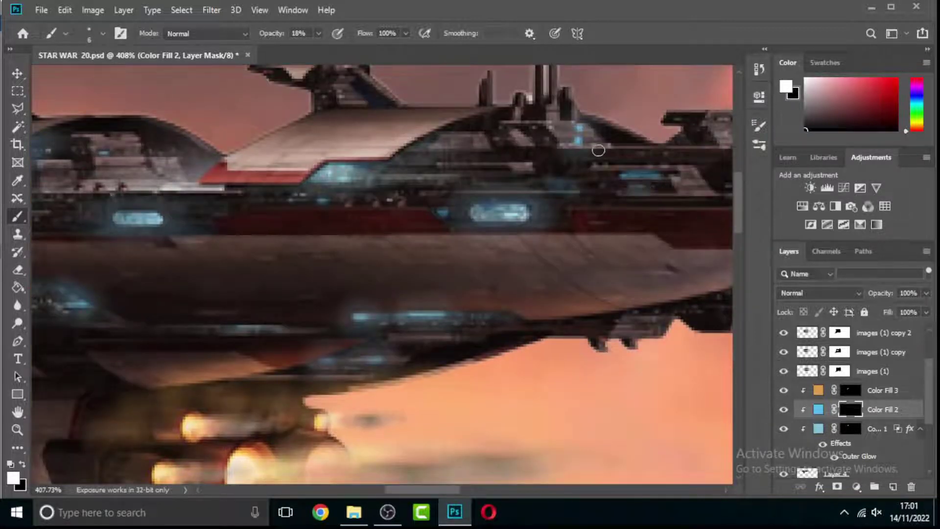
pyautogui.scroll(2, 572, 150)
# Return to the Color Fill 3 mask and set the brush opacity to 41%.
pyautogui.hotkey('alt', ']')
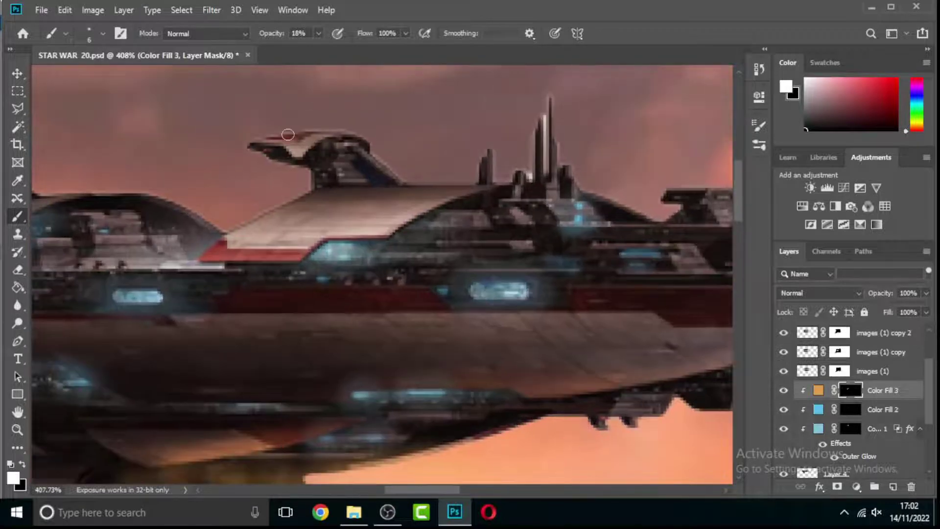
pyautogui.scroll(2, 323, 170)
pyautogui.press('4')
pyautogui.press('1')
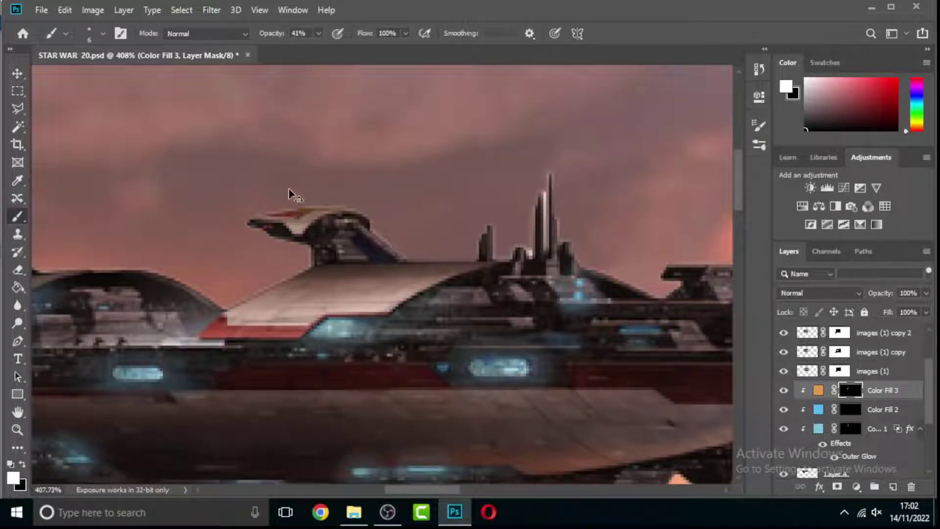
pyautogui.scroll(-5, 300, 202)
pyautogui.scroll(4, 635, 333)
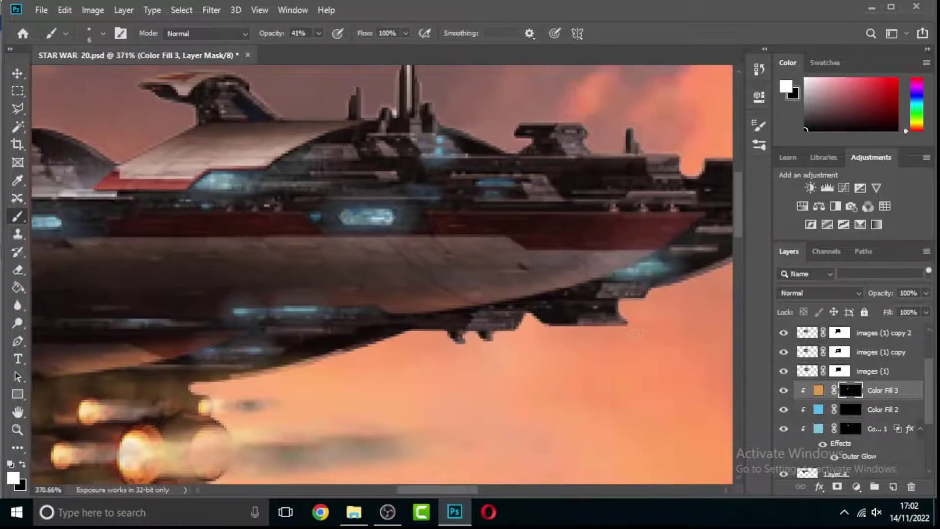
pyautogui.scroll(-2, 189, 389)
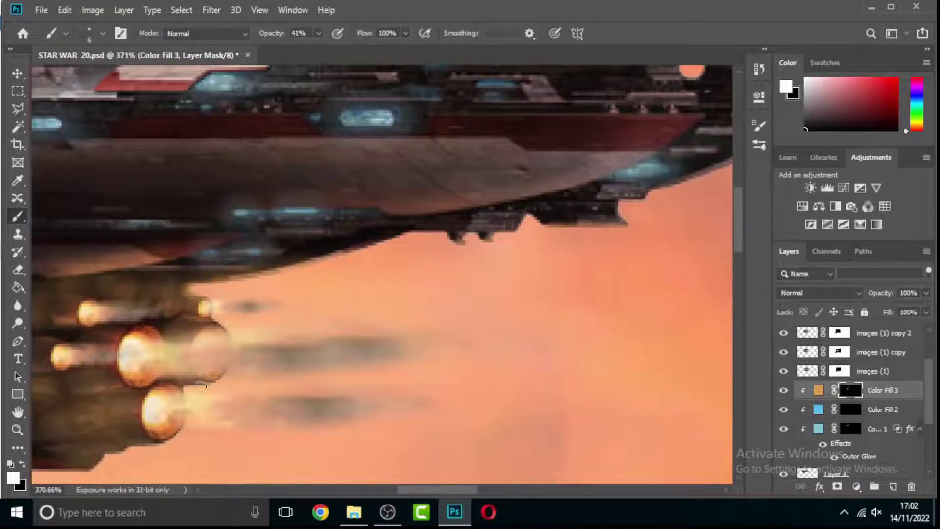
pyautogui.scroll(-2, 192, 392)
pyautogui.scroll(-1, 199, 398)
pyautogui.scroll(1, 199, 399)
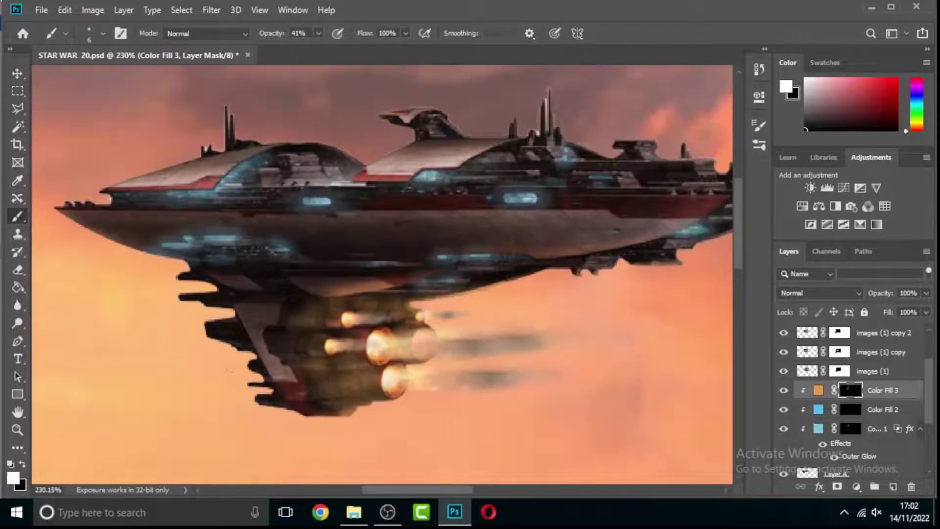
pyautogui.scroll(2, 264, 336)
# Create Layer 5 and paint with pale tan (#f1d9ab) at 15% brush opacity.
pyautogui.click(892, 487)
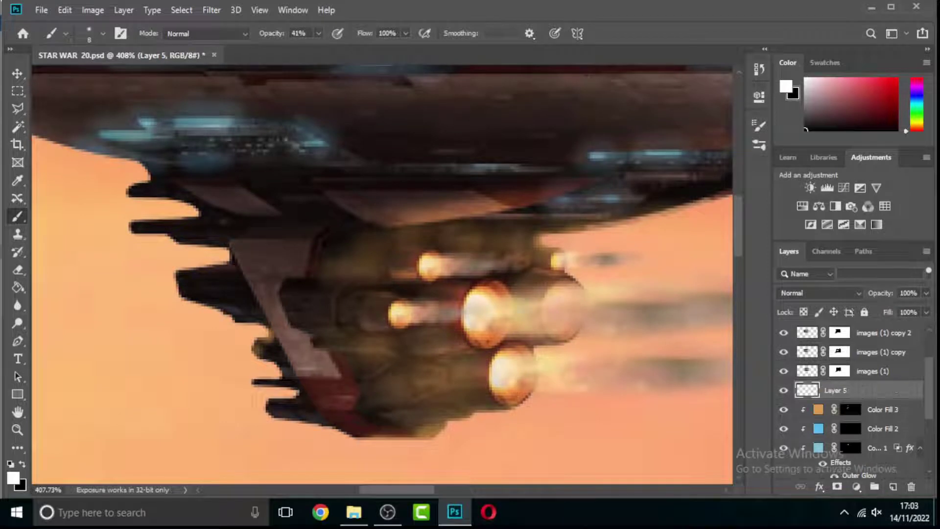
pyautogui.keyDown('alt'); pyautogui.click(514, 318); pyautogui.keyUp('alt')
pyautogui.click(13, 477)
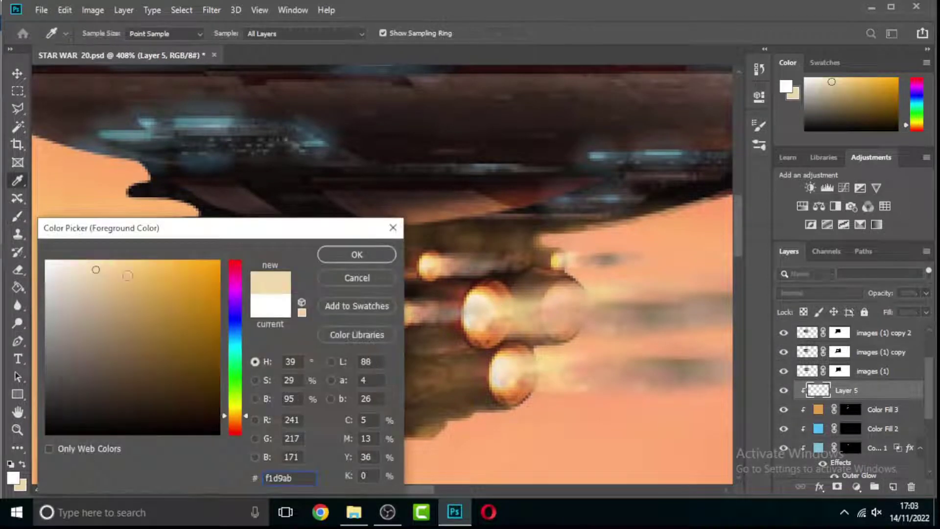
pyautogui.click(164, 277)
pyautogui.click(354, 255)
pyautogui.moveTo(318, 34); pyautogui.dragTo(301, 47)
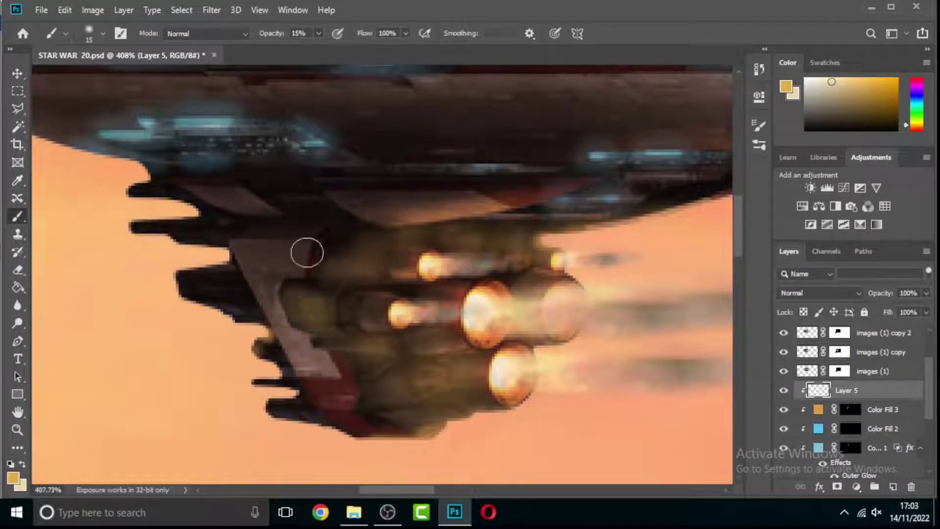
# Switch between the Color Fill 3 and Color Fill 2 masks, ending on Color Fill 3.
pyautogui.scroll(3, 442, 307)
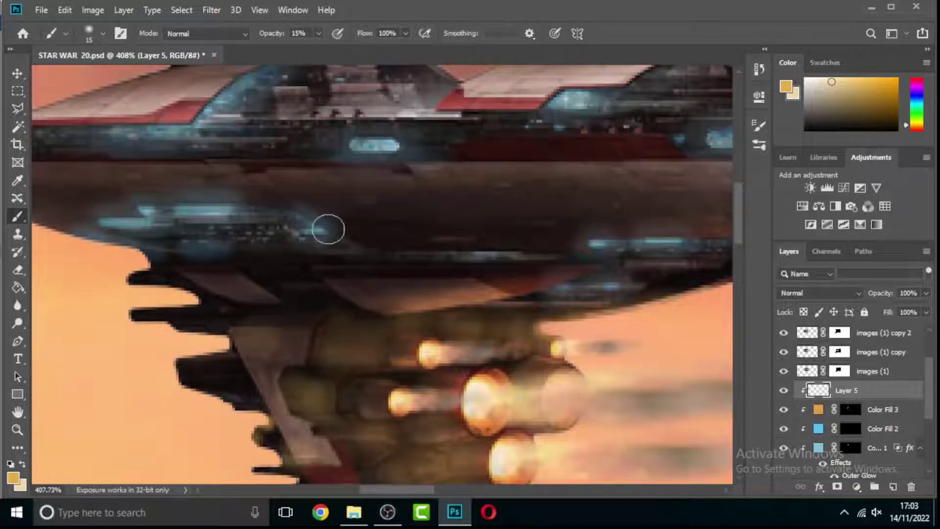
pyautogui.click(850, 410)
pyautogui.scroll(-5, 279, 206)
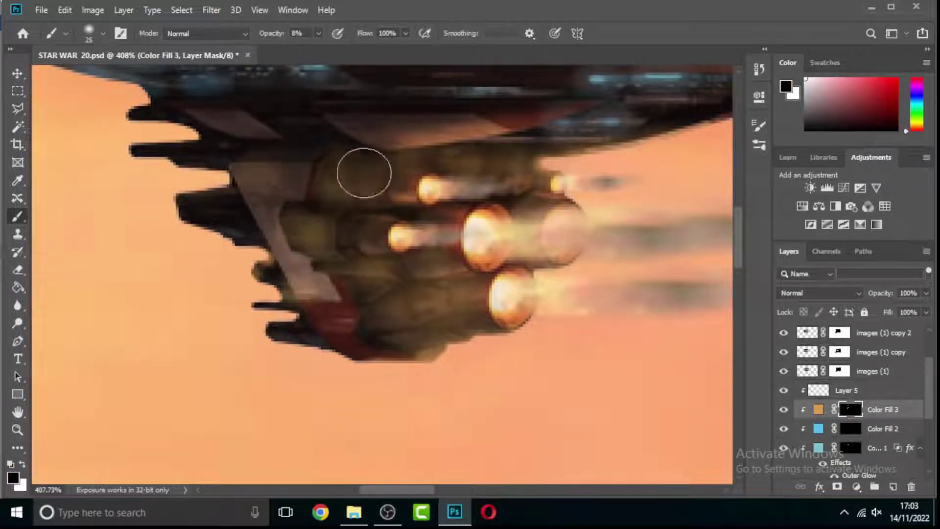
pyautogui.click(837, 428)
pyautogui.scroll(-2, 836, 426)
pyautogui.scroll(5, 836, 427)
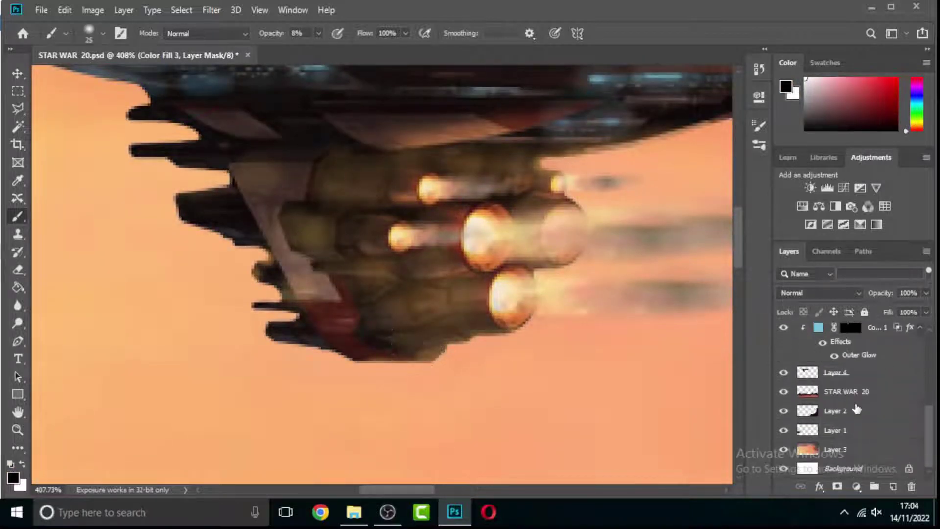
pyautogui.click(851, 428)
# Reset to black and white colours and set the Brush to a low opacity.
pyautogui.press('1')
pyautogui.press('3')
pyautogui.press('x')
pyautogui.press('x')
pyautogui.press('s')
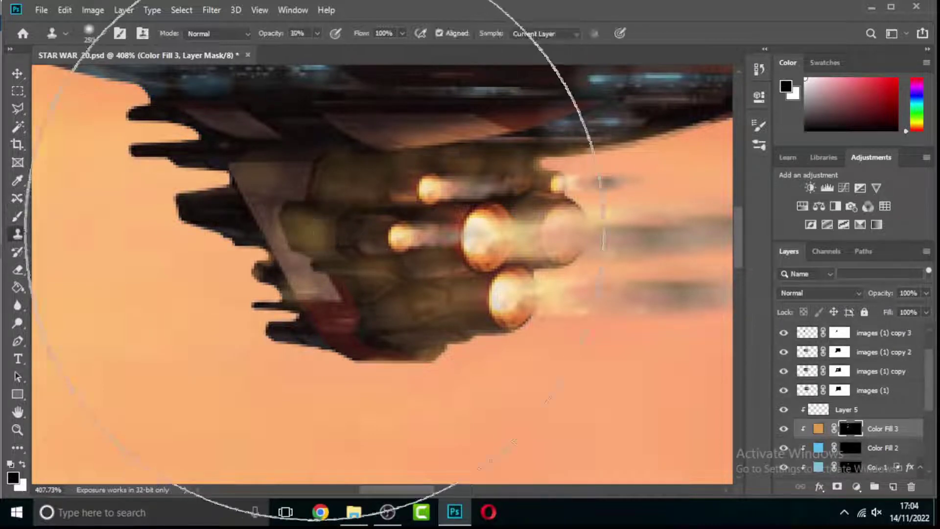
pyautogui.press('b')
pyautogui.press('1')
pyautogui.press('7')
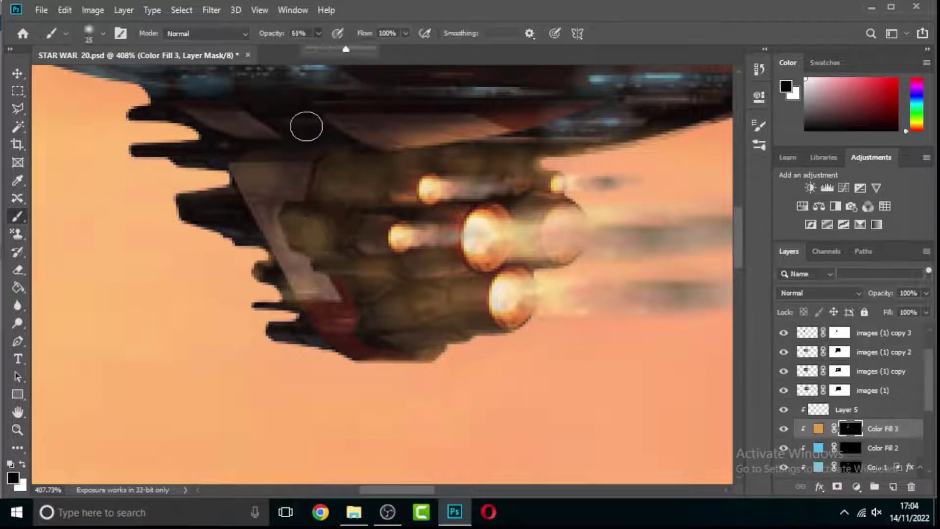
pyautogui.press('2')
pyautogui.press('1')
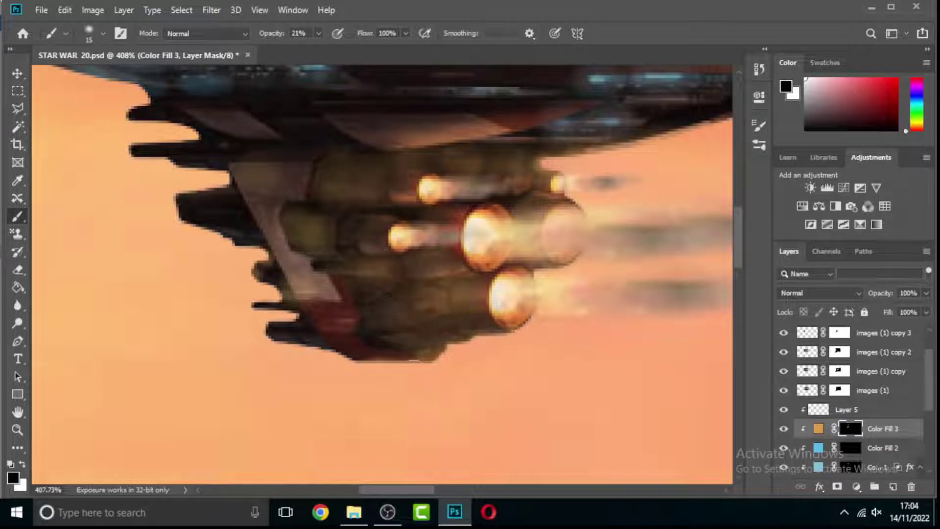
pyautogui.press('1')
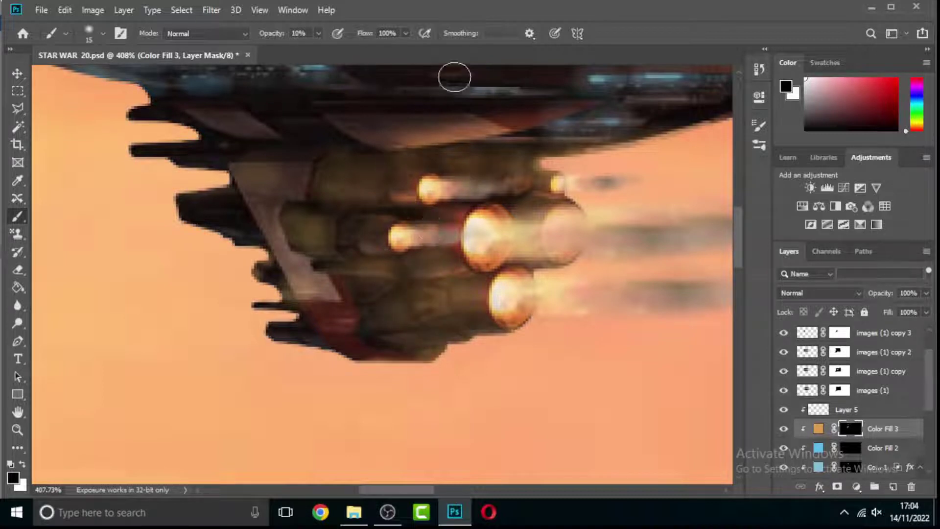
# Paint white with a smaller brush along the hull's lower edge on the Color Fill 3 mask.
pyautogui.scroll(-1, 537, 120)
pyautogui.moveTo(537, 120); pyautogui.dragTo(158, 216)
pyautogui.press('x')
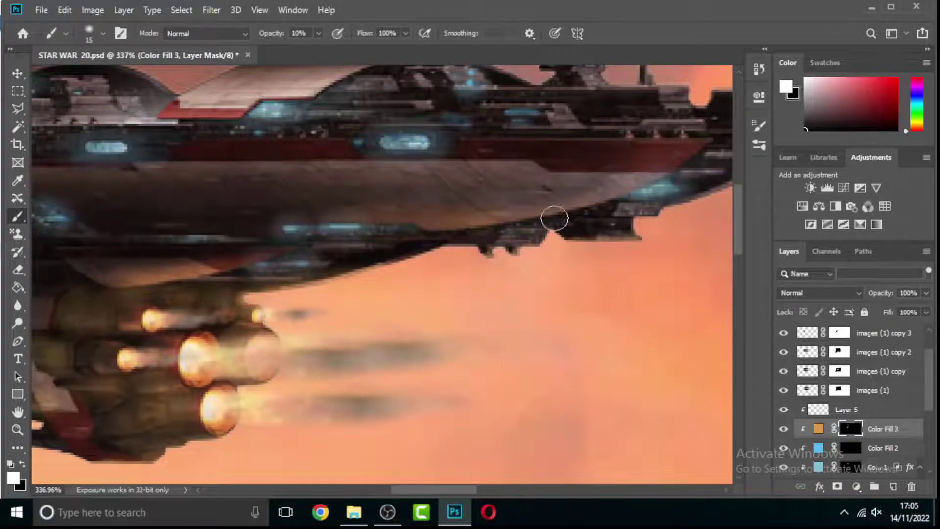
pyautogui.press('[')
pyautogui.press('[')
pyautogui.moveTo(574, 204); pyautogui.dragTo(480, 225)
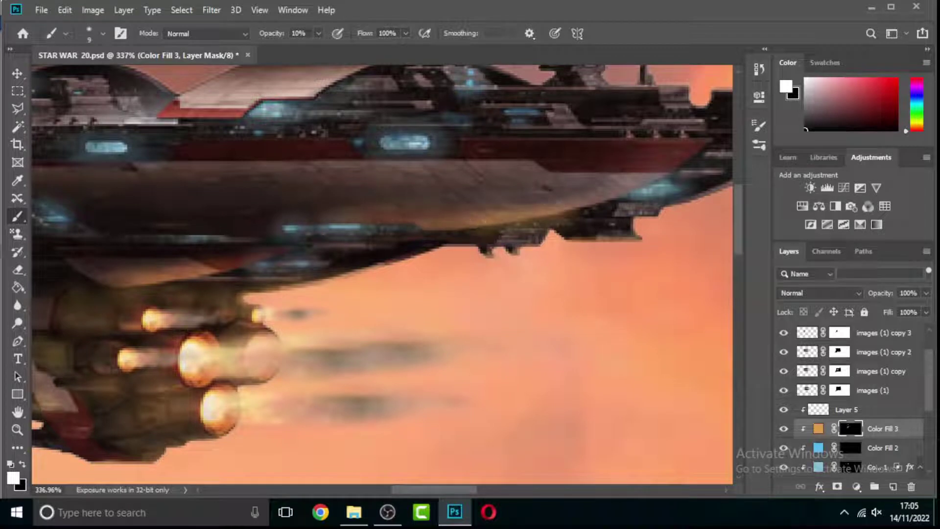
pyautogui.press('x')
pyautogui.click(523, 214)
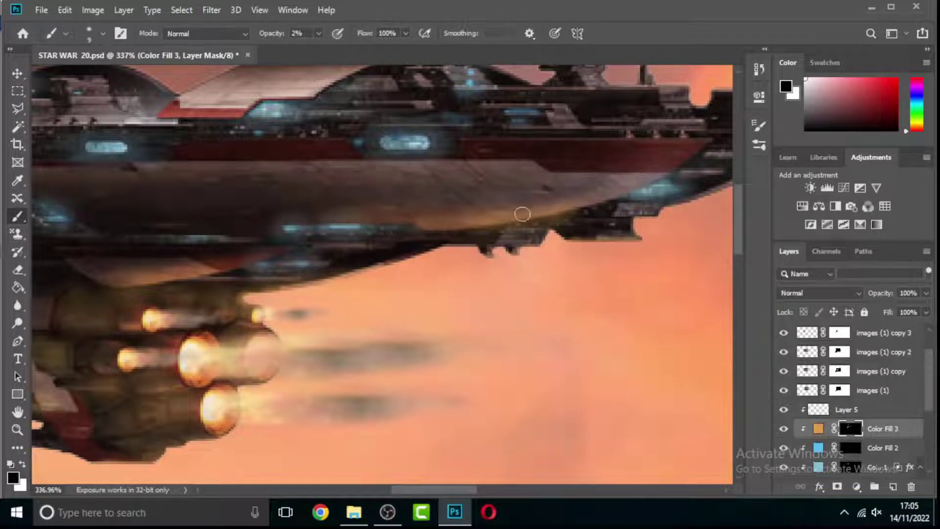
pyautogui.hscroll(3, 495, 223)
# On the Color Fill 2 mask, brush white at 8% opacity across the hull.
pyautogui.hotkey('alt', '[')
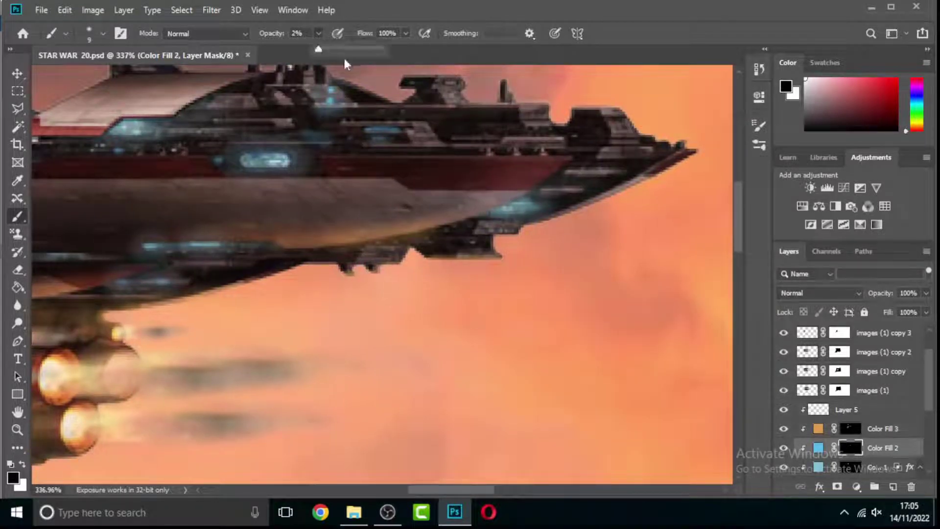
pyautogui.press('3')
pyautogui.press('x')
pyautogui.press('[')
pyautogui.press('[')
pyautogui.press('[')
pyautogui.scroll(2, 526, 194)
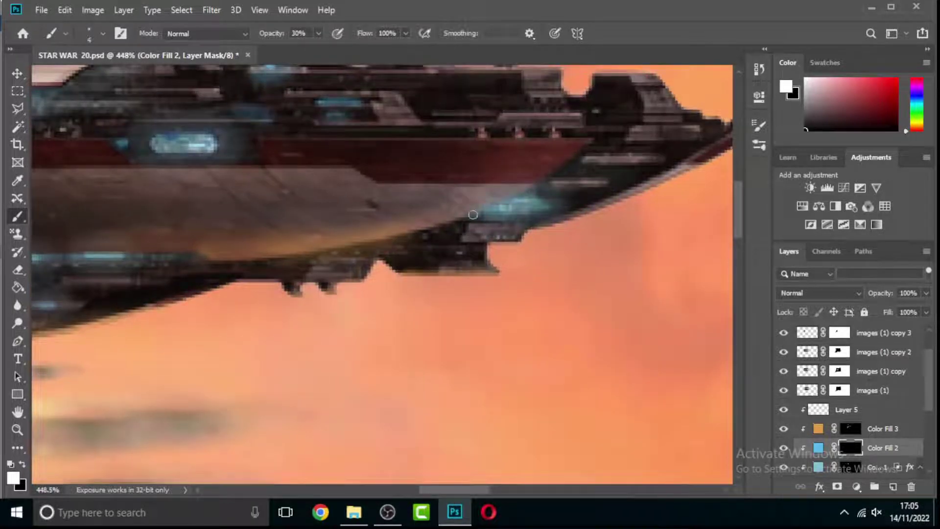
pyautogui.press('0')
pyautogui.press('8')
pyautogui.press(']')
pyautogui.press(']')
pyautogui.press(']')
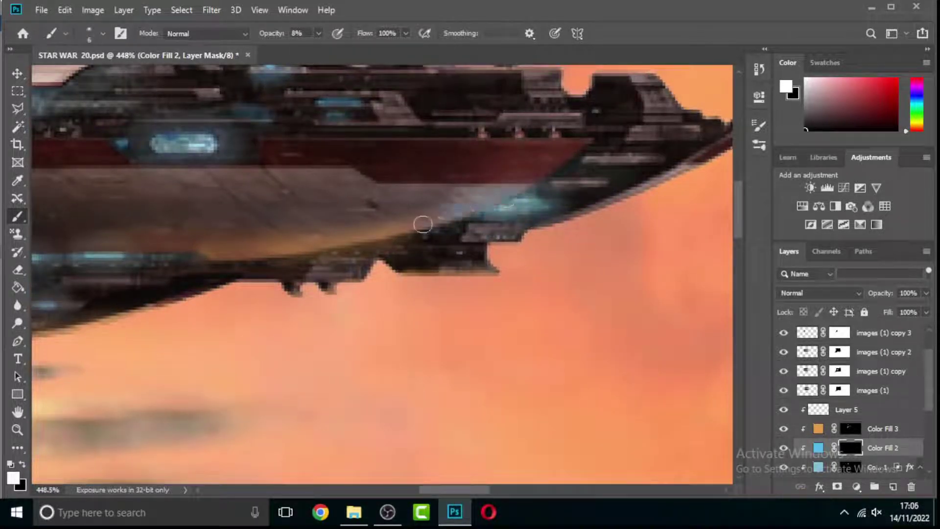
pyautogui.moveTo(399, 148)
pyautogui.mouseDown()
pyautogui.moveTo(566, 248)
pyautogui.moveTo(577, 199)
pyautogui.mouseUp()
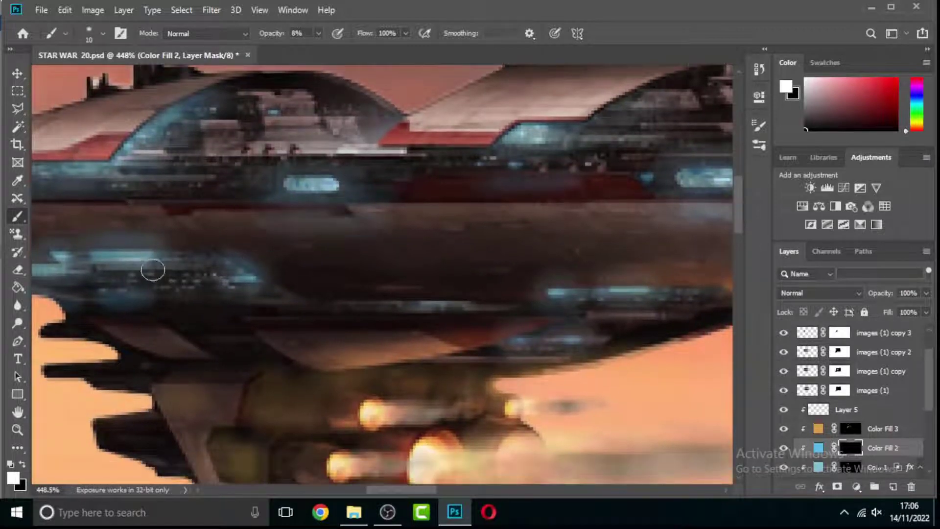
pyautogui.hscroll(-5, 151, 269)
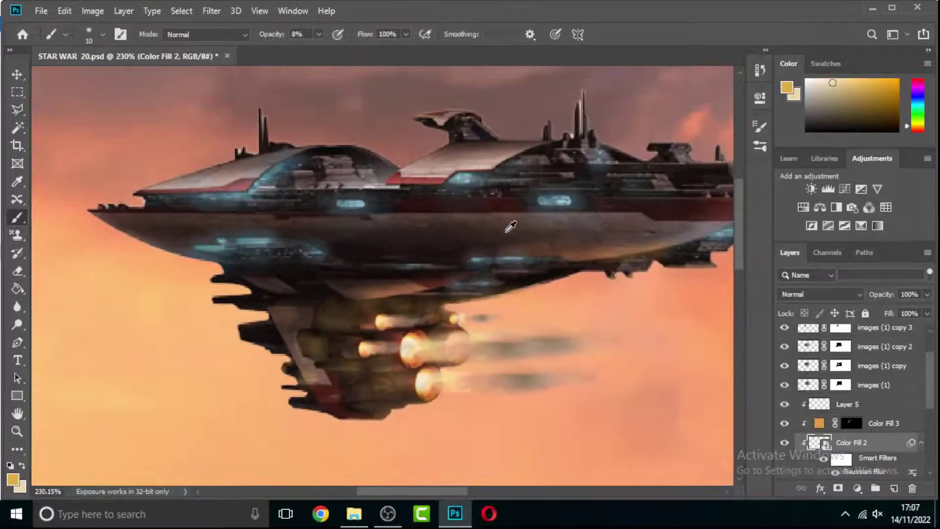
# Add an orange Solid Color fill sampled from the sky, placed above Color Fill 3.
pyautogui.scroll(2, 579, 205)
pyautogui.scroll(2, 475, 256)
pyautogui.click(858, 488)
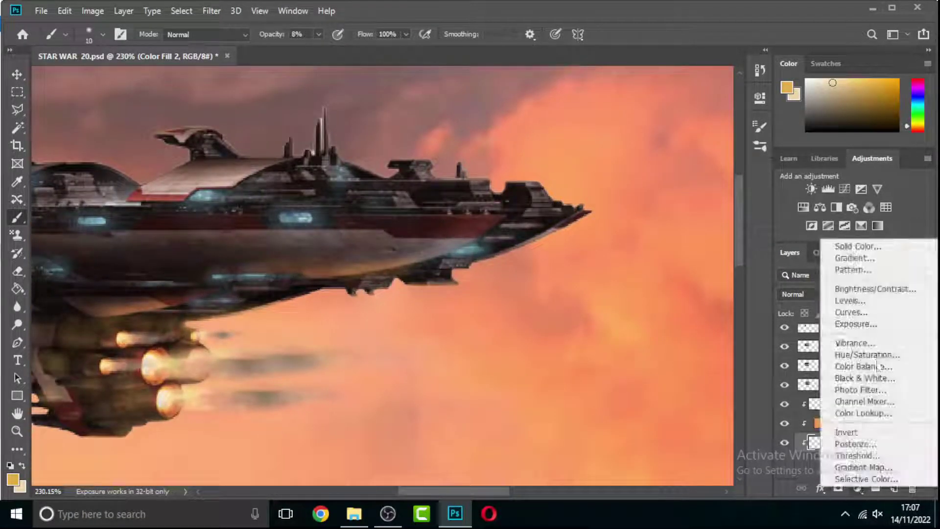
pyautogui.click(836, 241)
pyautogui.click(666, 160)
pyautogui.press('Return')
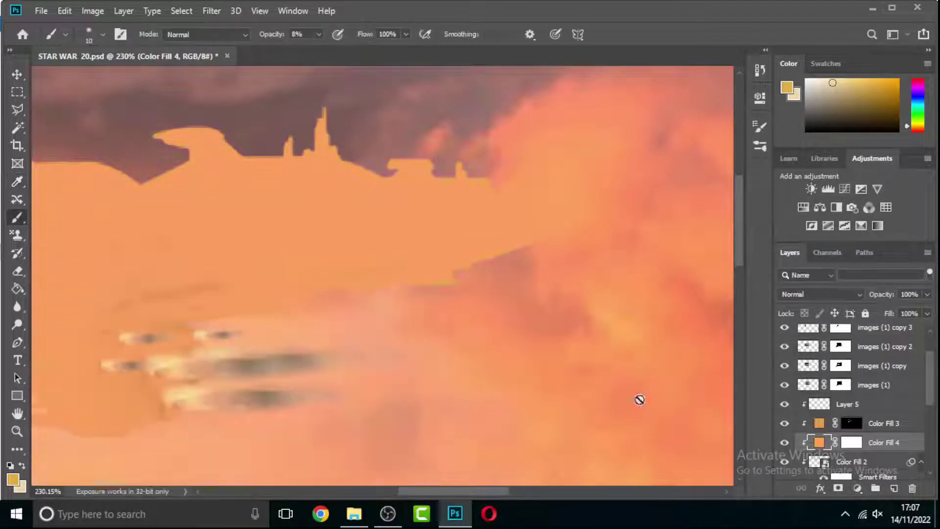
pyautogui.moveTo(851, 442); pyautogui.dragTo(852, 424)
# Set the orange fill's Blend If Underlying slider so darker areas show through.
pyautogui.doubleClick(901, 424)
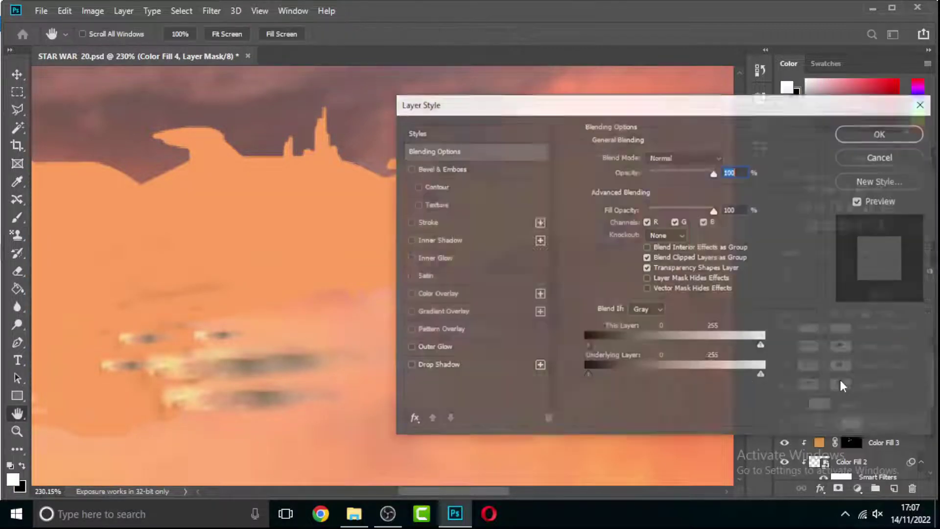
pyautogui.moveTo(588, 375); pyautogui.dragTo(674, 376)
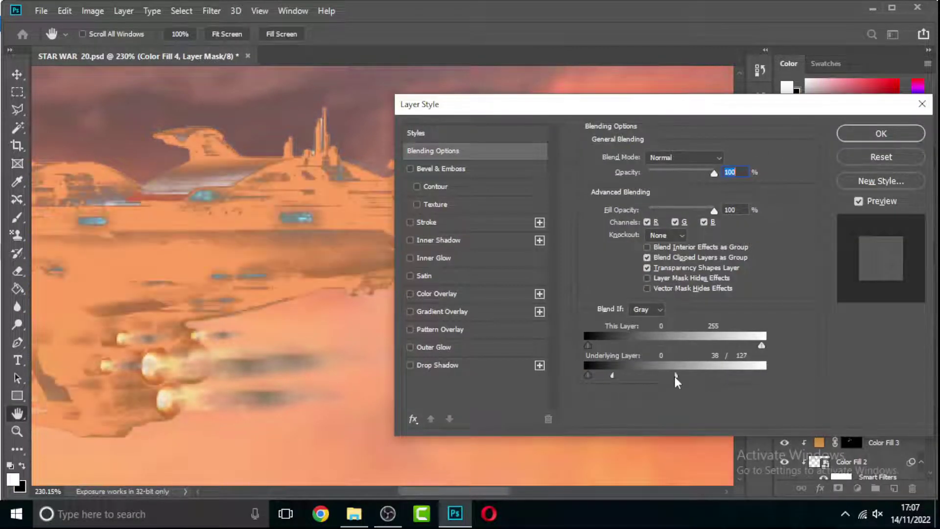
pyautogui.click(881, 134)
# Invert the orange fill's mask, set a white brush at 42%, and fit the image on screen.
pyautogui.press('b')
pyautogui.hotkey('ctrl', 'i')
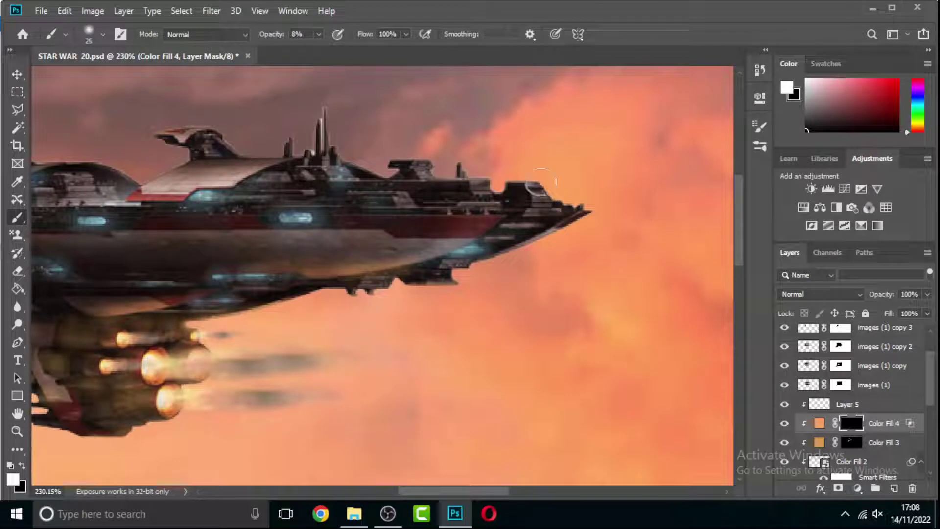
pyautogui.press('x')
pyautogui.write('87')
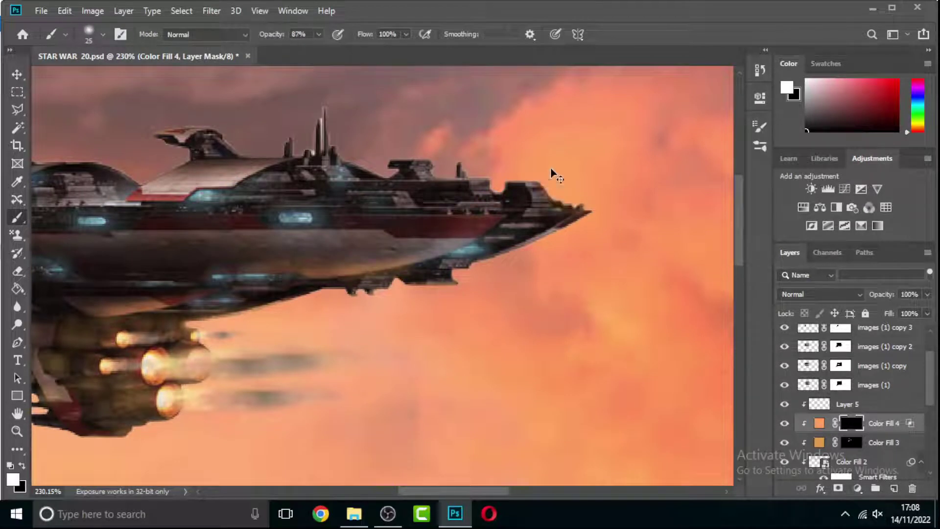
pyautogui.press('4')
pyautogui.press('2')
pyautogui.press('x')
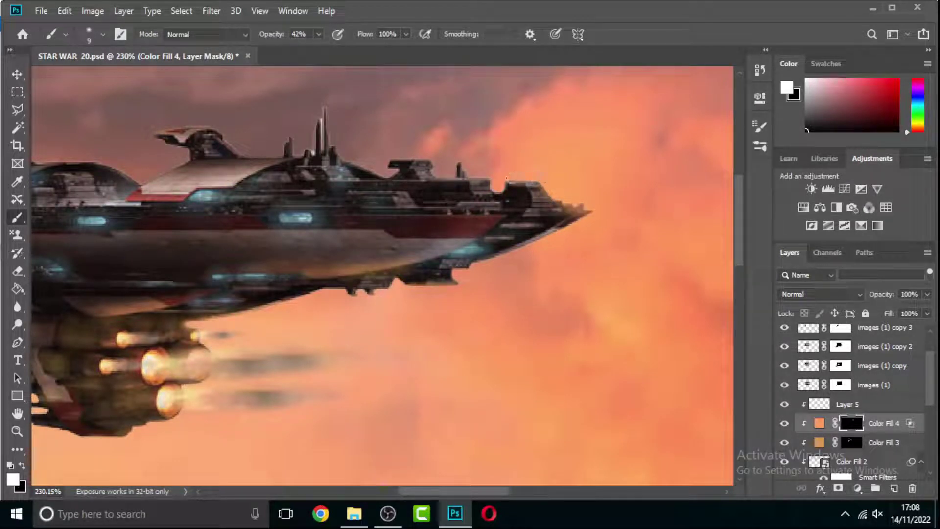
pyautogui.hotkey('ctrl', '0')
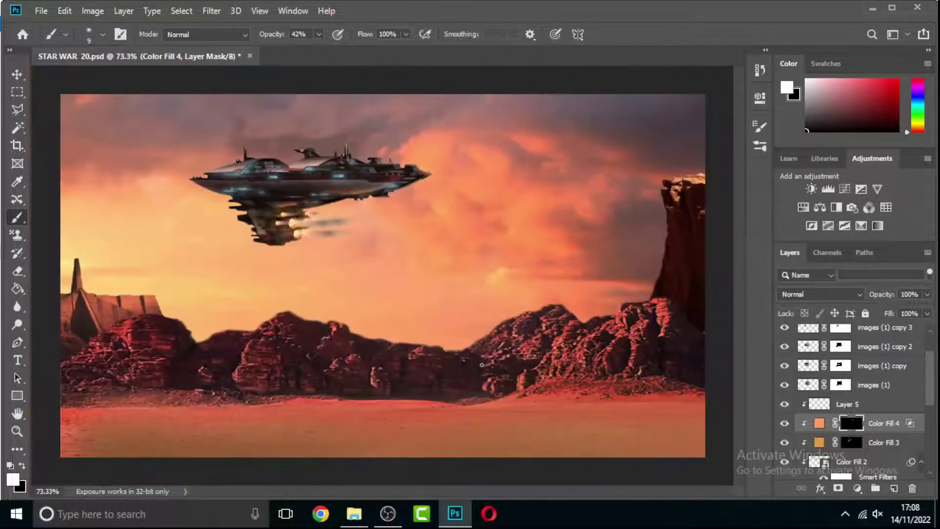
# Add a clipped Photo Filter and a Color Balance adjustment, nudging midtones toward magenta-yellow.
pyautogui.click(857, 488)
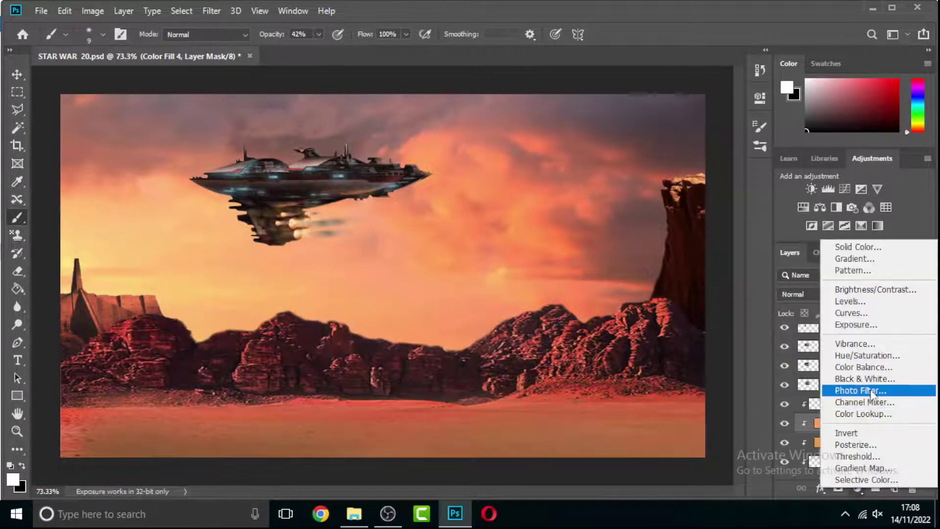
pyautogui.click(854, 388)
pyautogui.click(644, 192)
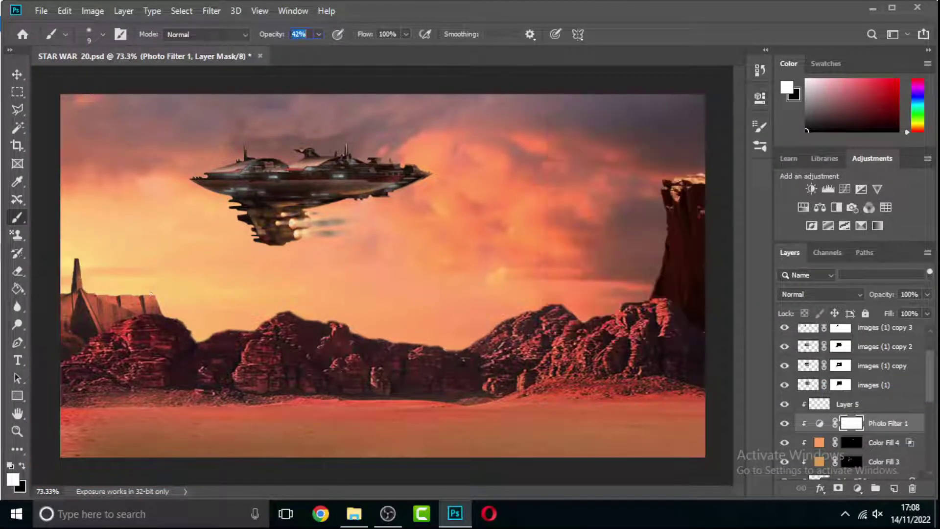
pyautogui.scroll(2, 225, 245)
pyautogui.click(856, 488)
pyautogui.click(862, 368)
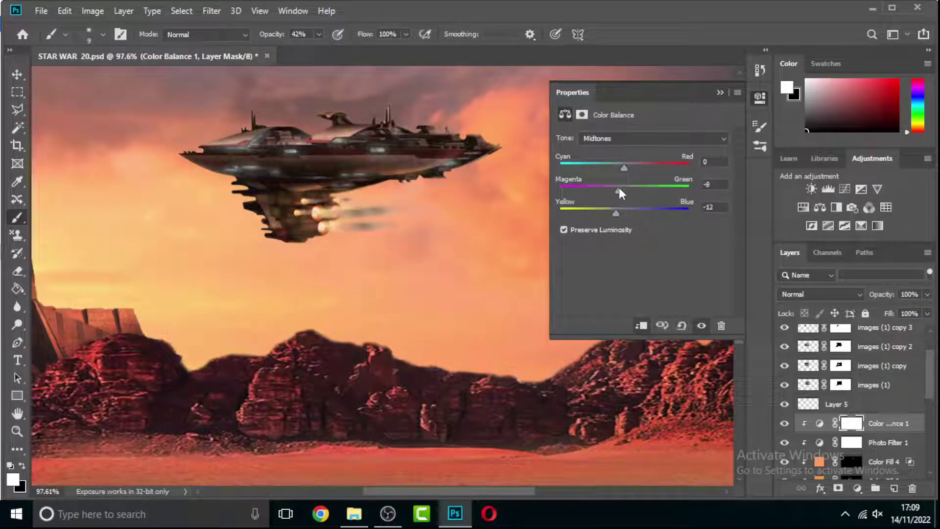
pyautogui.click(720, 92)
pyautogui.scroll(-3, 857, 392)
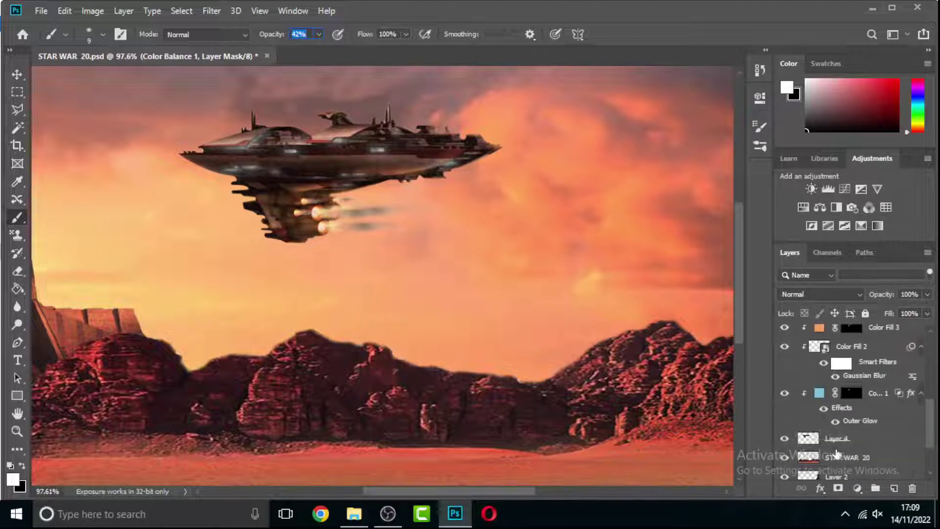
# Lower Layer 4's opacity to about 92%.
pyautogui.click(837, 438)
pyautogui.click(926, 293)
pyautogui.moveTo(926, 310); pyautogui.dragTo(923, 313)
pyautogui.scroll(-1, 368, 323)
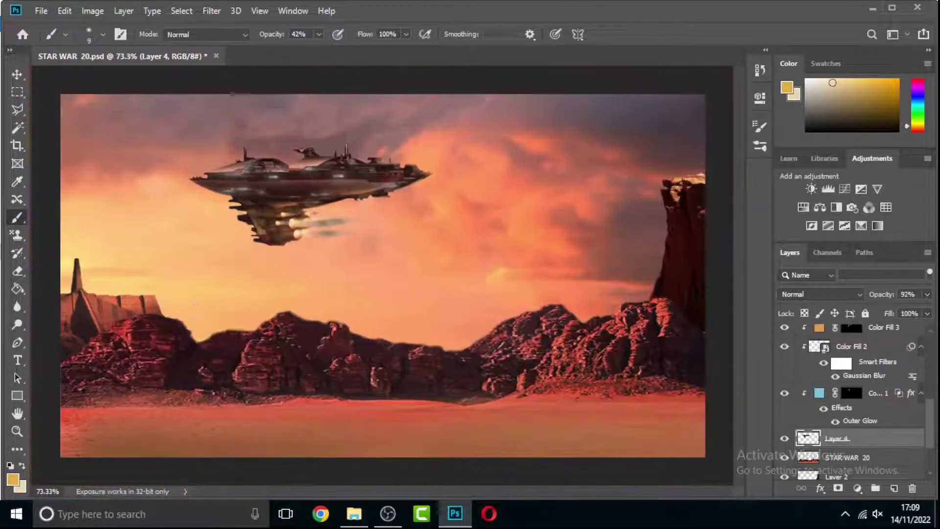
# Move the Death Star to the upper-right sky, enlarge it, and fade it to about 30% opacity.
pyautogui.click(842, 300)
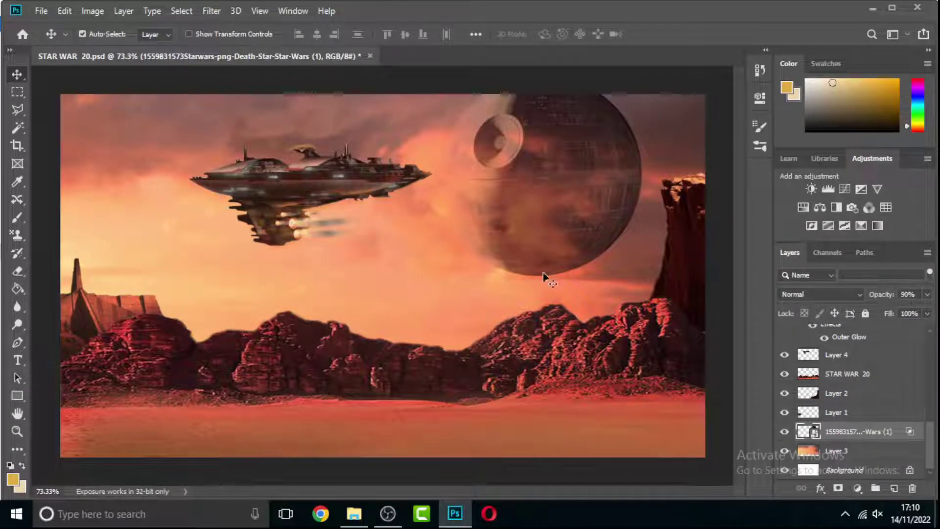
pyautogui.moveTo(561, 165)
pyautogui.mouseDown()
pyautogui.moveTo(623, 140)
pyautogui.moveTo(639, 176)
pyautogui.mouseUp()
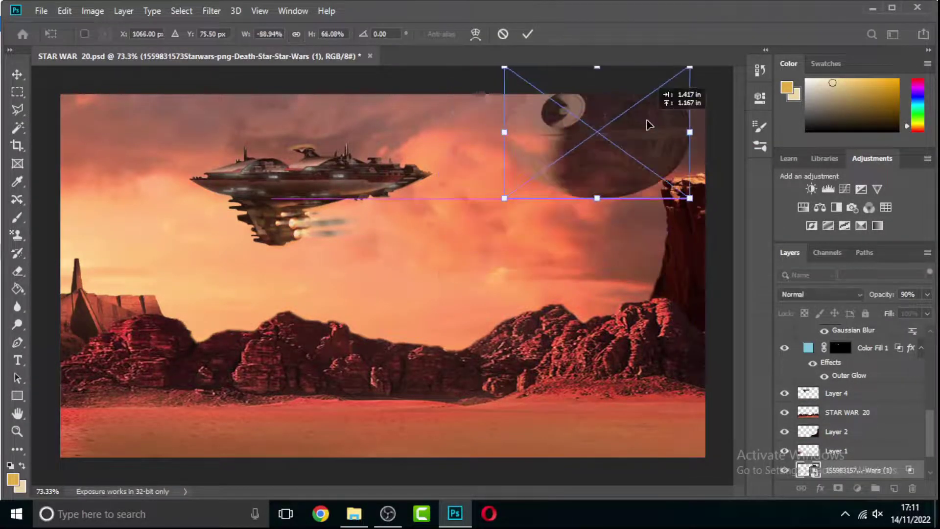
pyautogui.hotkey('ctrl', 't')
pyautogui.moveTo(685, 207); pyautogui.dragTo(719, 252)
pyautogui.moveTo(927, 295); pyautogui.dragTo(882, 312)
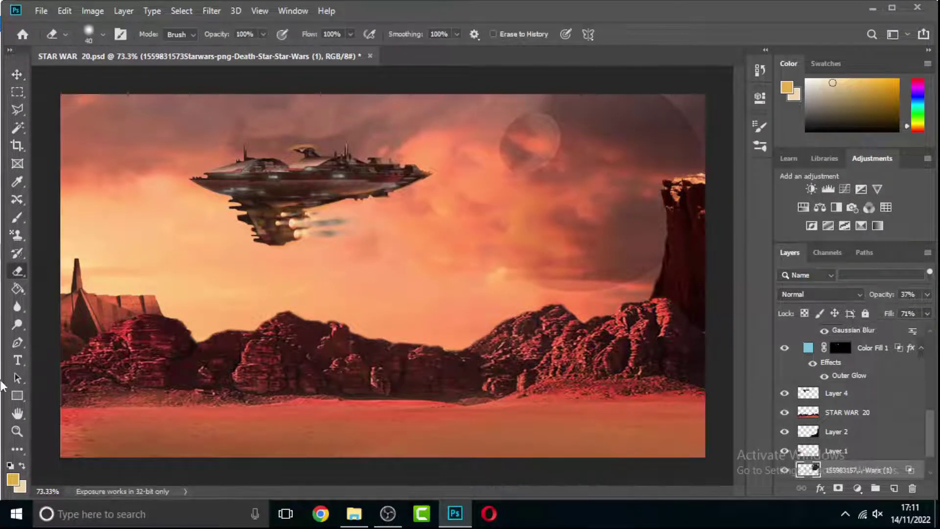
pyautogui.press('o')
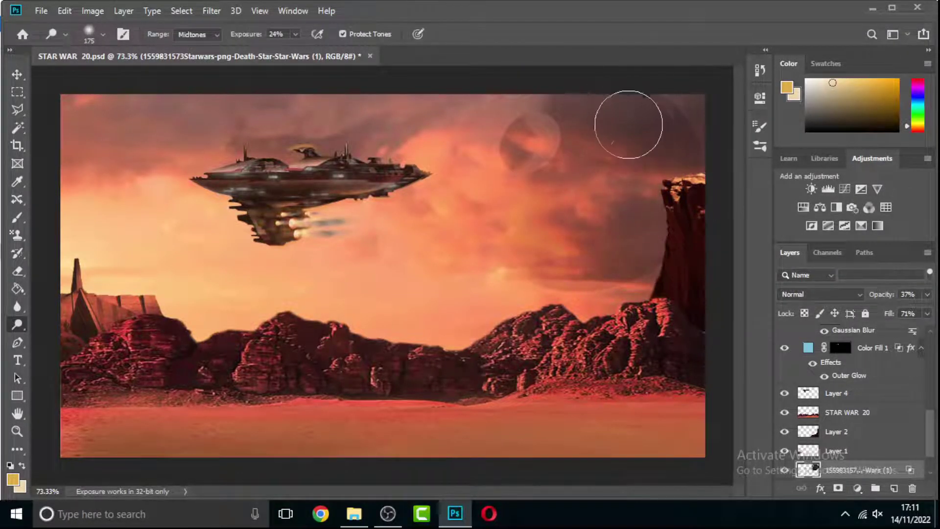
# Adjust the Death Star's Blend If sliders so the underlying orange sky shows through.
pyautogui.click(820, 488)
pyautogui.click(838, 355)
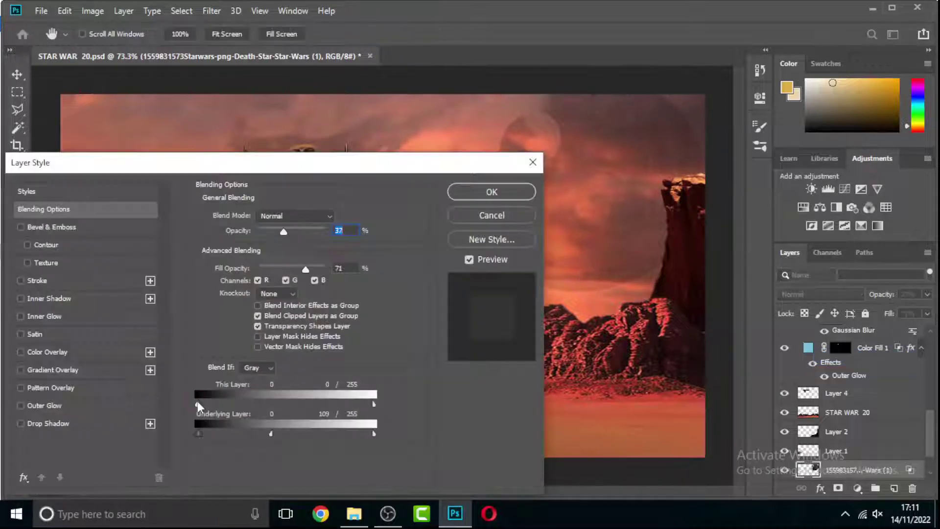
pyautogui.moveTo(209, 404); pyautogui.dragTo(198, 404)
pyautogui.moveTo(261, 404); pyautogui.dragTo(370, 405)
pyautogui.moveTo(244, 162); pyautogui.dragTo(64, 157)
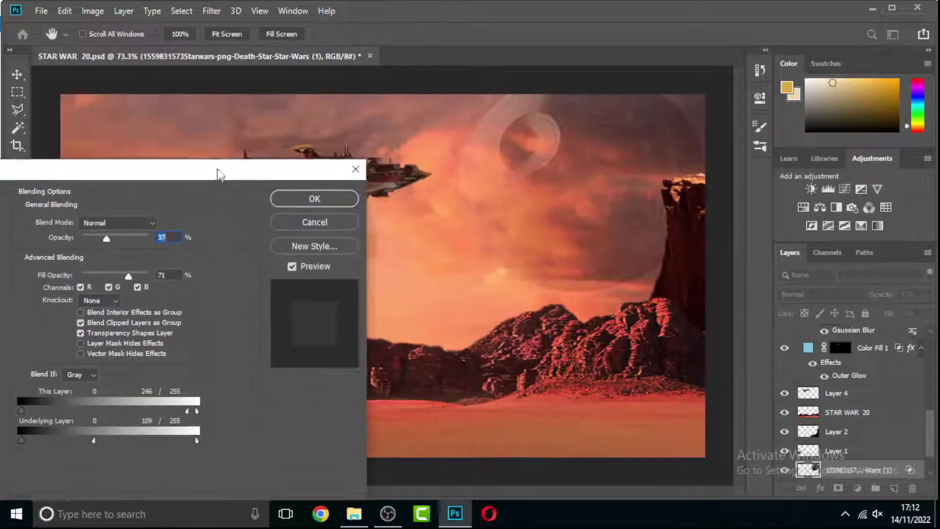
pyautogui.moveTo(90, 428); pyautogui.dragTo(120, 430)
pyautogui.moveTo(21, 432); pyautogui.dragTo(163, 433)
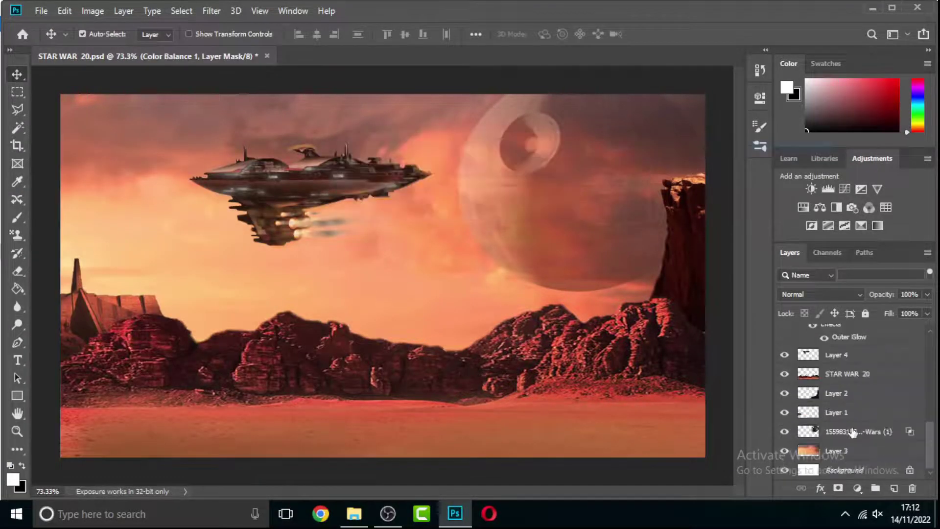
# Shift the Death Star further right and paint black on its mask to fade it.
pyautogui.click(857, 432)
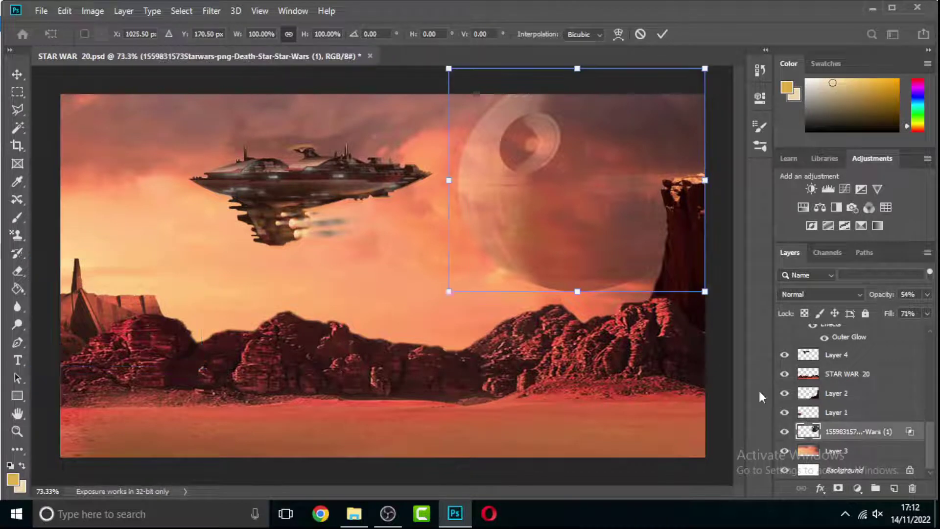
pyautogui.moveTo(448, 294)
pyautogui.mouseDown()
pyautogui.moveTo(601, 269)
pyautogui.moveTo(518, 228)
pyautogui.mouseUp()
pyautogui.press('Return')
pyautogui.click(838, 488)
pyautogui.press('b')
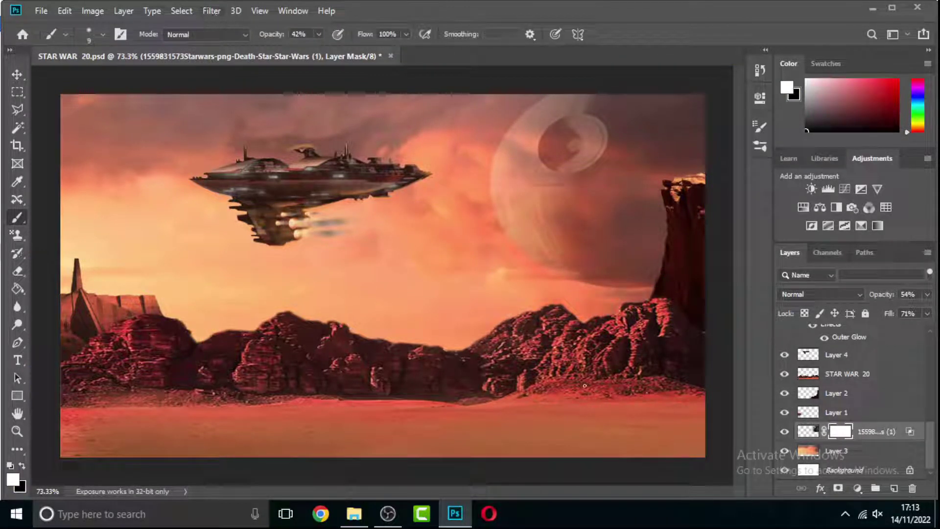
pyautogui.press('x')
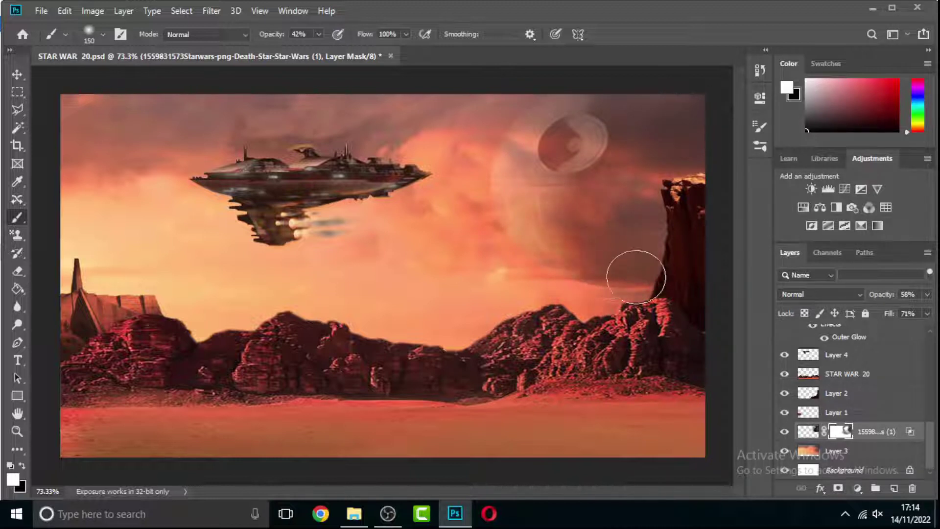
# Pick the Death Star from the canvas and move it further toward the upper right.
pyautogui.press('v')
pyautogui.rightClick(537, 189)
pyautogui.click(543, 196)
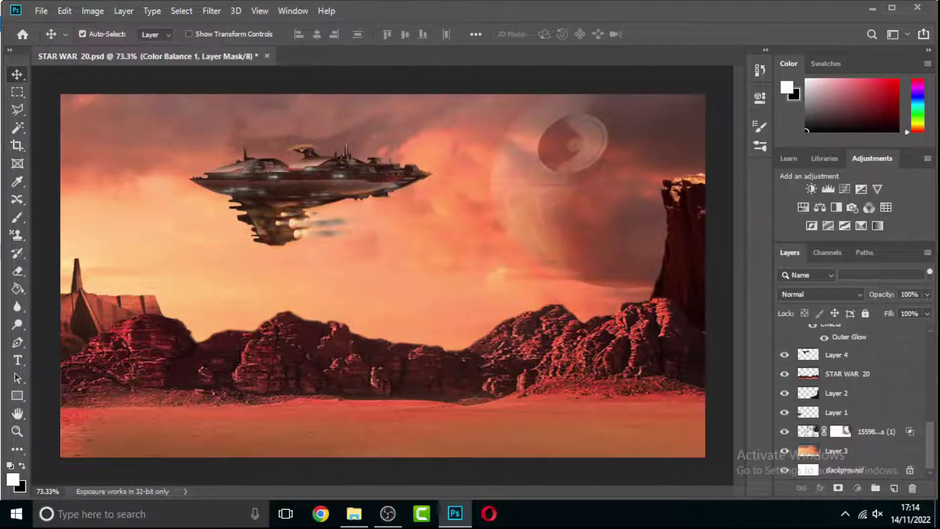
pyautogui.hotkey('ctrl', 'm')
pyautogui.press('Return')
pyautogui.moveTo(613, 219); pyautogui.dragTo(621, 192)
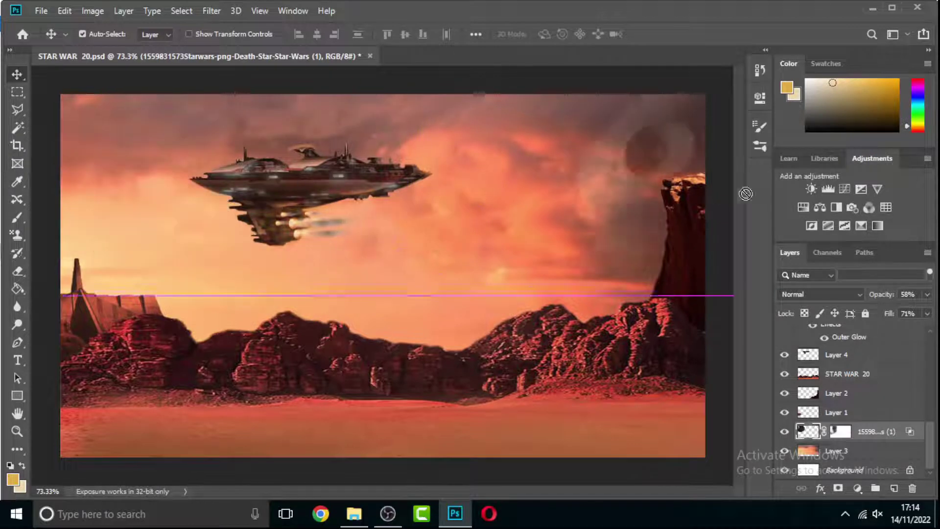
# Flip the speeder horizontally, shrink it, and move it down to the left.
pyautogui.press('b')
pyautogui.hotkey('ctrl', '\\')
pyautogui.press('d')
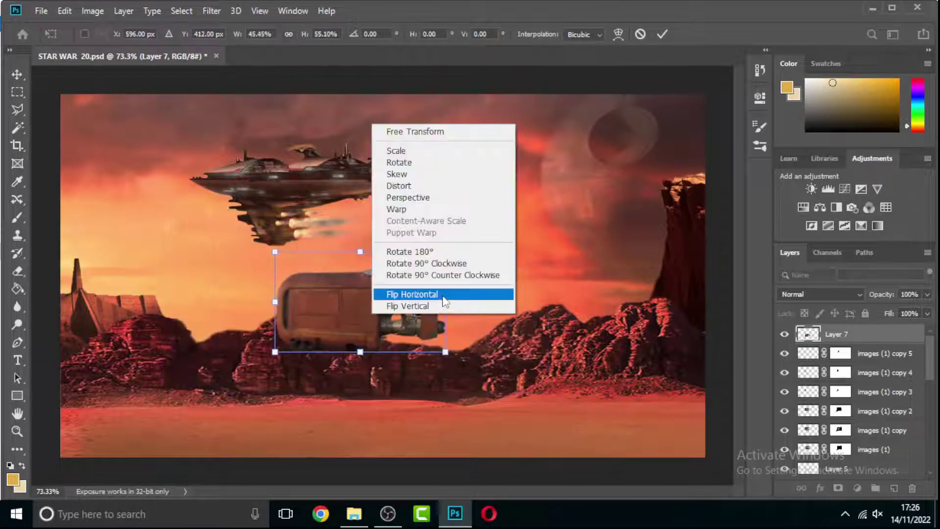
pyautogui.click(413, 294)
pyautogui.moveTo(314, 330); pyautogui.dragTo(343, 375)
pyautogui.moveTo(417, 395); pyautogui.dragTo(399, 378)
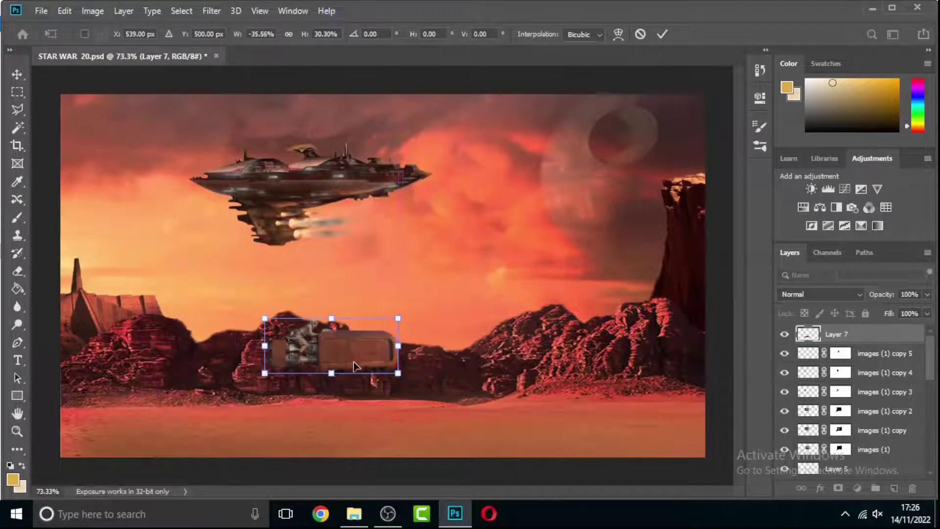
pyautogui.press('Return')
# Place the speeder on the rocks, shrink it to about 72%, and start a Curves adjustment.
pyautogui.moveTo(337, 318)
pyautogui.mouseDown()
pyautogui.moveTo(341, 354)
pyautogui.moveTo(300, 371)
pyautogui.mouseUp()
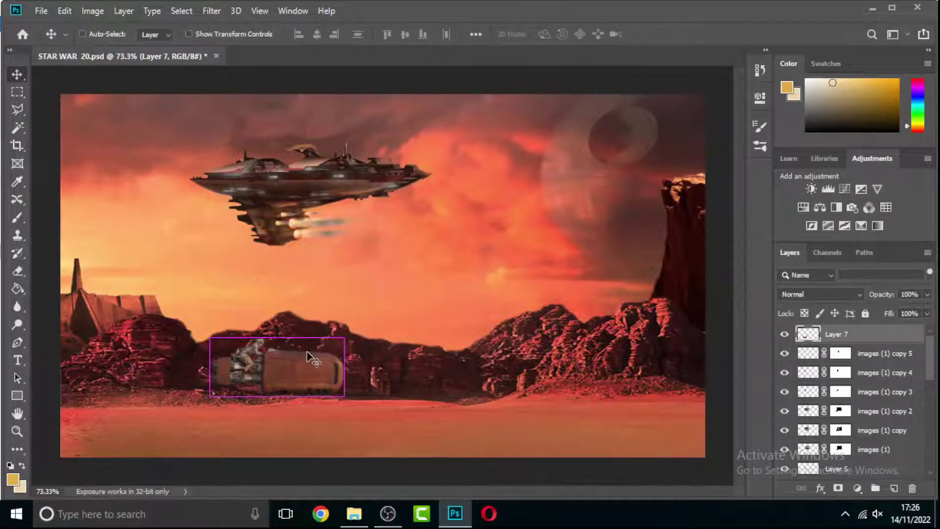
pyautogui.hotkey('ctrl', 't')
pyautogui.moveTo(346, 399); pyautogui.dragTo(326, 387)
pyautogui.press('Return')
pyautogui.scroll(3, 298, 402)
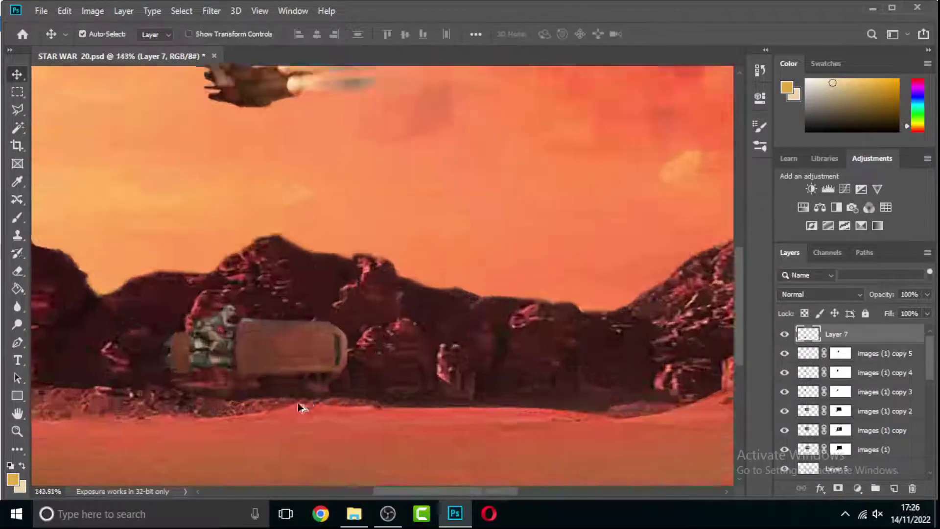
pyautogui.scroll(2, 297, 402)
pyautogui.scroll(2, 297, 402)
pyautogui.hotkey('ctrl', 'm')
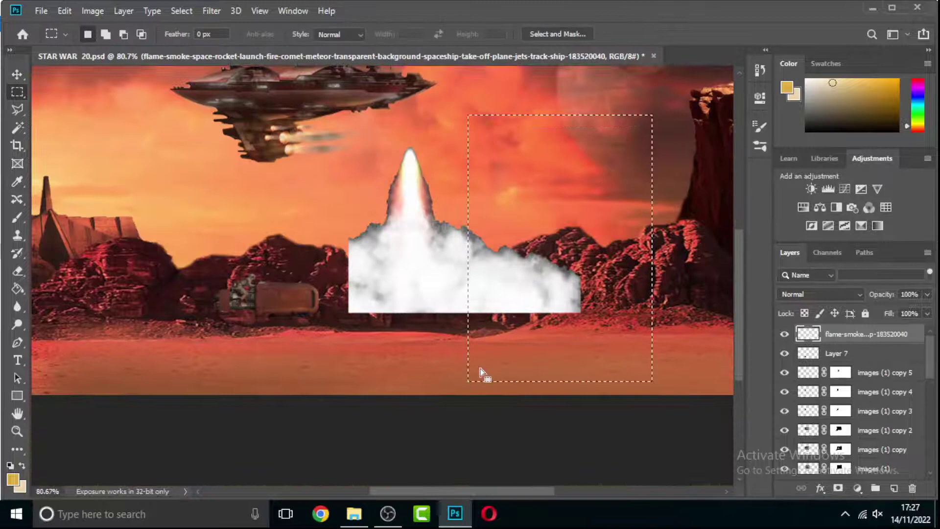
# Rotate the smoke image a quarter turn and move it behind the speeder.
pyautogui.press('Delete')
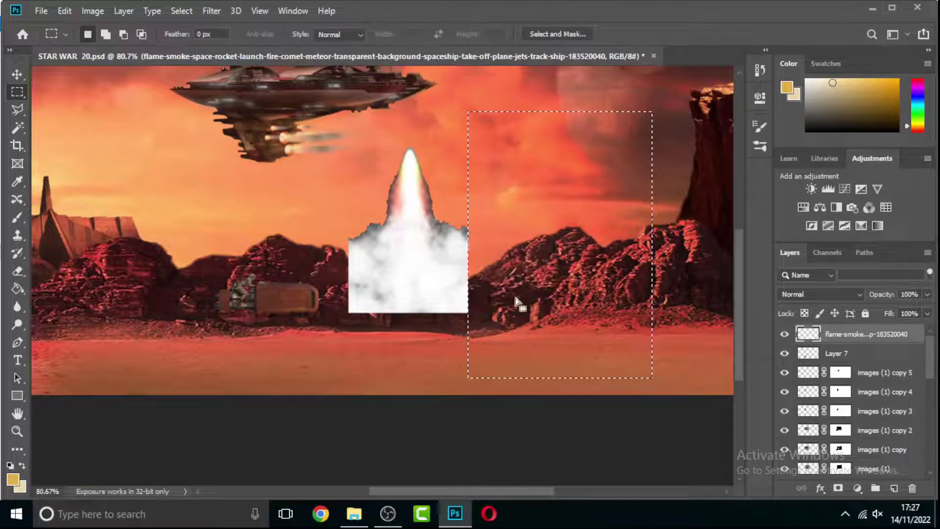
pyautogui.moveTo(239, 308); pyautogui.dragTo(621, 395)
pyautogui.press('v')
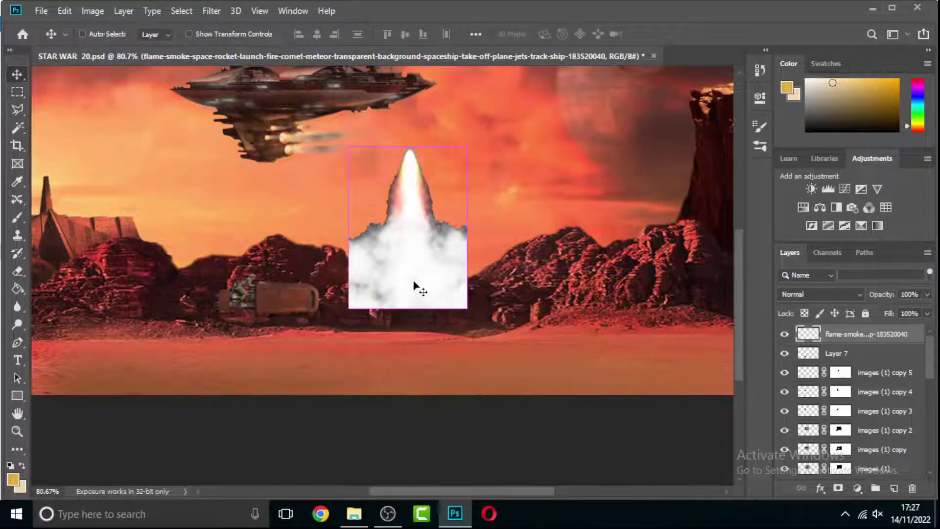
pyautogui.hotkey('ctrl', 't')
pyautogui.rightClick(414, 281)
pyautogui.click(455, 422)
pyautogui.rightClick(414, 303)
pyautogui.click(455, 390)
pyautogui.moveTo(406, 274); pyautogui.dragTo(222, 365)
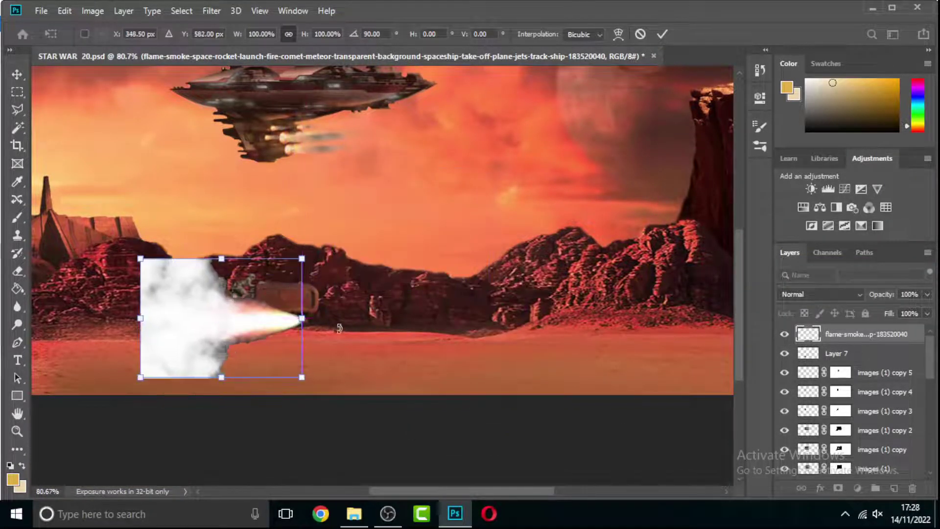
pyautogui.press('Return')
# Shrink the smoke plume to fit the speeder.
pyautogui.scroll(3, 256, 359)
pyautogui.hotkey('ctrl', 't')
pyautogui.moveTo(336, 390); pyautogui.dragTo(289, 330)
pyautogui.press('Return')
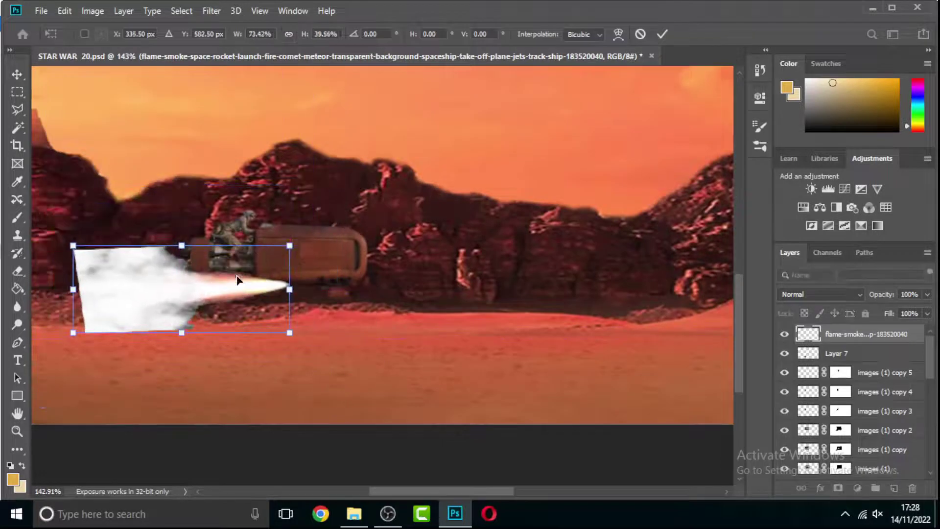
pyautogui.scroll(3, 311, 279)
# Mask the smoke layer, painting black to hide the billowing smoke and thin the plume.
pyautogui.click(843, 491)
pyautogui.press('b')
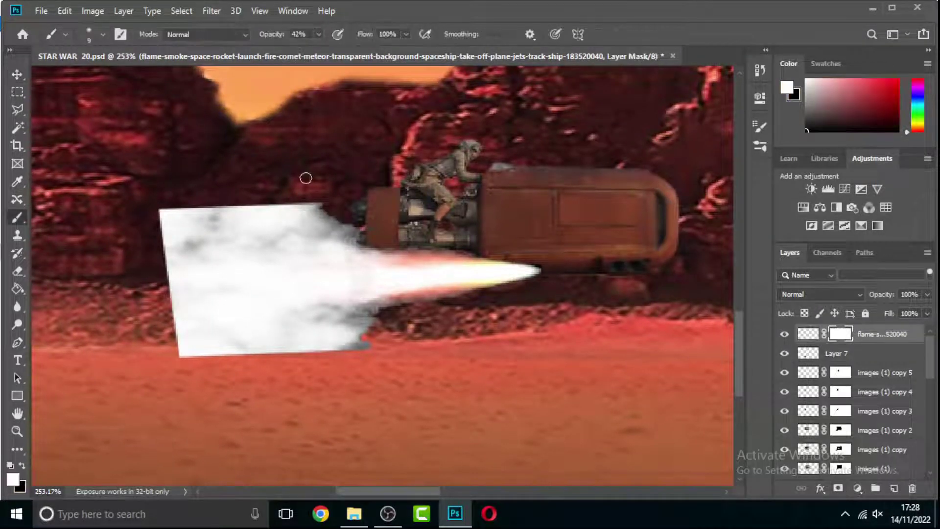
pyautogui.press('x')
pyautogui.moveTo(368, 233)
pyautogui.mouseDown()
pyautogui.moveTo(189, 231)
pyautogui.moveTo(441, 259)
pyautogui.mouseUp()
pyautogui.moveTo(153, 262)
pyautogui.mouseDown()
pyautogui.moveTo(186, 343)
pyautogui.moveTo(424, 321)
pyautogui.mouseUp()
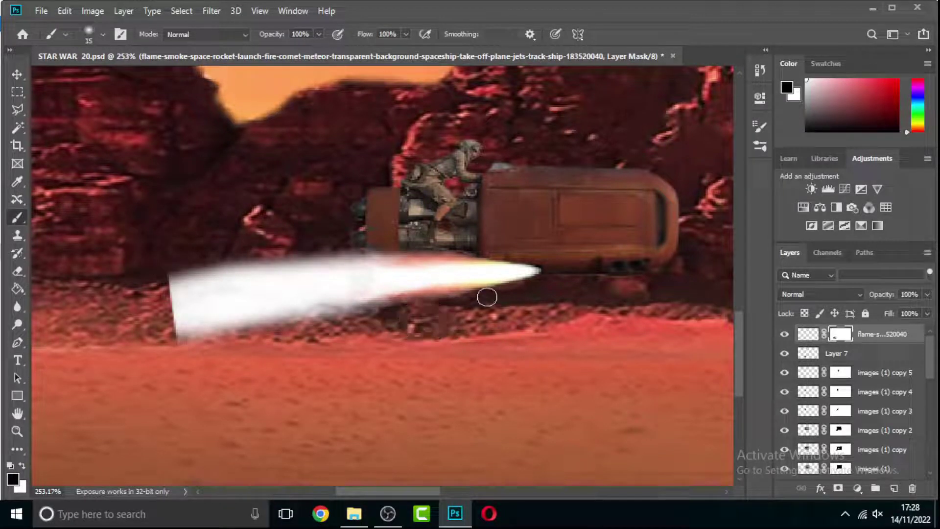
pyautogui.moveTo(487, 296); pyautogui.dragTo(208, 334)
pyautogui.moveTo(424, 302)
pyautogui.mouseDown()
pyautogui.moveTo(208, 301)
pyautogui.moveTo(397, 237)
pyautogui.mouseUp()
pyautogui.moveTo(471, 228); pyautogui.dragTo(379, 237)
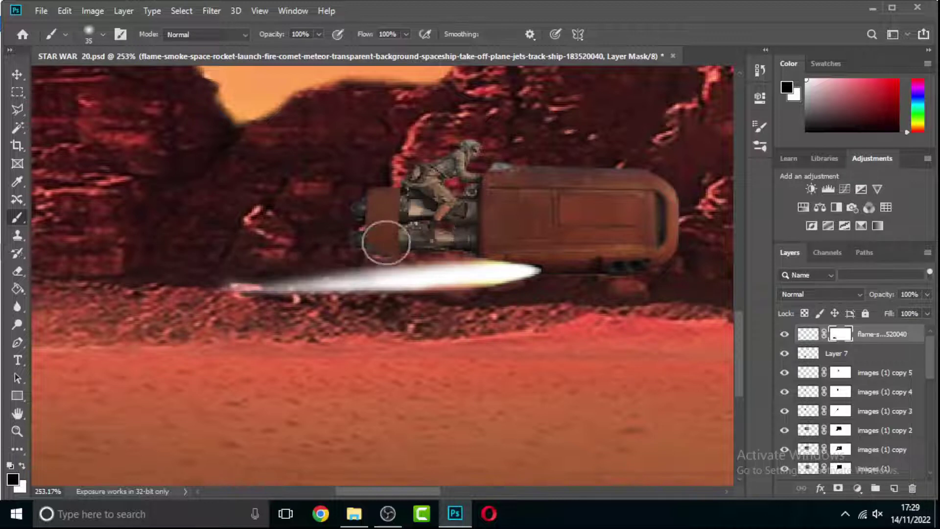
pyautogui.press('[')
pyautogui.press('[')
pyautogui.press('[')
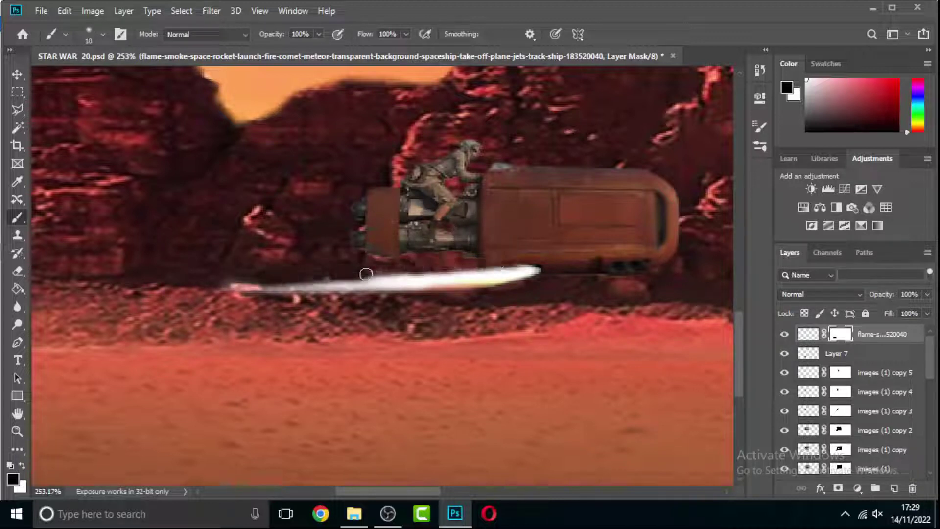
# Paint more of the smoke mask away, shortening the exhaust to a short stub.
pyautogui.scroll(3, 448, 271)
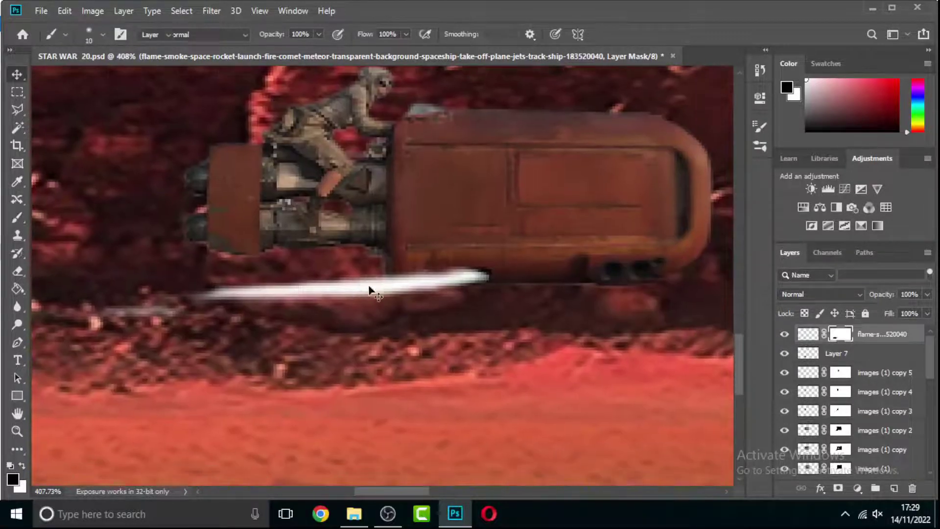
pyautogui.keyDown('alt'); pyautogui.click(399, 269); pyautogui.keyUp('alt')
pyautogui.scroll(-4, 116, 319)
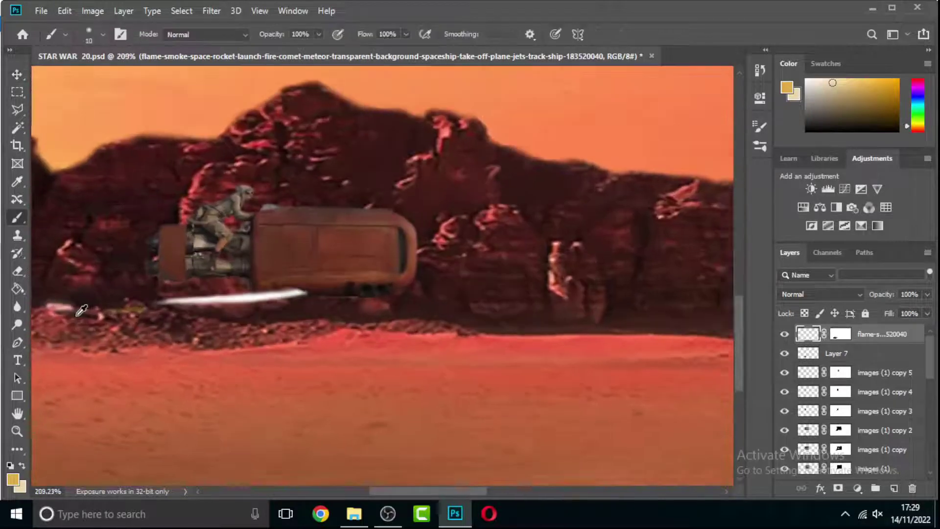
pyautogui.press(']')
pyautogui.press(']')
pyautogui.press(']')
pyautogui.scroll(4, 117, 326)
pyautogui.hotkey('ctrl', '\\')
pyautogui.press('d')
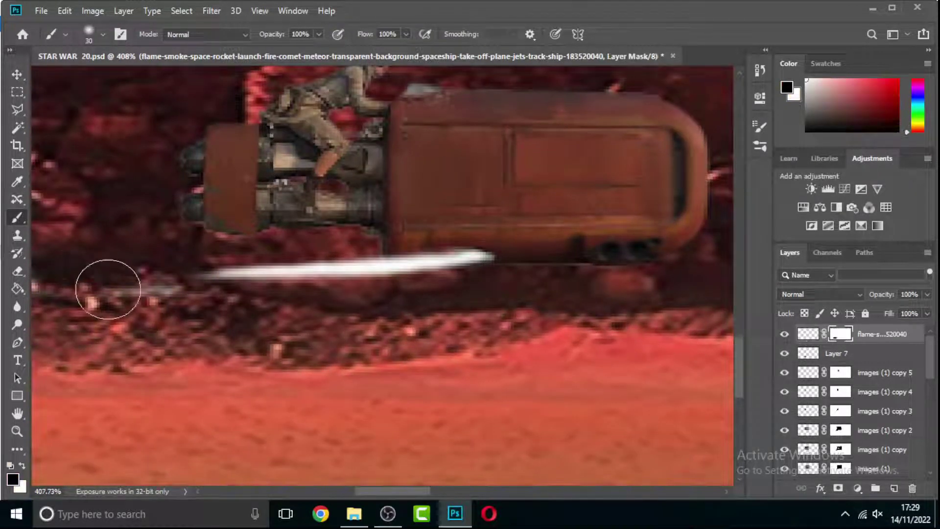
pyautogui.moveTo(176, 274)
pyautogui.mouseDown()
pyautogui.moveTo(283, 269)
pyautogui.moveTo(452, 306)
pyautogui.mouseUp()
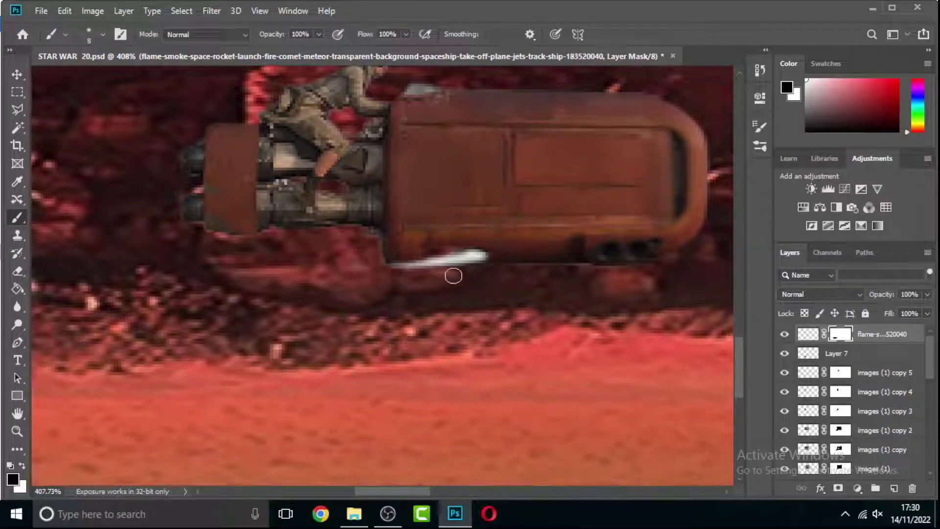
# Stretch the exhaust streak to the right and shift it left.
pyautogui.hotkey('ctrl', 't')
pyautogui.moveTo(496, 273); pyautogui.dragTo(611, 273)
pyautogui.moveTo(479, 294); pyautogui.dragTo(363, 294)
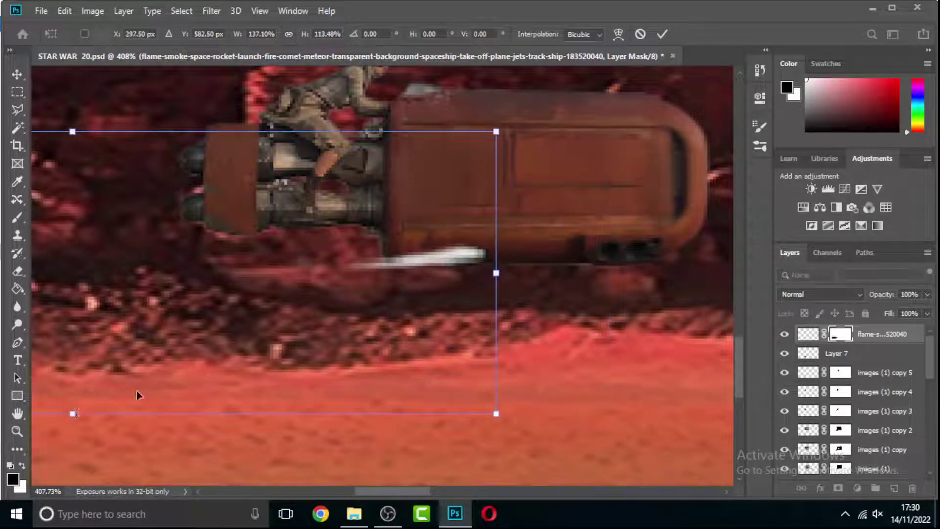
pyautogui.press('Return')
pyautogui.press('v')
pyautogui.scroll(-3, 165, 279)
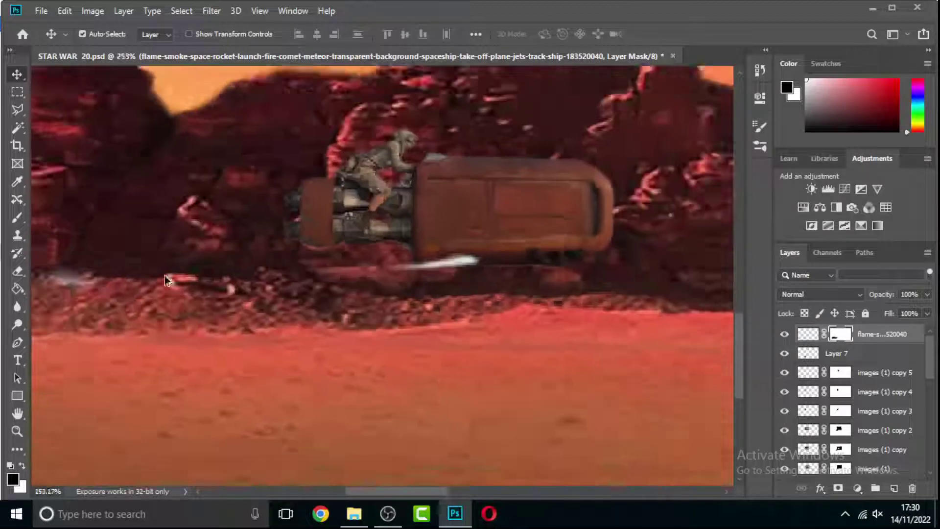
pyautogui.scroll(-2, 165, 276)
# Move the exhaust trail under the speeder and stretch it to fit beneath the engines.
pyautogui.press('b')
pyautogui.hotkey('ctrl', 't')
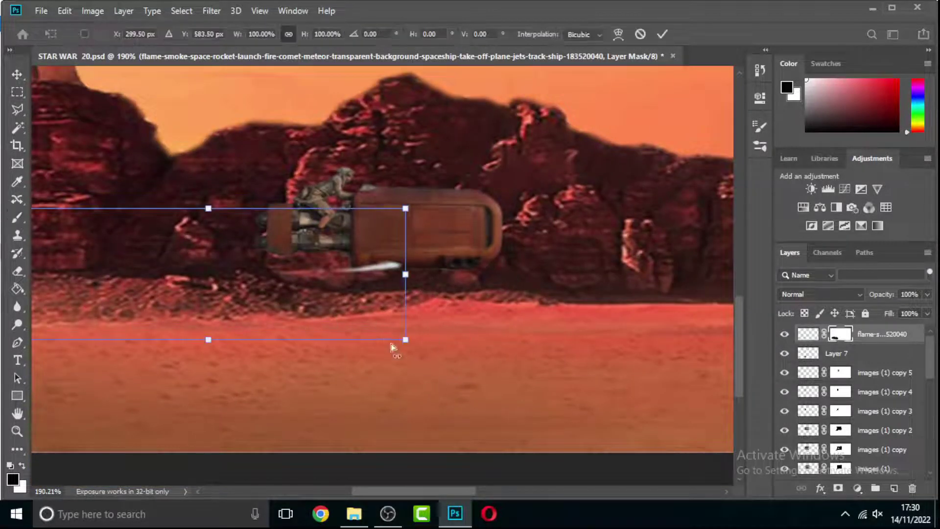
pyautogui.scroll(-2, 239, 308)
pyautogui.press('Return')
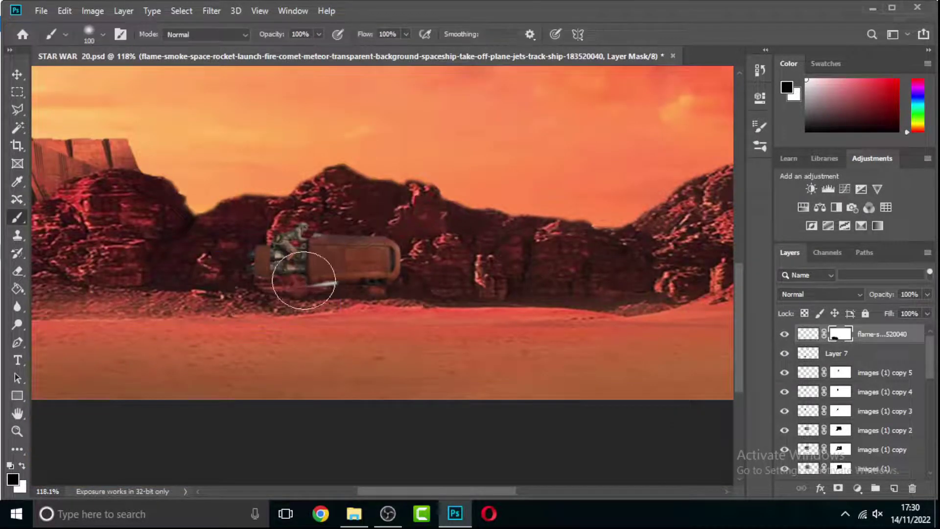
pyautogui.scroll(5, 304, 272)
pyautogui.press('v')
pyautogui.moveTo(319, 257); pyautogui.dragTo(322, 259)
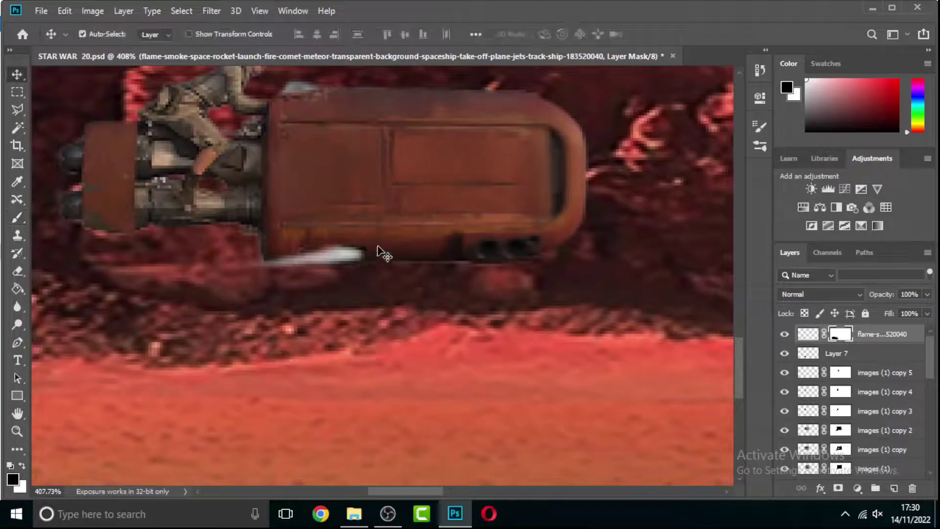
pyautogui.hotkey('ctrl', 't')
pyautogui.moveTo(373, 272); pyautogui.dragTo(732, 236)
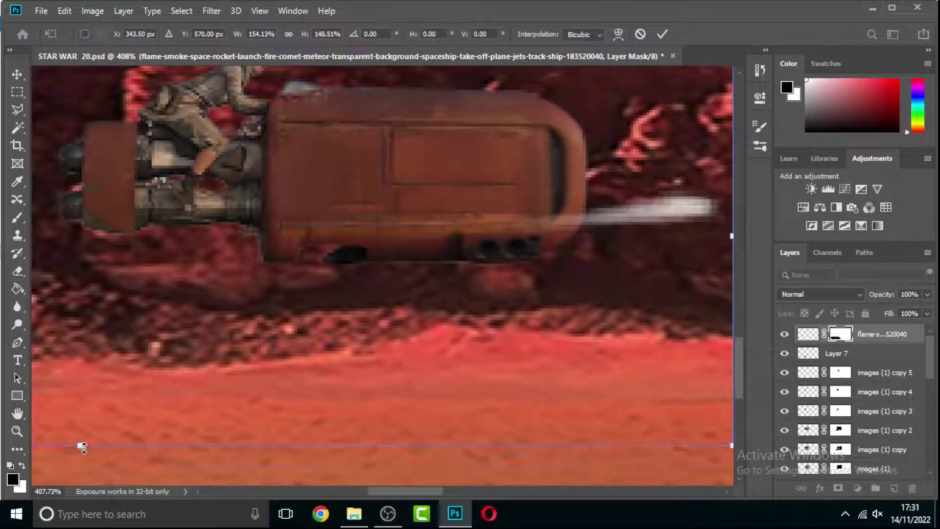
pyautogui.moveTo(83, 446); pyautogui.dragTo(93, 327)
pyautogui.press('Return')
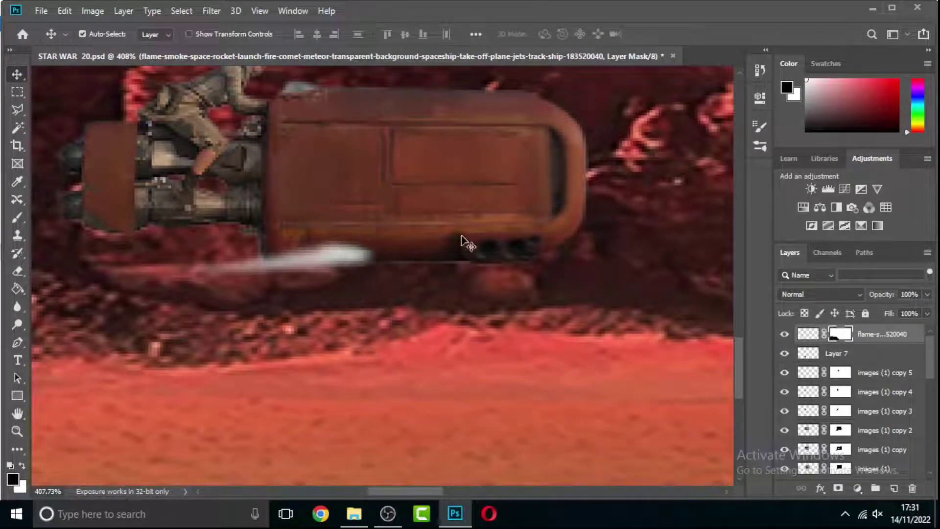
# Desaturate the exhaust image almost fully and darken its lightness to -31.
pyautogui.press('b')
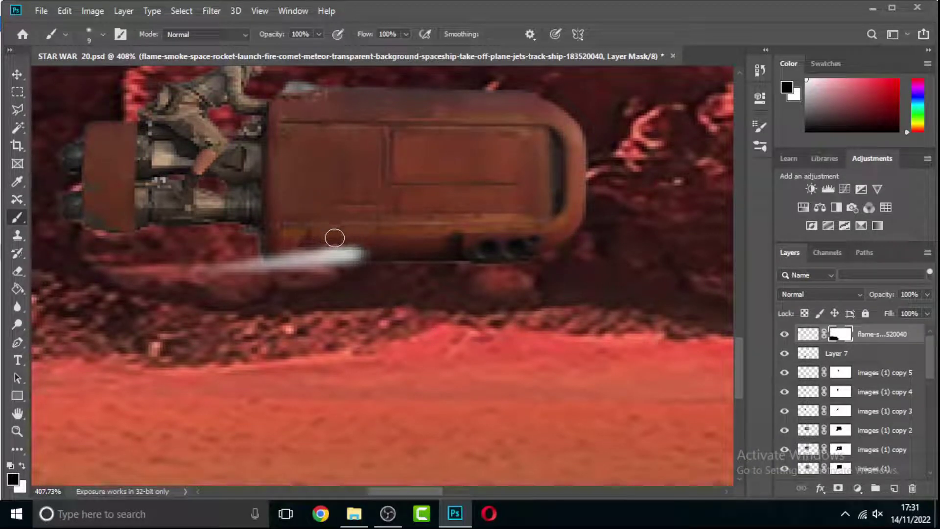
pyautogui.press('v')
pyautogui.click(808, 334)
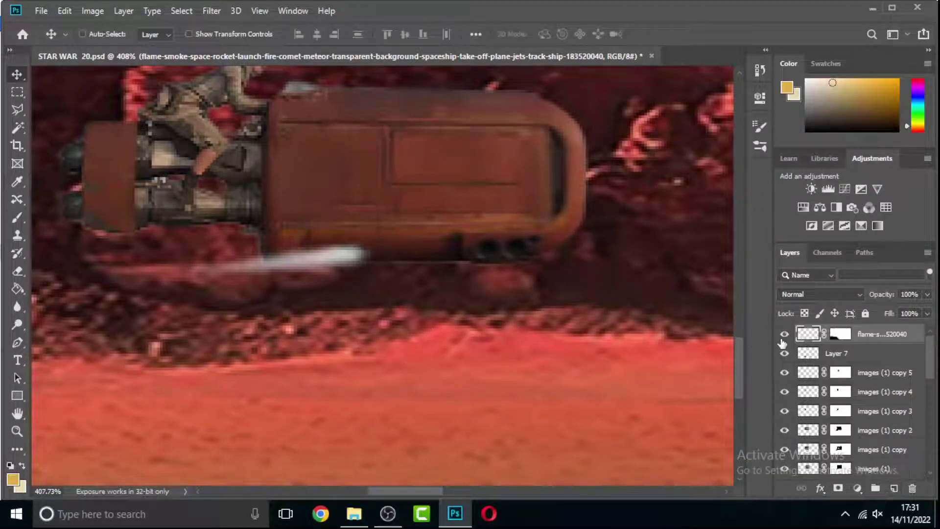
pyautogui.hotkey('ctrl', 'u')
pyautogui.moveTo(776, 271); pyautogui.dragTo(710, 271)
pyautogui.moveTo(708, 306)
pyautogui.mouseDown()
pyautogui.moveTo(688, 306)
pyautogui.moveTo(714, 306)
pyautogui.mouseUp()
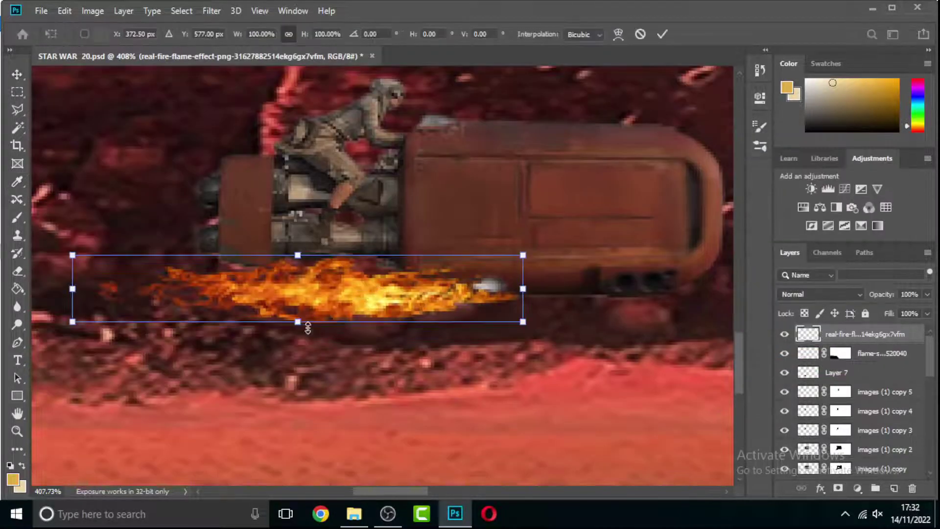
# Shrink the flame image, place it under the speeder's exhaust, and convert it to a Smart Object.
pyautogui.moveTo(523, 322); pyautogui.dragTo(409, 297)
pyautogui.moveTo(313, 286); pyautogui.dragTo(426, 289)
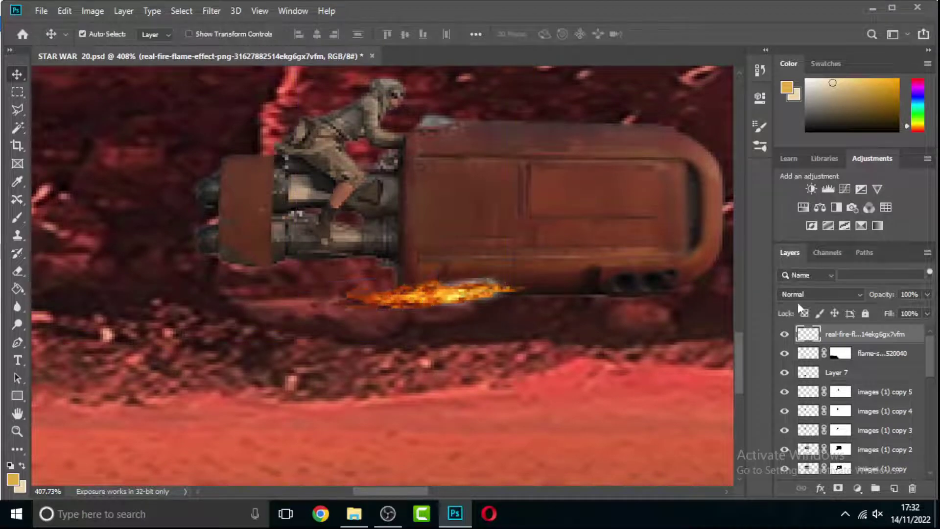
pyautogui.press('v')
pyautogui.rightClick(887, 336)
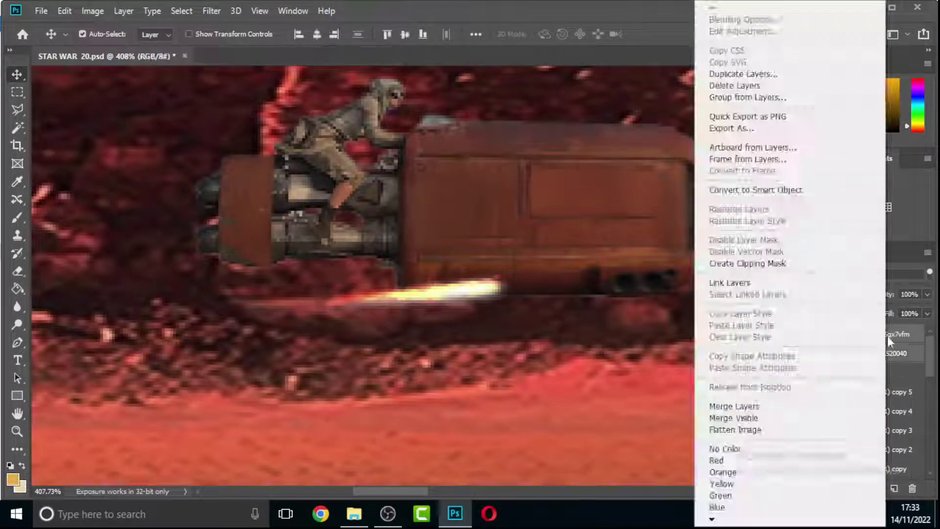
pyautogui.click(724, 214)
# Duplicate the flame and place the copy further right.
pyautogui.hotkey('ctrl', 'j')
pyautogui.moveTo(441, 289); pyautogui.dragTo(617, 289)
pyautogui.hotkey('ctrl', 't')
pyautogui.scroll(-2, 629, 313)
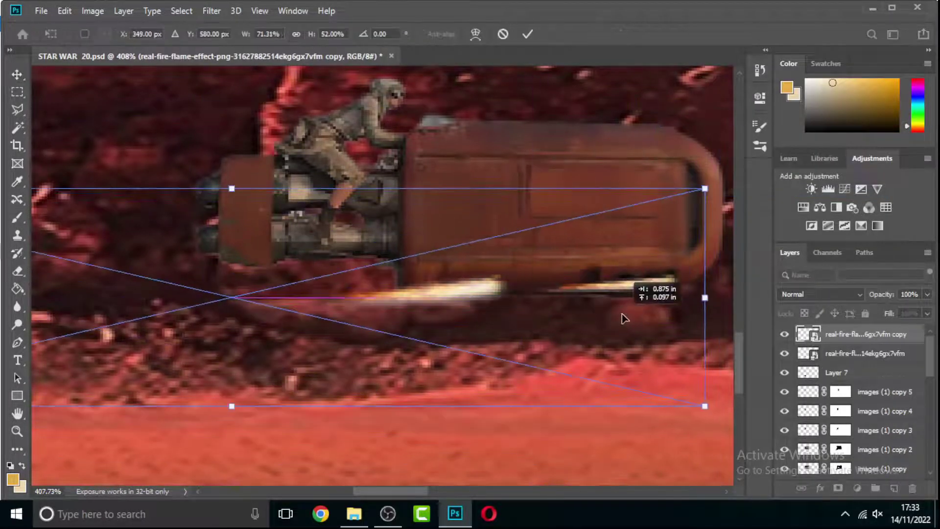
pyautogui.press('Return')
# Rasterize the flame copy and shrink it to fit under the speeder.
pyautogui.click(617, 296)
pyautogui.press('Return')
pyautogui.hotkey('ctrl', 't')
pyautogui.moveTo(444, 312); pyautogui.dragTo(598, 294)
pyautogui.press('Return')
# Duplicate the flame copy again, nudge the original flame down, and add a mask to it.
pyautogui.press('e')
pyautogui.scroll(2, 628, 290)
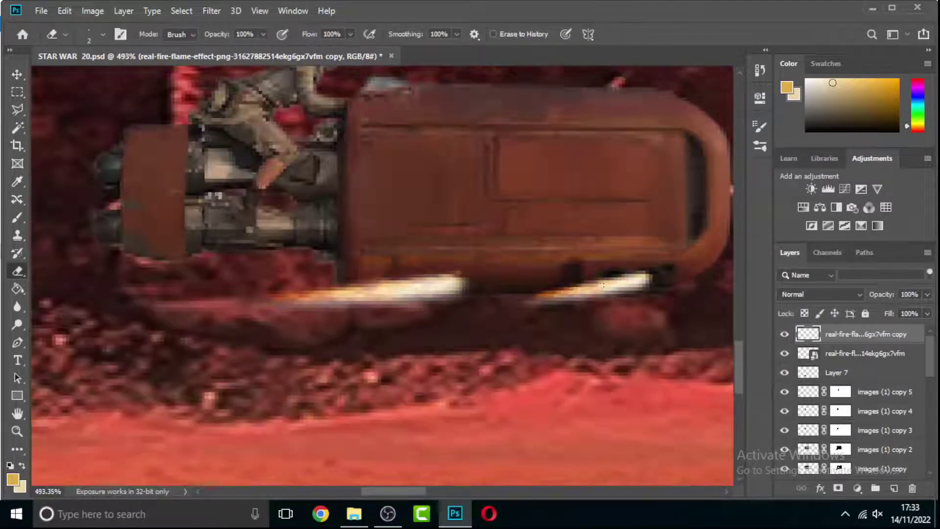
pyautogui.press('v')
pyautogui.hotkey('ctrl', 'j')
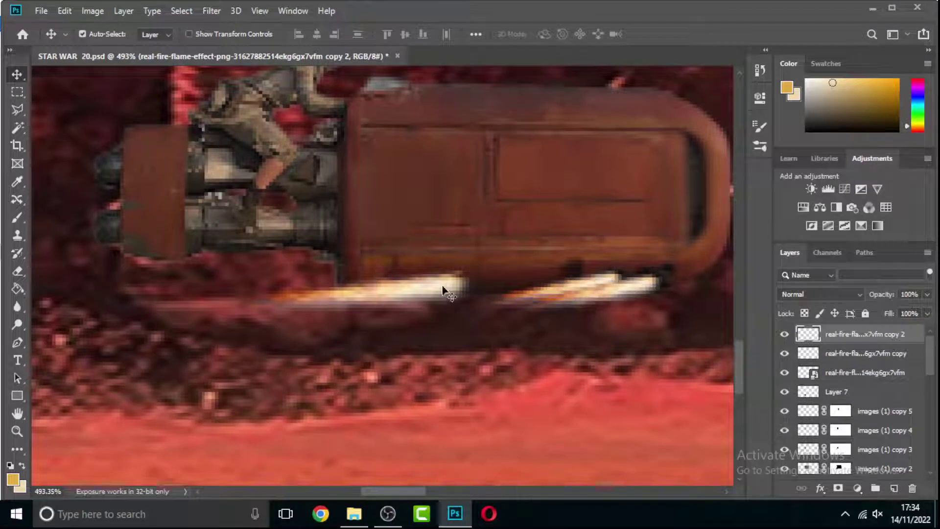
pyautogui.click(445, 287)
pyautogui.moveTo(445, 300); pyautogui.dragTo(445, 303)
pyautogui.click(838, 488)
pyautogui.press('b')
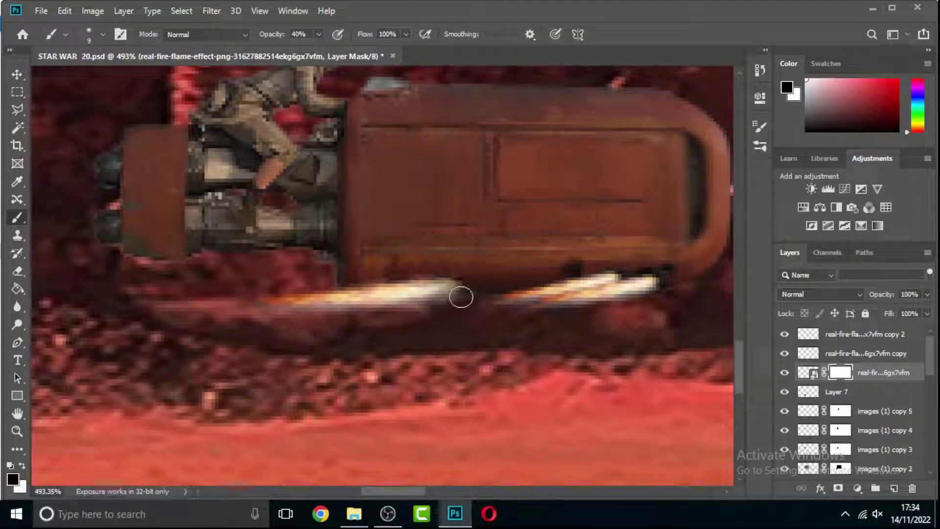
# Add an orange Solid Color fill layer clipped to the speeder's Layer 7.
pyautogui.press('v')
pyautogui.click(837, 392)
pyautogui.click(857, 488)
pyautogui.click(842, 246)
pyautogui.click(196, 297)
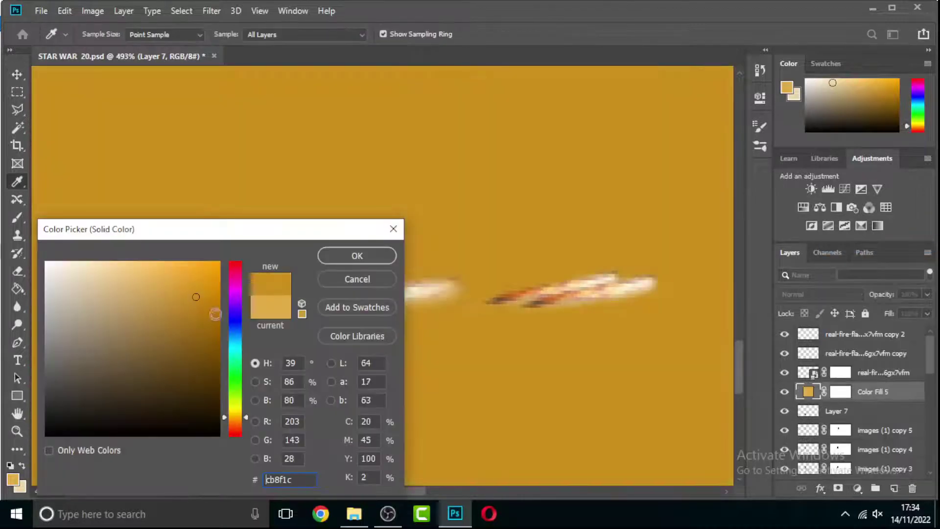
pyautogui.press('Return')
pyautogui.keyDown('alt'); pyautogui.click(852, 400); pyautogui.keyUp('alt')
# Narrow the fill's Blend If range and change its colour to a darker brown.
pyautogui.click(813, 492)
pyautogui.click(837, 353)
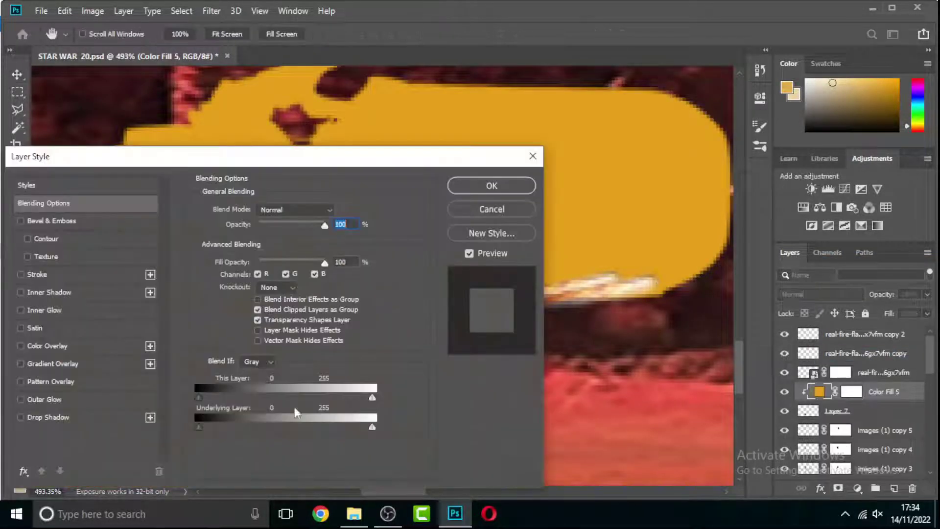
pyautogui.moveTo(371, 393)
pyautogui.mouseDown()
pyautogui.moveTo(228, 387)
pyautogui.moveTo(357, 393)
pyautogui.mouseUp()
pyautogui.press('Return')
pyautogui.doubleClick(819, 392)
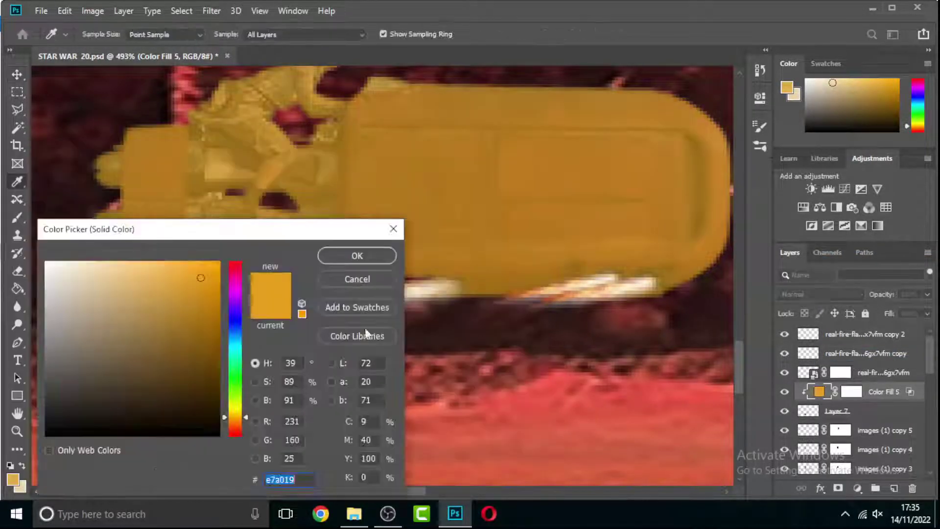
pyautogui.click(447, 277)
pyautogui.moveTo(447, 277); pyautogui.dragTo(559, 288)
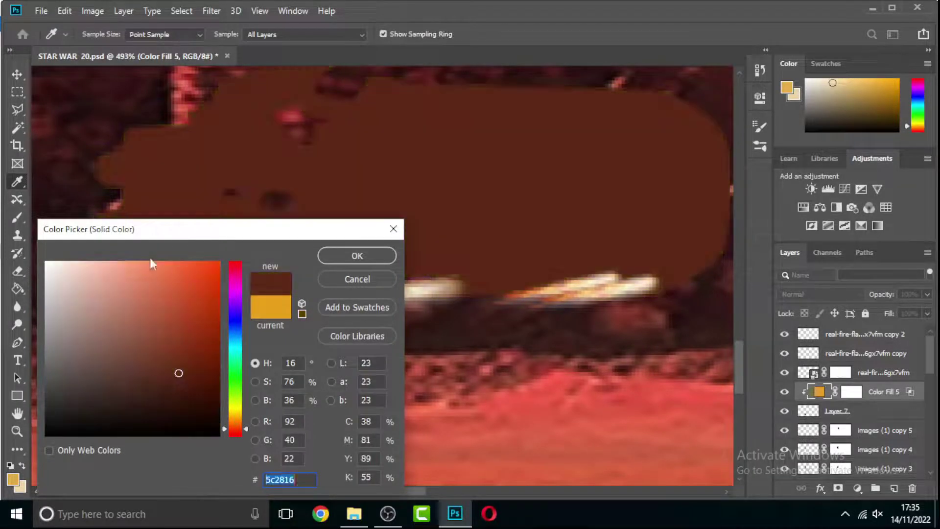
pyautogui.press('Return')
# Invert the colour fill's mask to hide it and paint the tint back onto the speeder.
pyautogui.click(851, 391)
pyautogui.press('d')
pyautogui.hotkey('ctrl', 'i')
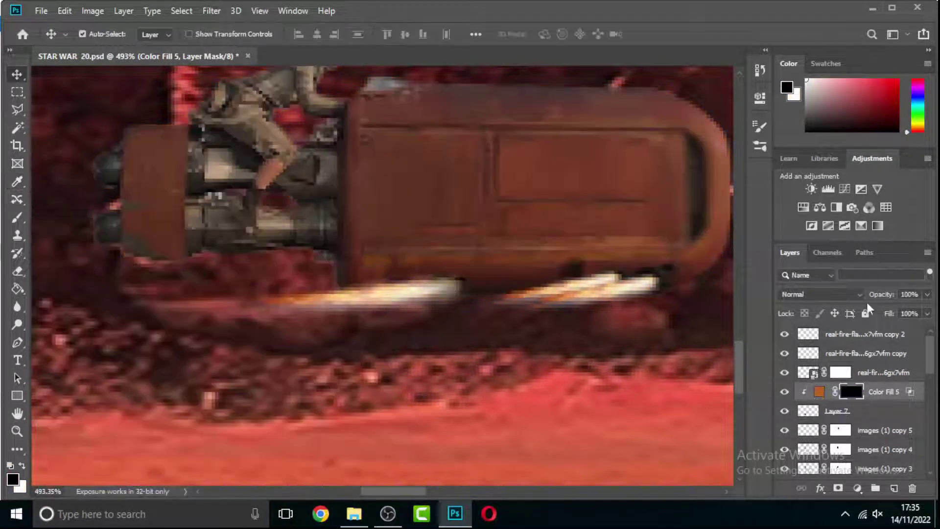
pyautogui.press('b')
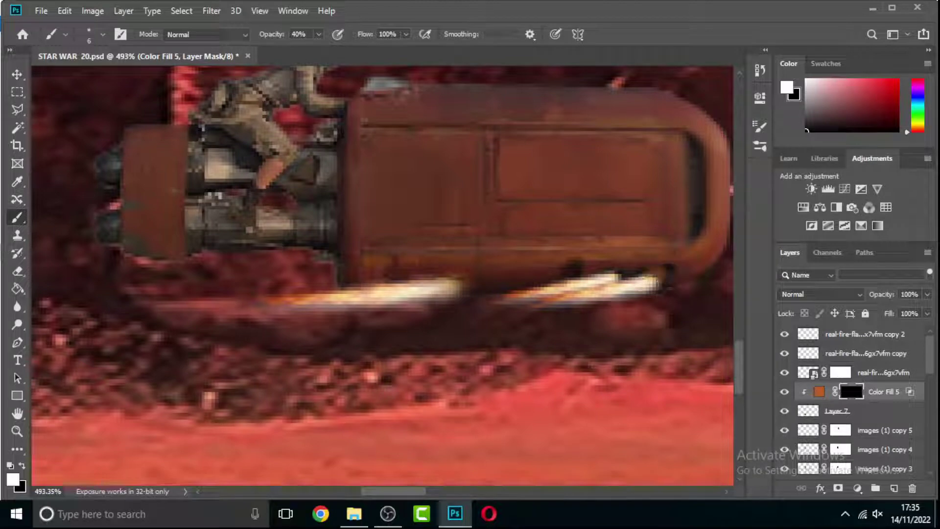
pyautogui.scroll(-1, 510, 228)
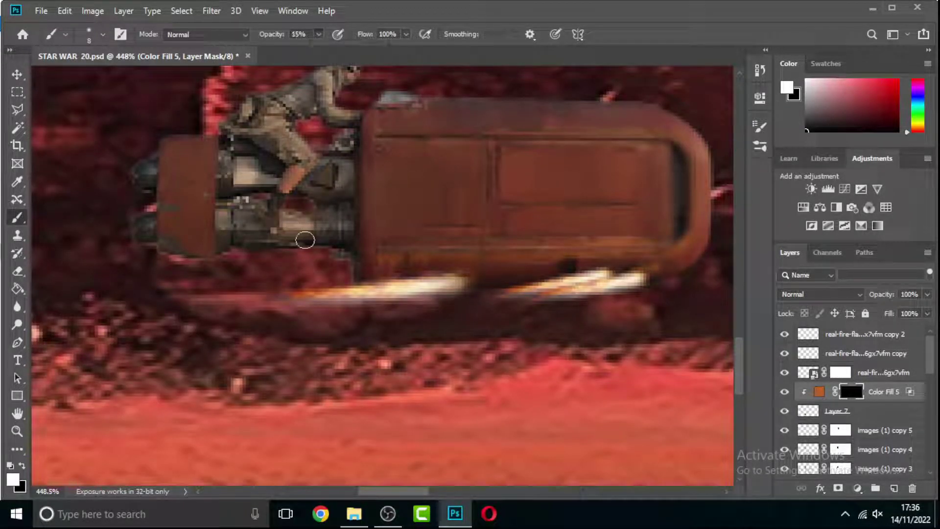
pyautogui.moveTo(684, 207); pyautogui.dragTo(369, 330)
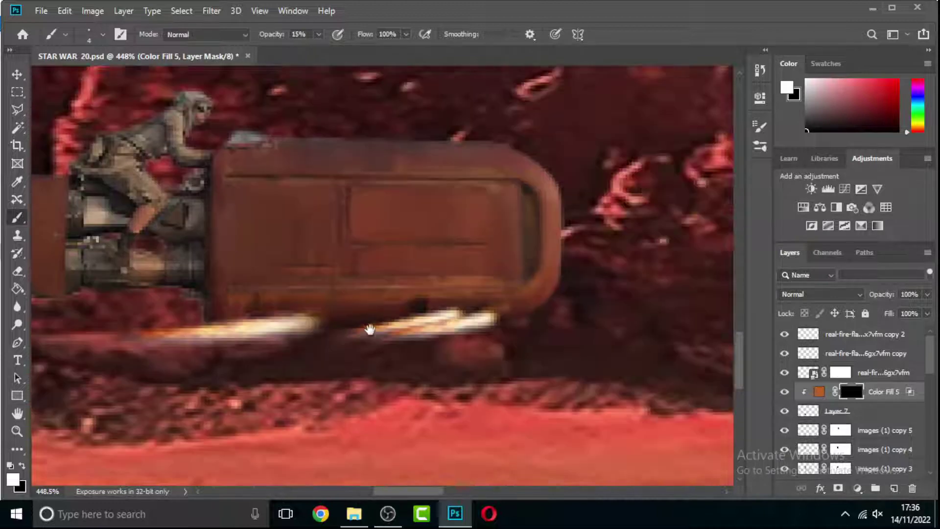
pyautogui.scroll(-3, 424, 312)
pyautogui.scroll(3, 424, 312)
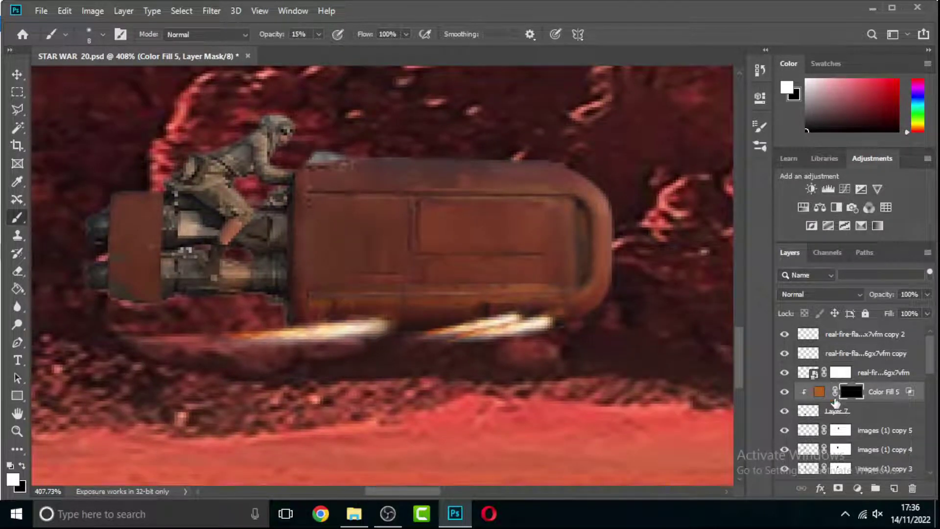
# Give the colour fill an orange-brown Outer Glow at 25 opacity.
pyautogui.doubleClick(819, 392)
pyautogui.click(357, 254)
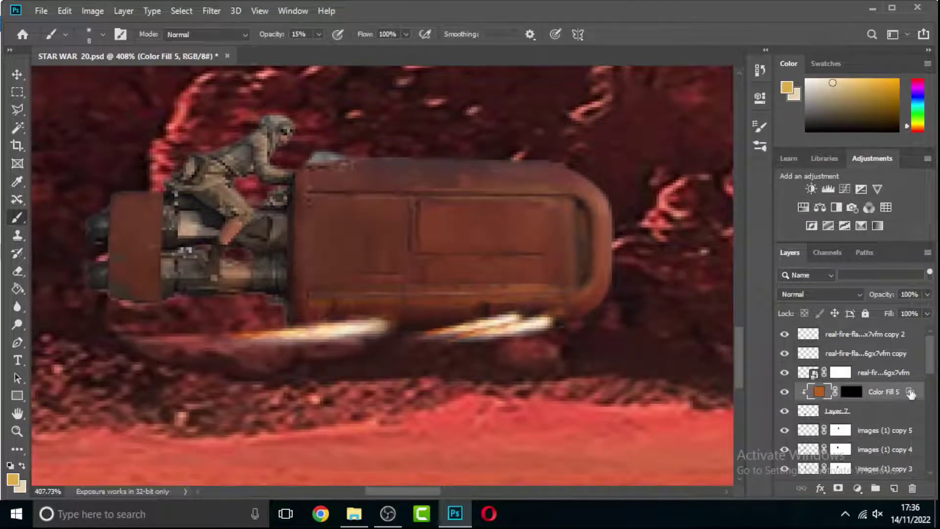
pyautogui.doubleClick(891, 392)
pyautogui.moveTo(329, 160); pyautogui.dragTo(179, 264)
pyautogui.click(103, 360)
pyautogui.click(357, 254)
pyautogui.click(134, 327)
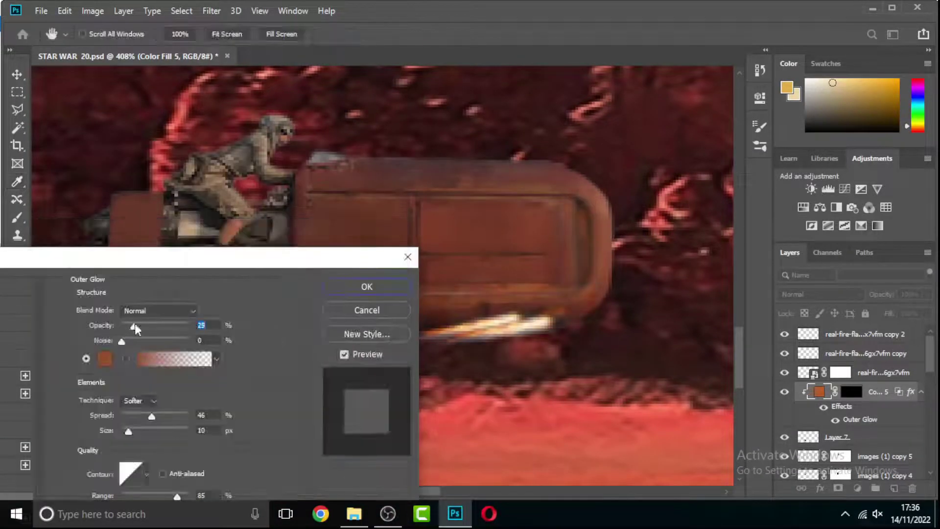
pyautogui.press('Return')
# Target the colour fill's mask and reset painting colours to white and black.
pyautogui.press('b')
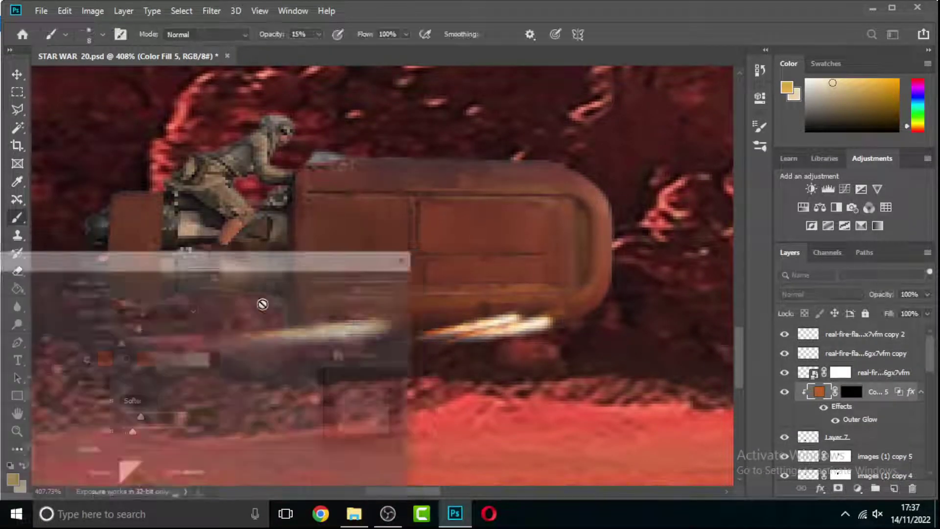
pyautogui.scroll(-2, 269, 264)
pyautogui.hotkey('ctrl', '\\')
pyautogui.press('d')
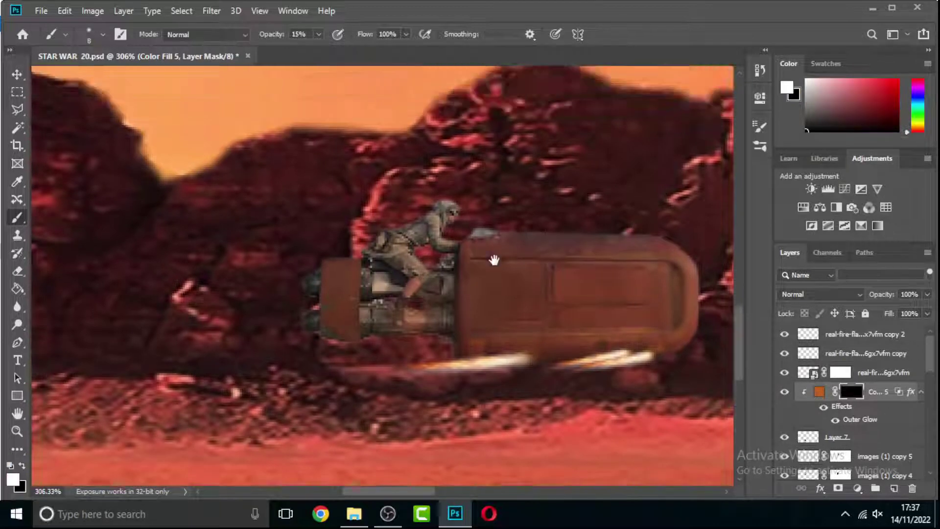
pyautogui.scroll(2, 498, 260)
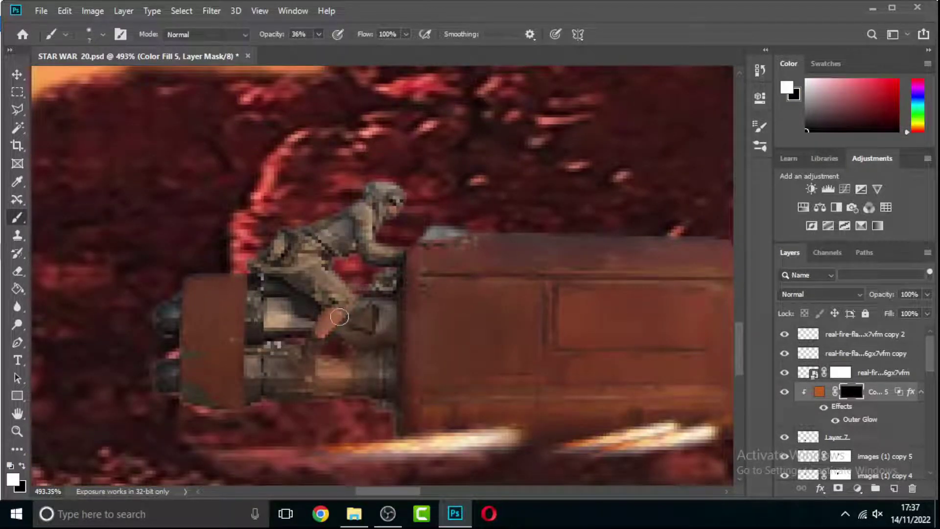
# Add a new empty layer above the fill and sample a brown from the speeder as the painting colour.
pyautogui.click(895, 490)
pyautogui.click(11, 481)
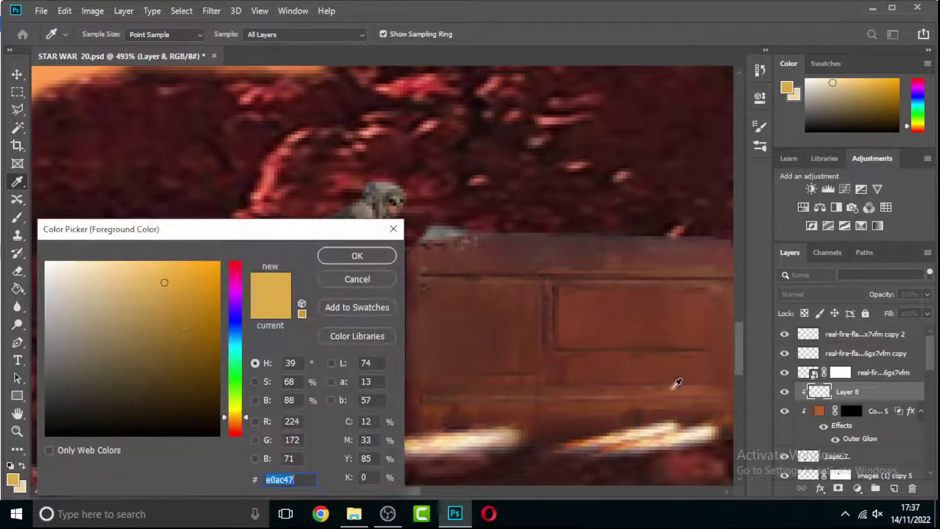
pyautogui.click(633, 353)
pyautogui.press('Return')
pyautogui.press('b')
pyautogui.click(319, 35)
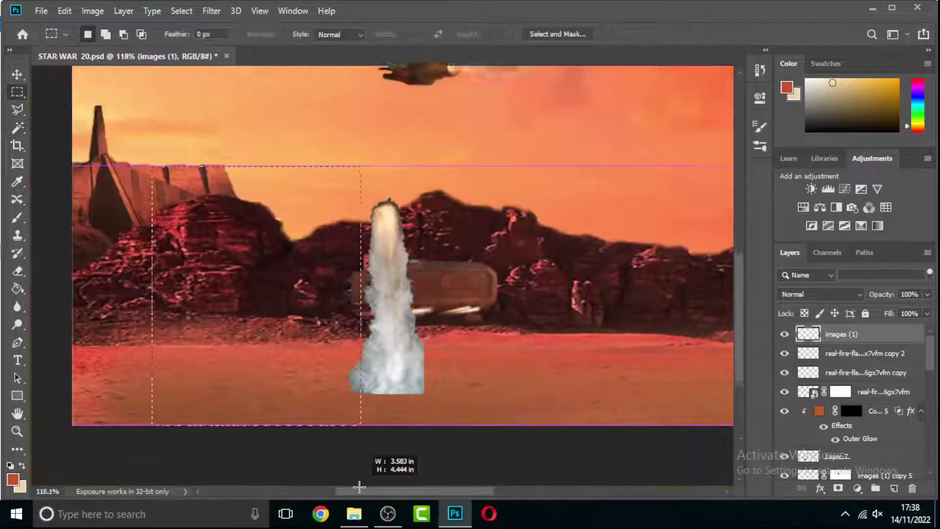
# Rotate the smoke image 90° clockwise so it lies horizontally.
pyautogui.moveTo(417, 444); pyautogui.dragTo(272, 221)
pyautogui.hotkey('ctrl', 't')
pyautogui.rightClick(387, 283)
pyautogui.click(440, 401)
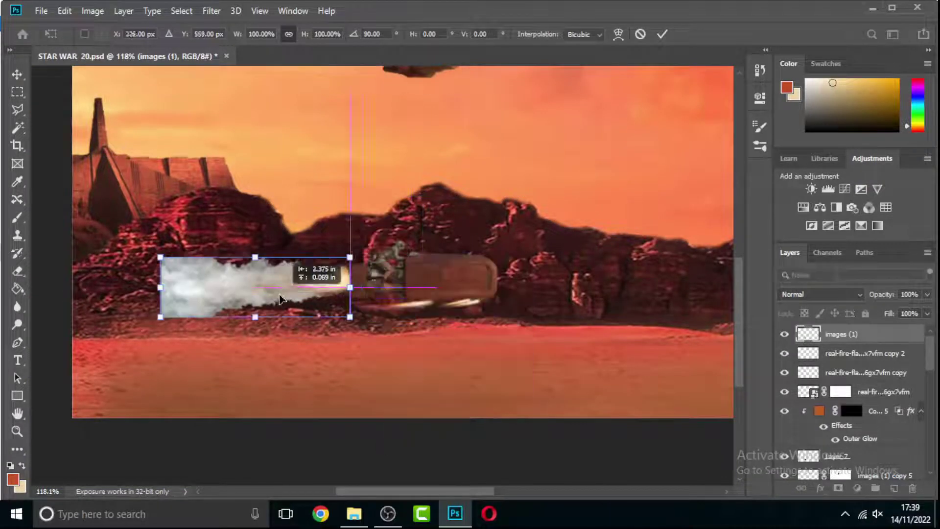
pyautogui.press('Return')
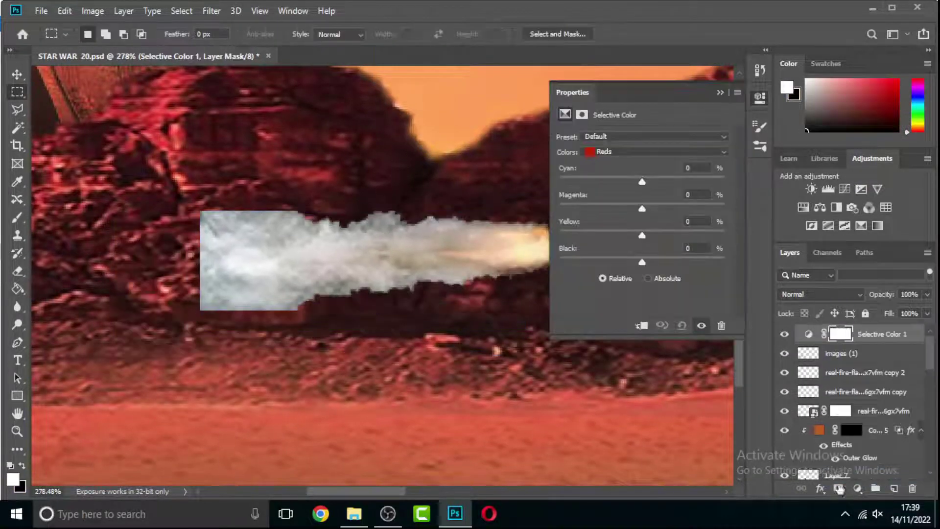
# Add a layer mask to the smoke and paint away its edges into a narrow streak.
pyautogui.click(838, 488)
pyautogui.press('b')
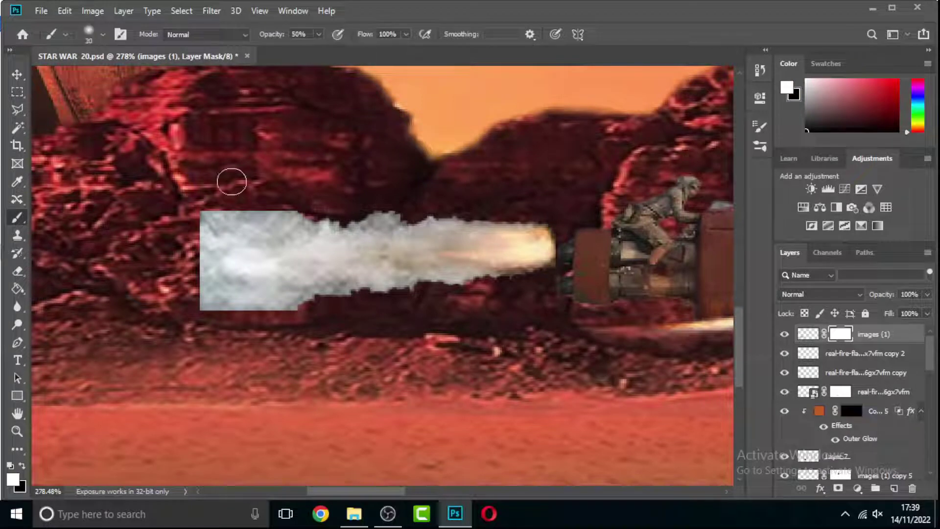
pyautogui.moveTo(222, 206); pyautogui.dragTo(402, 215)
pyautogui.click(318, 35)
pyautogui.moveTo(304, 51); pyautogui.dragTo(343, 51)
pyautogui.moveTo(206, 218); pyautogui.dragTo(539, 223)
pyautogui.moveTo(206, 301); pyautogui.dragTo(343, 320)
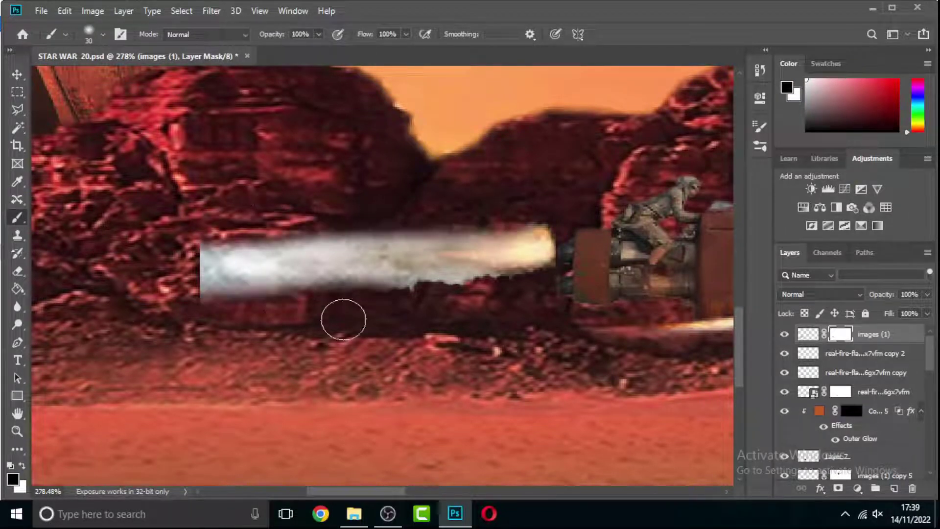
pyautogui.moveTo(561, 263)
pyautogui.mouseDown()
pyautogui.moveTo(410, 275)
pyautogui.moveTo(314, 223)
pyautogui.moveTo(550, 216)
pyautogui.mouseUp()
pyautogui.press(']')
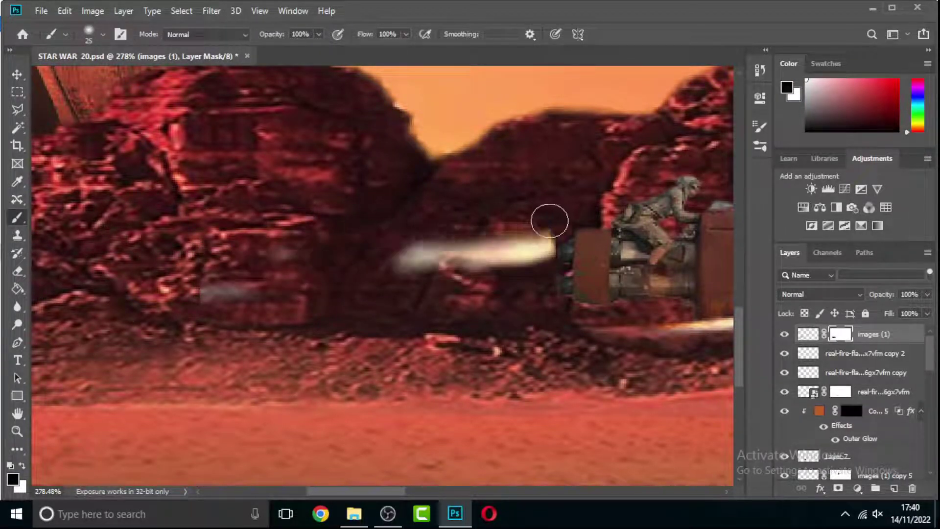
pyautogui.hotkey('ctrl', 'z')
pyautogui.hotkey('ctrl', 'z')
pyautogui.hotkey('ctrl', 'z')
pyautogui.moveTo(467, 268)
pyautogui.mouseDown()
pyautogui.moveTo(189, 273)
pyautogui.moveTo(508, 219)
pyautogui.mouseUp()
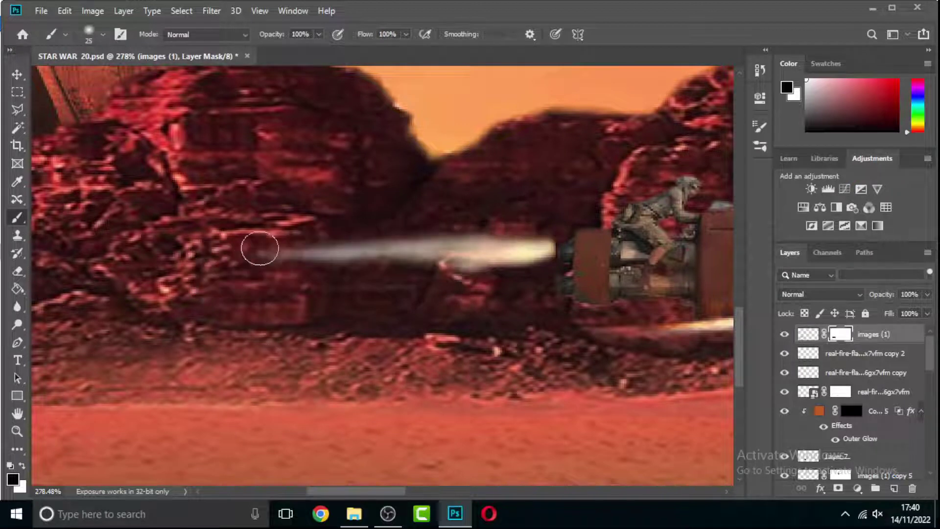
pyautogui.moveTo(260, 248); pyautogui.dragTo(406, 228)
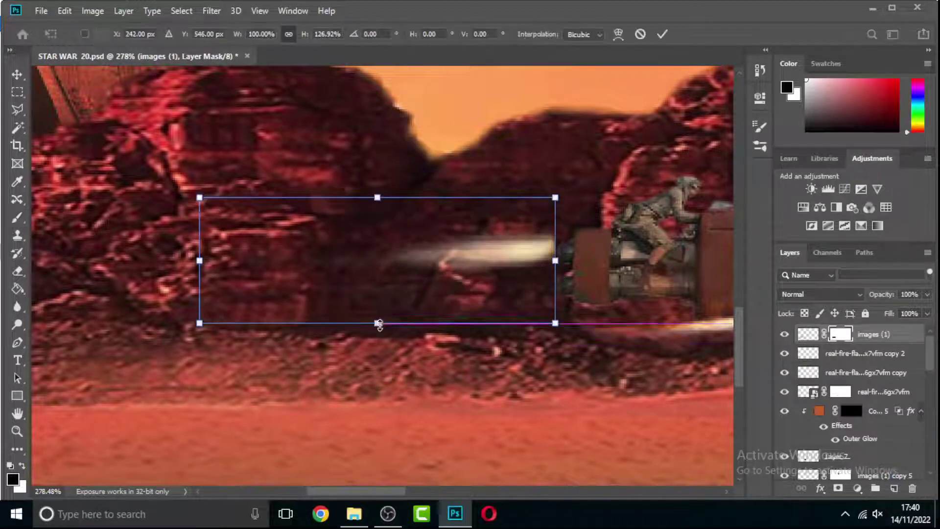
# Nudge the smoke trail right and down, stretch it further left, and fade its left part.
pyautogui.press('v')
pyautogui.moveTo(430, 268); pyautogui.dragTo(443, 275)
pyautogui.press('b')
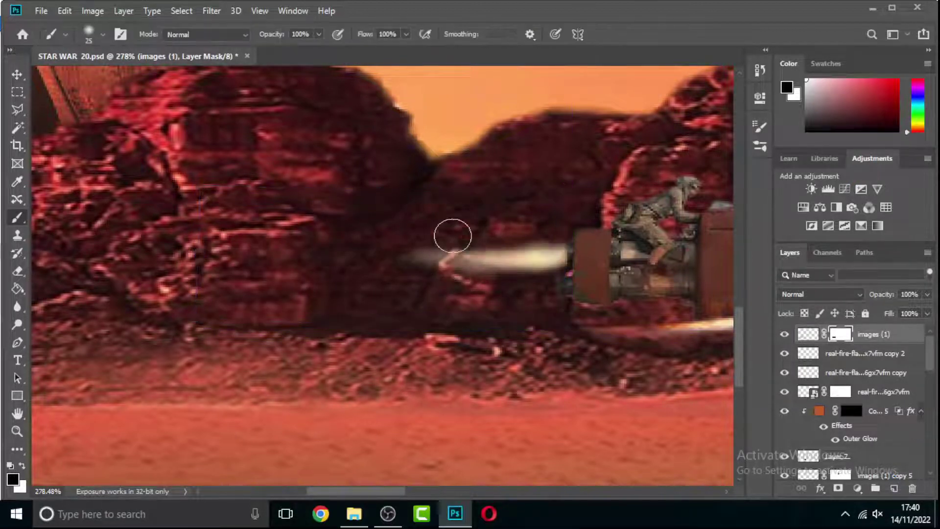
pyautogui.hotkey('ctrl', 't')
pyautogui.moveTo(189, 252); pyautogui.dragTo(59, 252)
pyautogui.press('Return')
pyautogui.scroll(3, 539, 303)
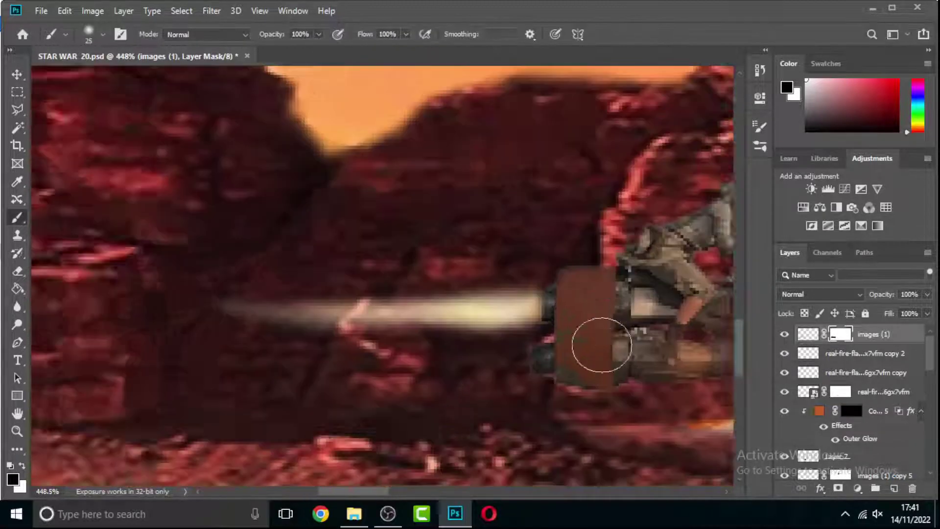
pyautogui.moveTo(356, 337)
pyautogui.mouseDown()
pyautogui.moveTo(197, 313)
pyautogui.moveTo(411, 281)
pyautogui.mouseUp()
# Warp the smoke trail, bending its right end and lifting its lower-right corner.
pyautogui.hotkey('ctrl', 't')
pyautogui.press('Return')
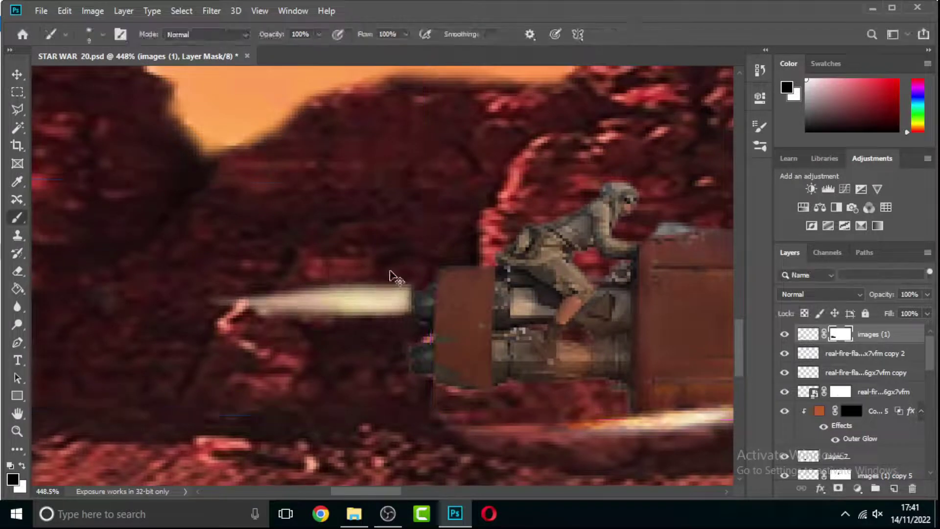
pyautogui.hotkey('ctrl', 't')
pyautogui.rightClick(373, 277)
pyautogui.moveTo(426, 290); pyautogui.dragTo(416, 315)
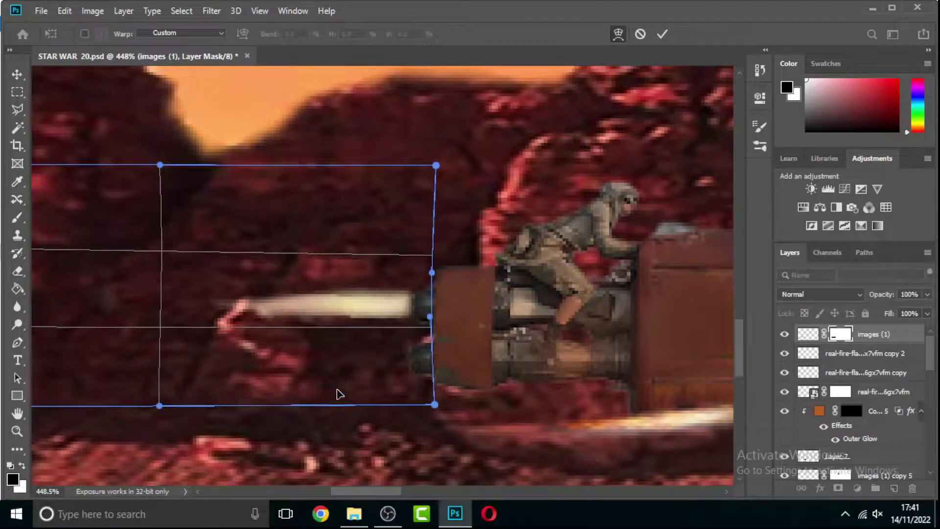
pyautogui.moveTo(433, 407); pyautogui.dragTo(414, 388)
pyautogui.press('Return')
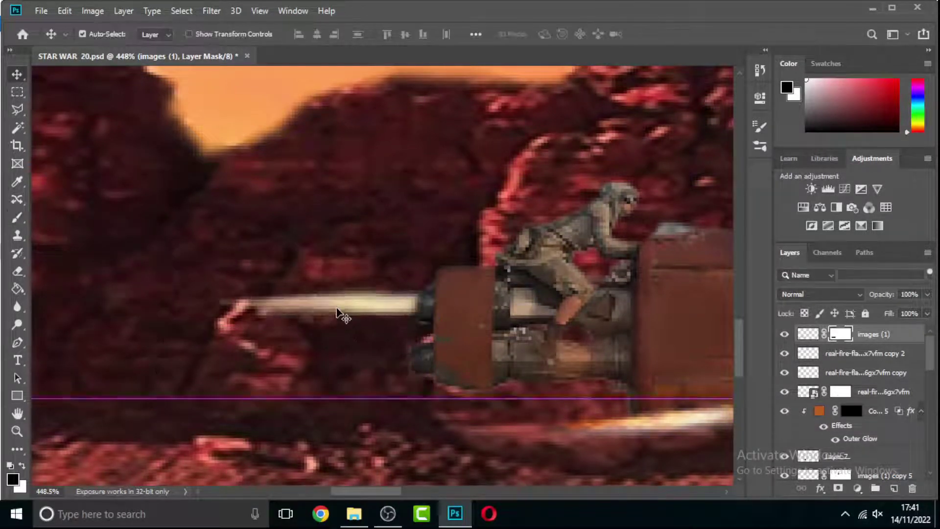
pyautogui.click(850, 411)
pyautogui.press('b')
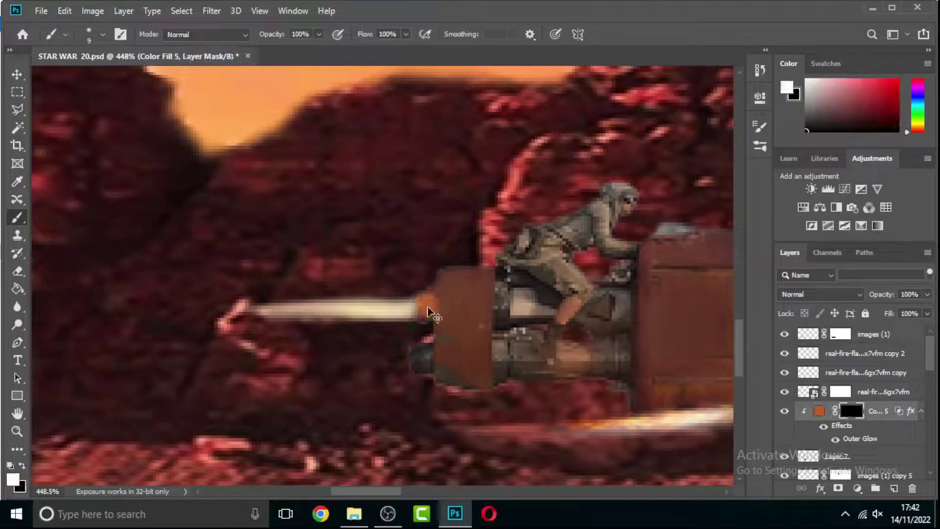
# Add an orange Color Fill 6 layer clipped to the speeder and set its Blending Options.
pyautogui.click(857, 488)
pyautogui.click(830, 245)
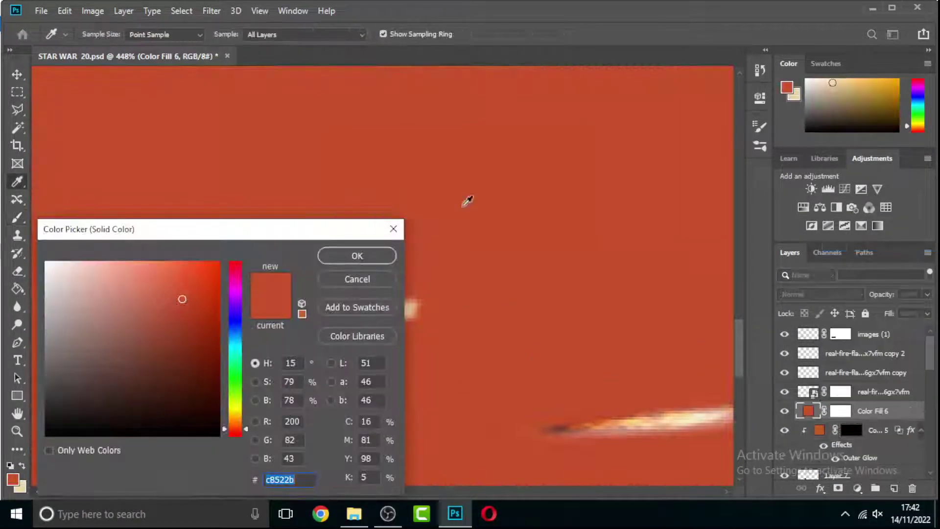
pyautogui.click(357, 255)
pyautogui.keyDown('alt'); pyautogui.click(823, 420); pyautogui.keyUp('alt')
pyautogui.click(820, 488)
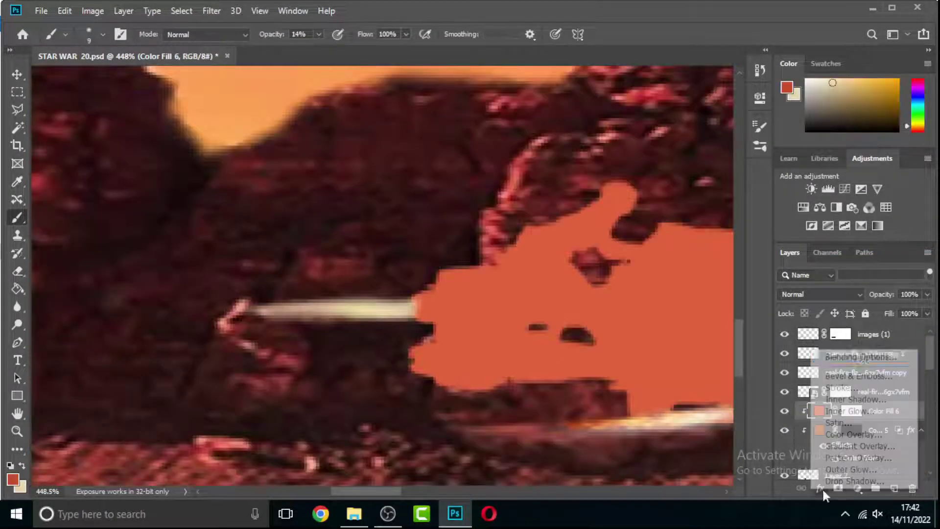
pyautogui.click(832, 353)
pyautogui.press('Return')
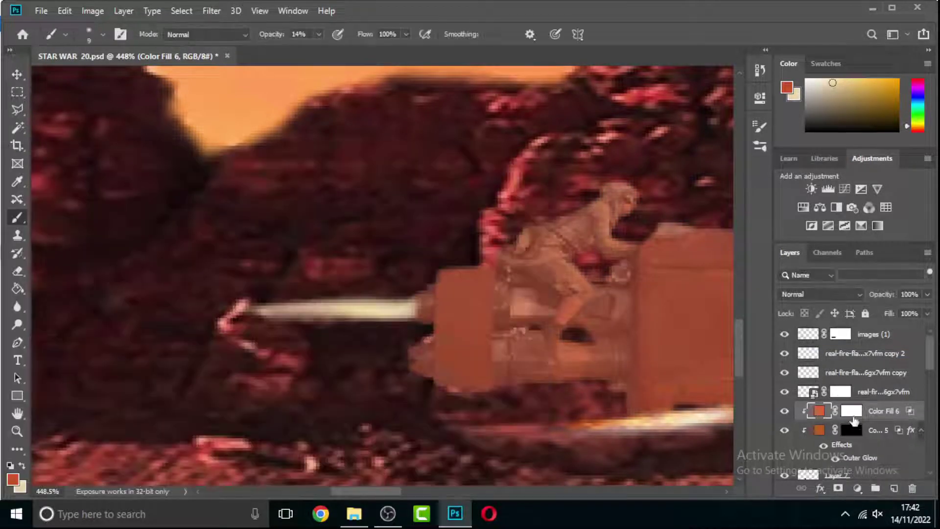
# Fill the Color Fill 6 mask with black and select the images (1) layer mask.
pyautogui.press('d')
pyautogui.hotkey('ctrl', 'i')
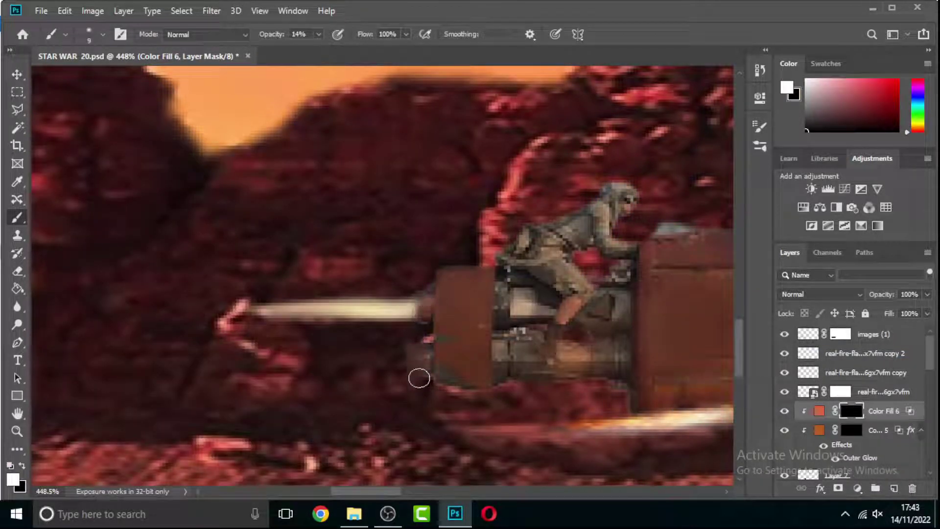
pyautogui.scroll(-3, 895, 381)
pyautogui.scroll(3, 895, 381)
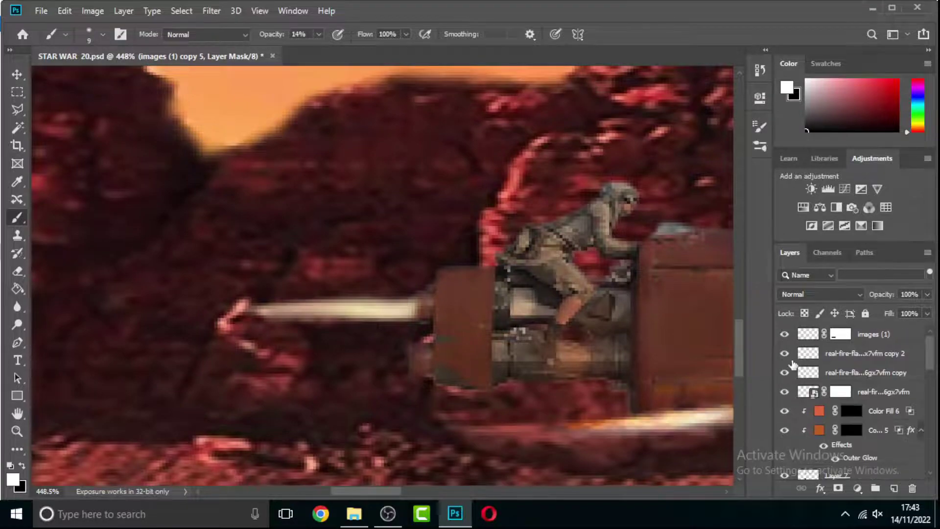
pyautogui.click(841, 334)
pyautogui.scroll(2, 395, 286)
pyautogui.scroll(-2, 441, 298)
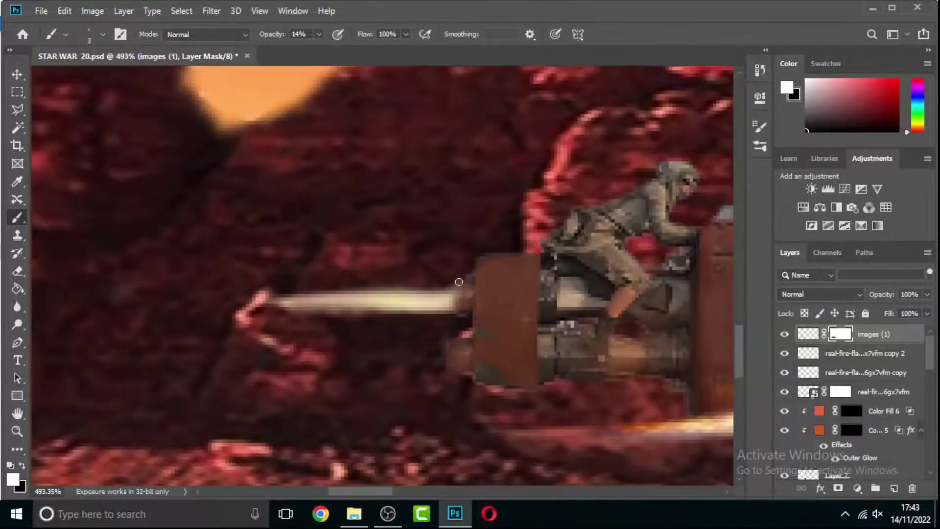
pyautogui.scroll(-2, 459, 292)
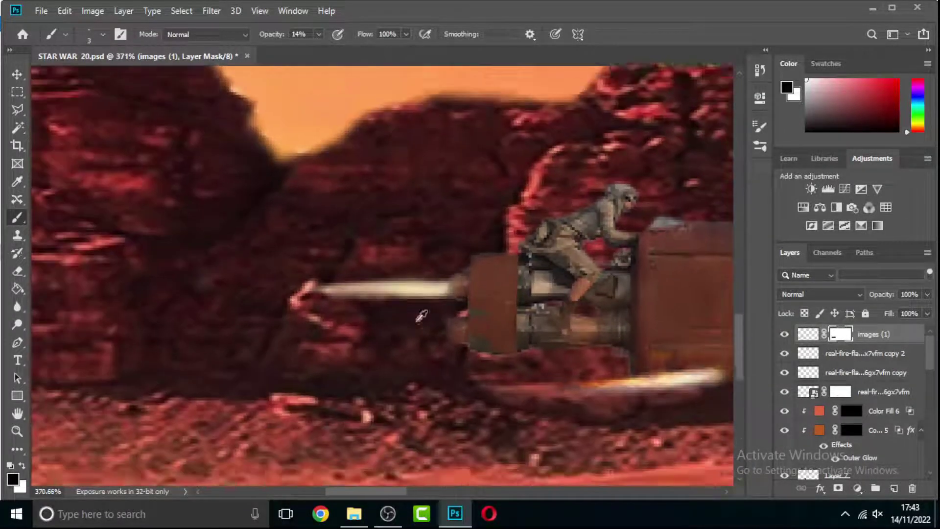
# Duplicate the beam just below the original and refine the copy's mask with a smaller brush.
pyautogui.press('v')
pyautogui.moveTo(429, 309); pyautogui.dragTo(427, 348)
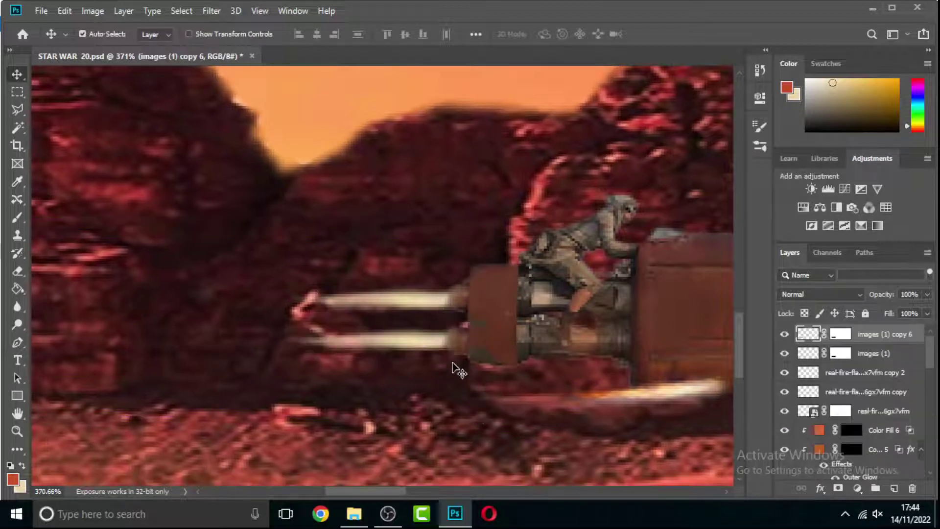
pyautogui.press('b')
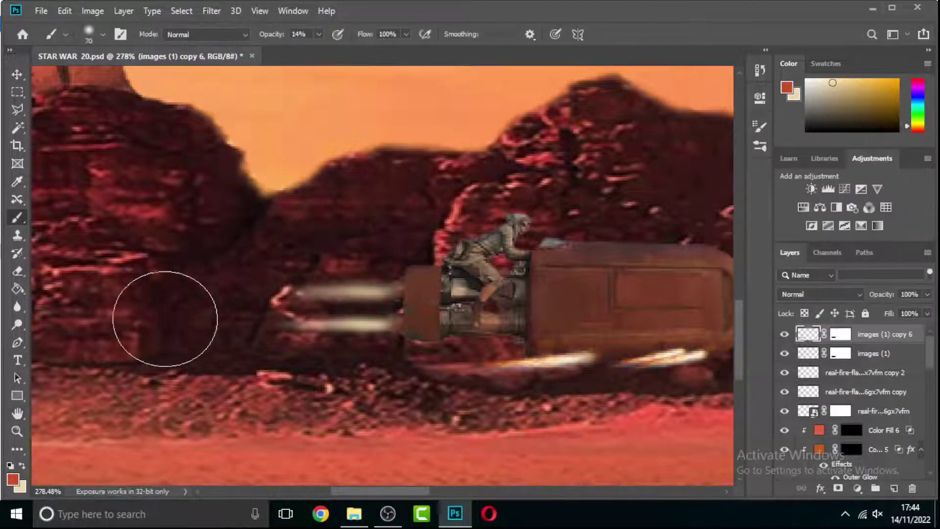
pyautogui.click(836, 336)
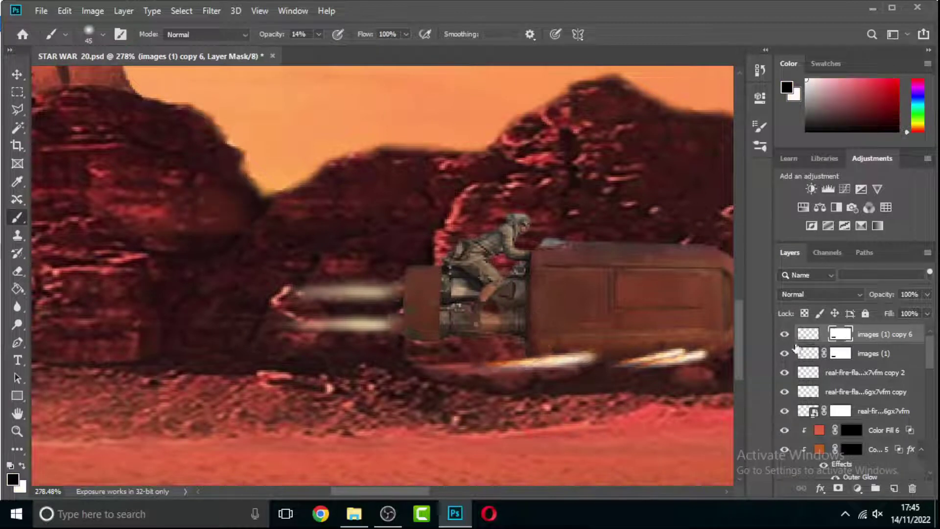
pyautogui.press('[')
pyautogui.press('[')
pyautogui.press('[')
pyautogui.keyDown('alt'); pyautogui.scroll(1, 305, 330); pyautogui.keyUp('alt')
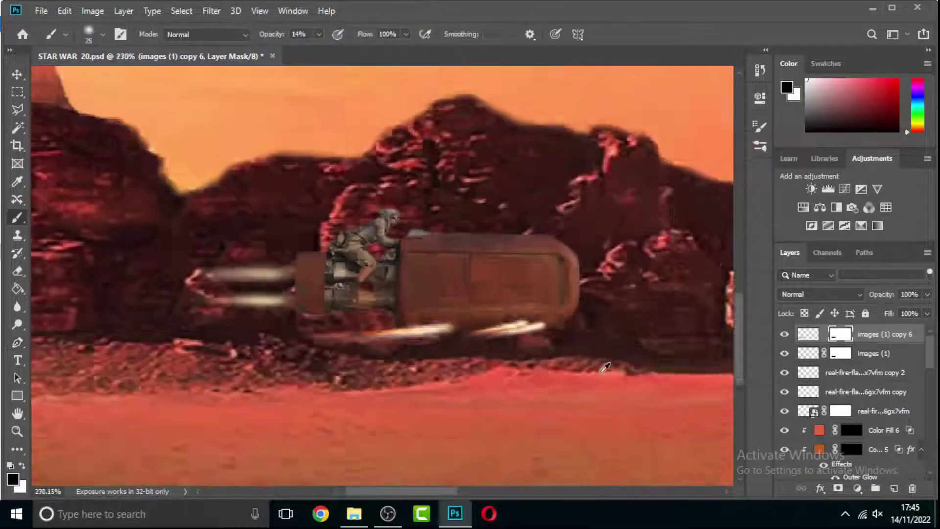
pyautogui.click(851, 430)
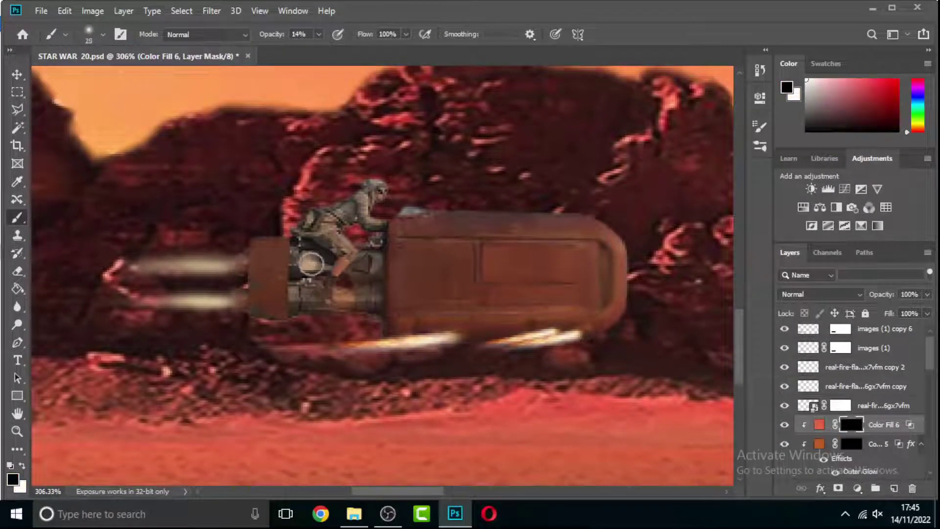
# Change Color Fill 6 to a brighter orange and set the brush to 49% opacity on its mask.
pyautogui.doubleClick(819, 425)
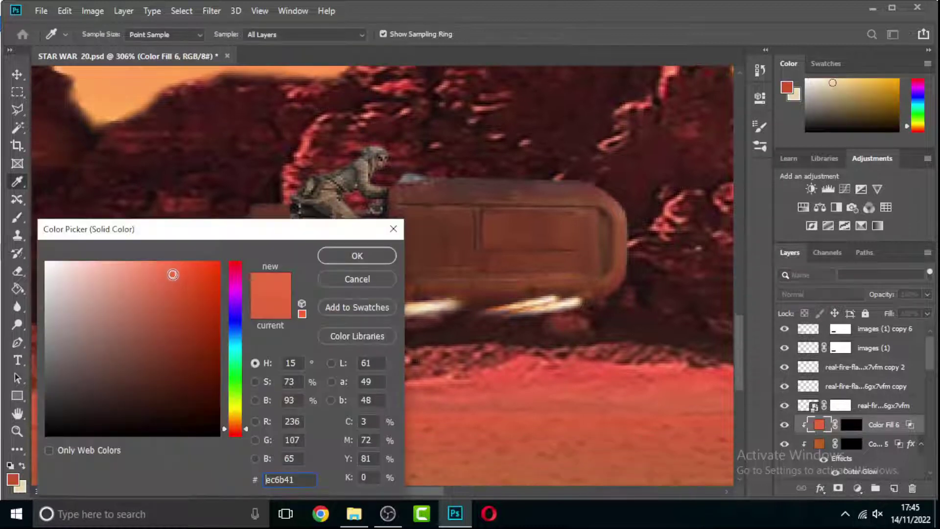
pyautogui.click(357, 277)
pyautogui.press('4')
pyautogui.press('9')
pyautogui.click(851, 424)
pyautogui.press('d')
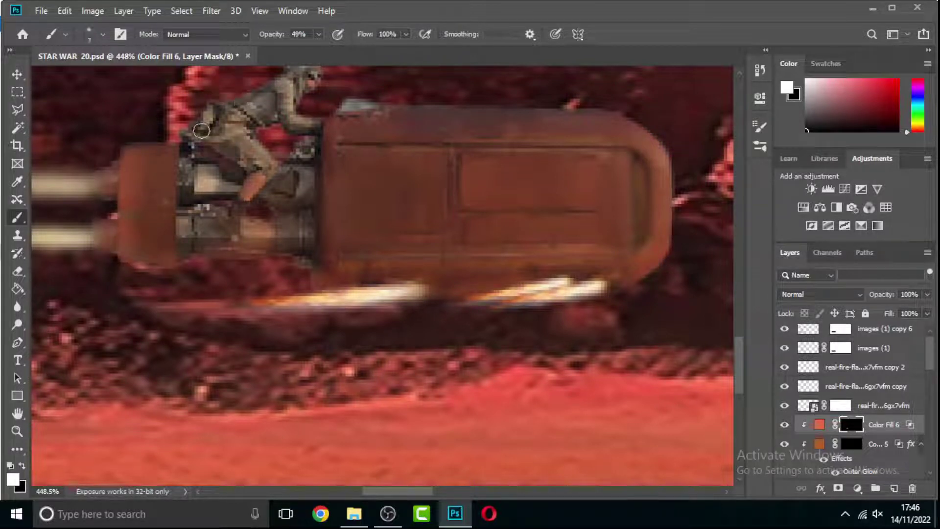
pyautogui.moveTo(126, 264); pyautogui.dragTo(126, 242)
# Apply a 6.6 Gaussian Blur to the Color Fill 6 mask and fit the image on screen.
pyautogui.click(212, 11)
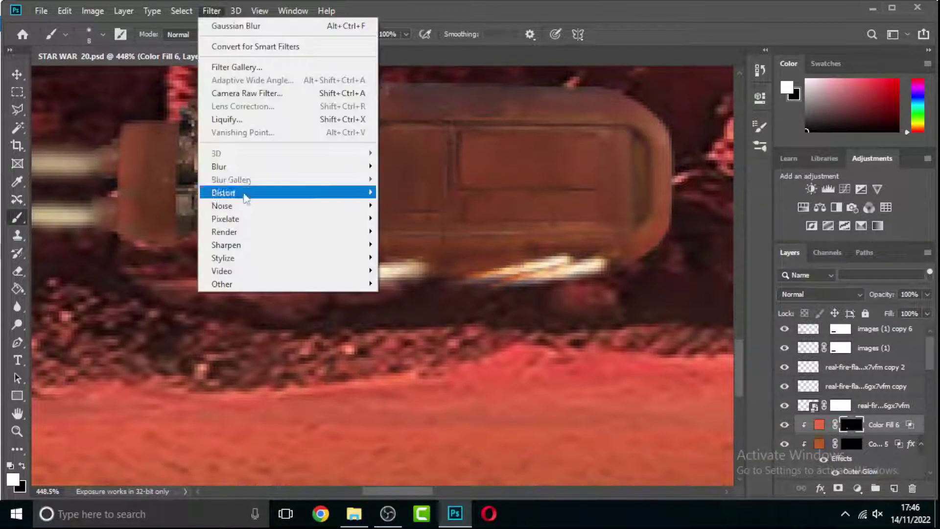
pyautogui.click(421, 232)
pyautogui.moveTo(730, 354); pyautogui.dragTo(762, 361)
pyautogui.press('Return')
pyautogui.press('b')
pyautogui.hotkey('ctrl', '0')
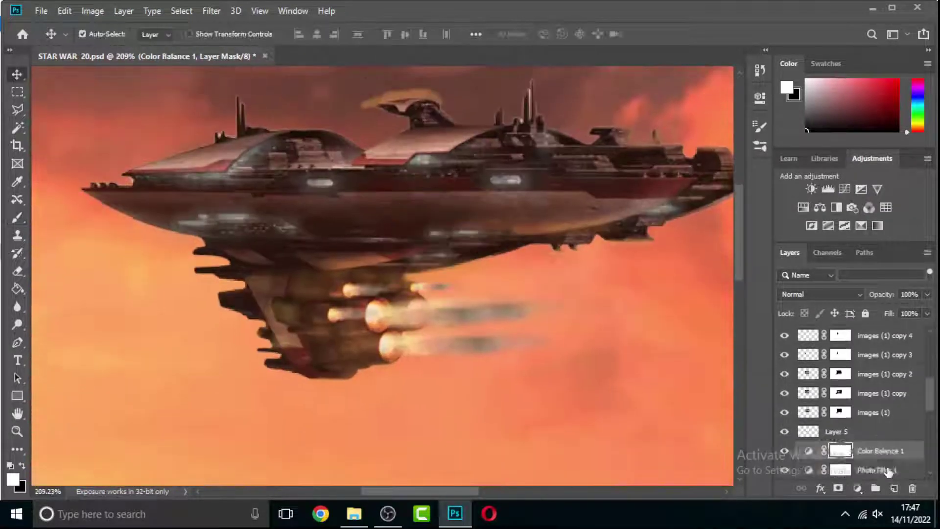
# Add an orange Solid Color fill, Color Fill 7, above the spaceship's Layer 4.
pyautogui.click(783, 361)
pyautogui.click(857, 488)
pyautogui.click(837, 242)
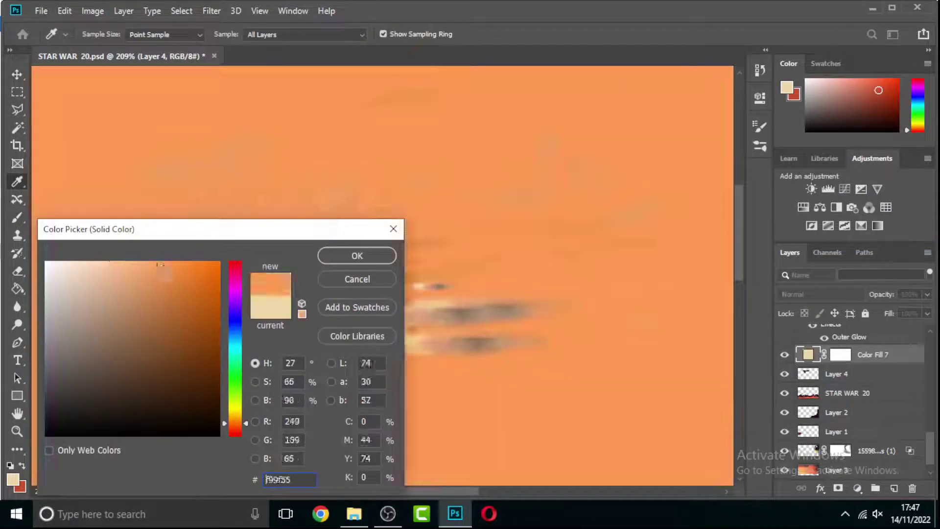
pyautogui.click(357, 254)
pyautogui.doubleClick(820, 354)
pyautogui.press('Escape')
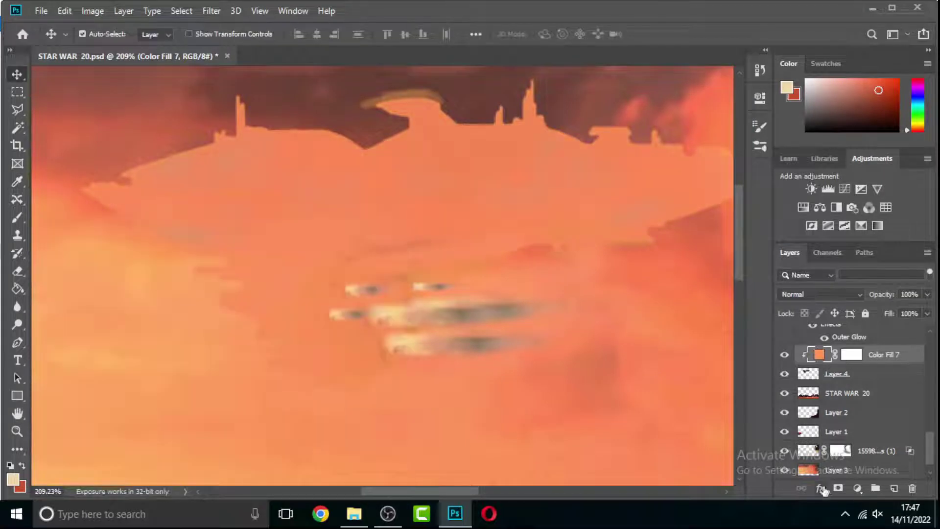
# Limit Color Fill 7 with Blend If, fill its mask black, and ready a larger low-opacity brush.
pyautogui.doubleClick(911, 354)
pyautogui.moveTo(375, 404); pyautogui.dragTo(281, 407)
pyautogui.press('Return')
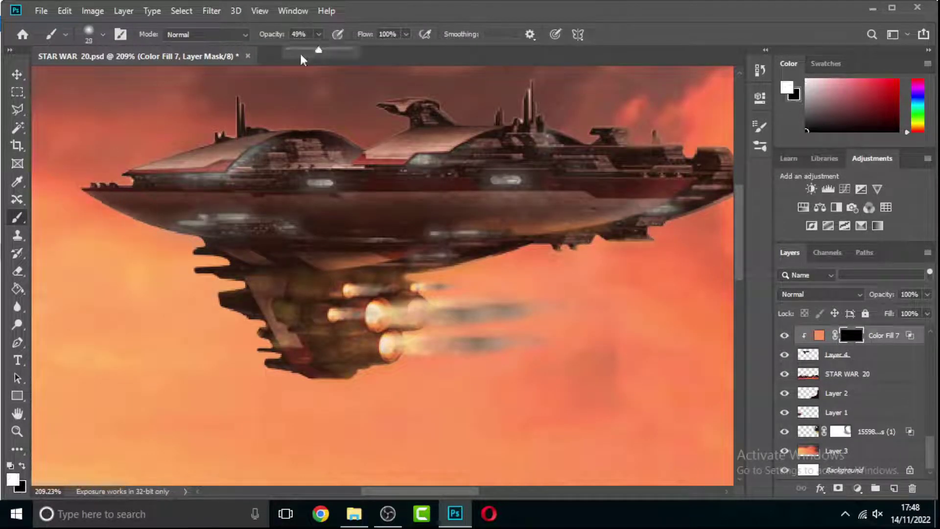
pyautogui.hscroll(3, 357, 205)
pyautogui.hscroll(2, 555, 211)
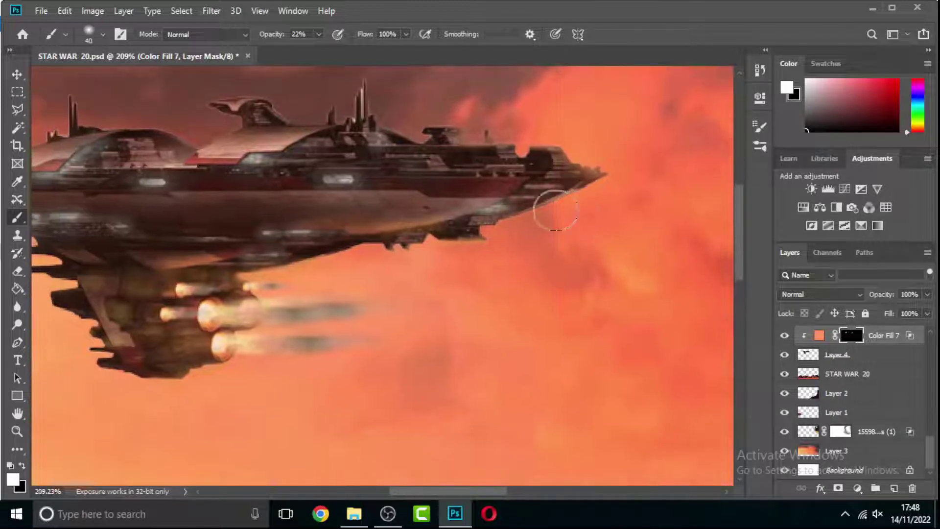
pyautogui.hscroll(-5, 431, 252)
pyautogui.press(']')
pyautogui.click(318, 34)
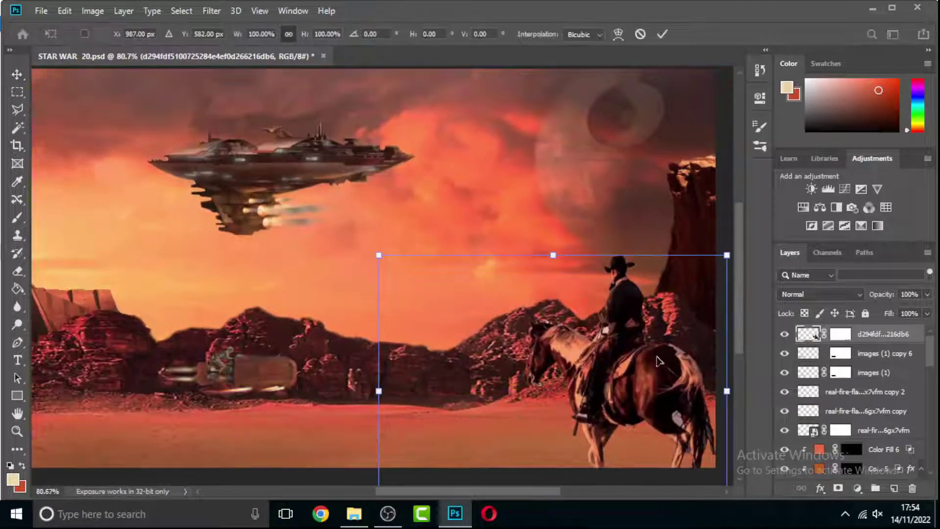
# Shrink the horse rider layer and shift it to the right.
pyautogui.moveTo(379, 255)
pyautogui.mouseDown()
pyautogui.moveTo(430, 273)
pyautogui.moveTo(478, 335)
pyautogui.mouseUp()
pyautogui.press('Return')
pyautogui.moveTo(594, 378); pyautogui.dragTo(668, 374)
pyautogui.scroll(2, 661, 439)
pyautogui.scroll(3, 661, 439)
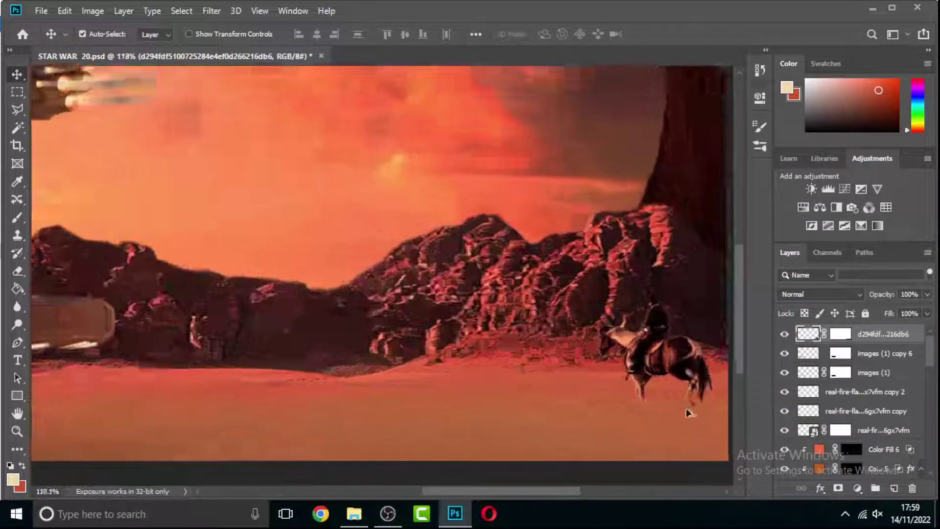
# Fade the rider layer slightly by lowering its opacity to 93%.
pyautogui.rightClick(497, 368)
pyautogui.click(927, 294)
pyautogui.moveTo(906, 311); pyautogui.dragTo(925, 314)
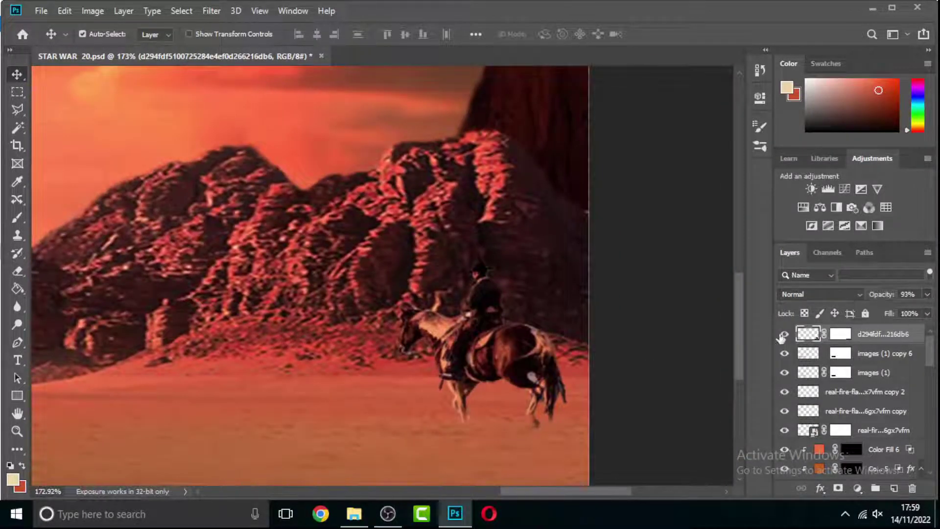
pyautogui.scroll(-3, 447, 365)
pyautogui.scroll(-2, 519, 356)
# Scale the horse rider down further with Free Transform.
pyautogui.rightClick(518, 357)
pyautogui.click(524, 360)
pyautogui.hotkey('ctrl', 't')
pyautogui.moveTo(561, 298)
pyautogui.mouseDown()
pyautogui.moveTo(540, 312)
pyautogui.moveTo(550, 318)
pyautogui.mouseUp()
pyautogui.press('Return')
# Move the rider down into the bottom-right corner of the desert.
pyautogui.scroll(-1, 480, 416)
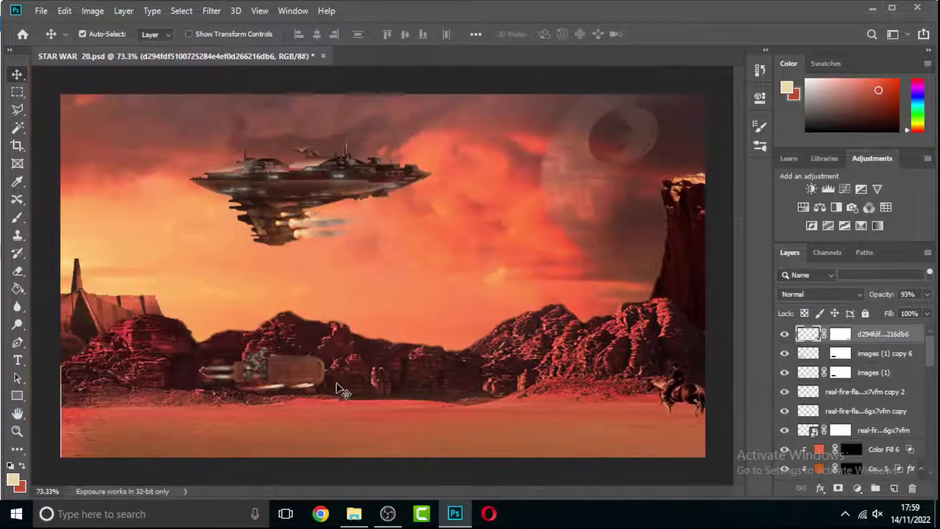
pyautogui.rightClick(682, 390)
pyautogui.click(695, 397)
pyautogui.moveTo(694, 399); pyautogui.dragTo(693, 446)
pyautogui.hotkey('ctrl', 't')
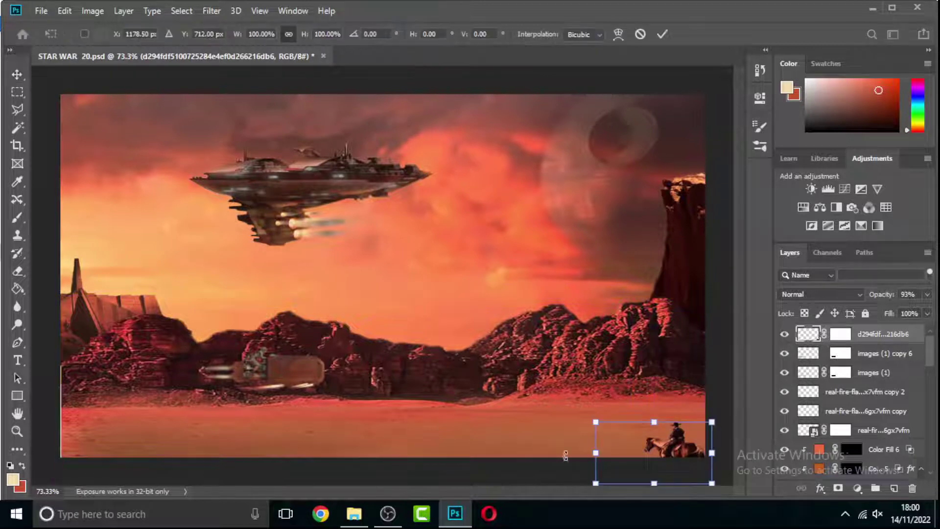
pyautogui.press('Return')
# Adjust the rider's tones with a one-point Curves adjustment.
pyautogui.hotkey('ctrl', 'm')
pyautogui.click(608, 223)
pyautogui.press('Return')
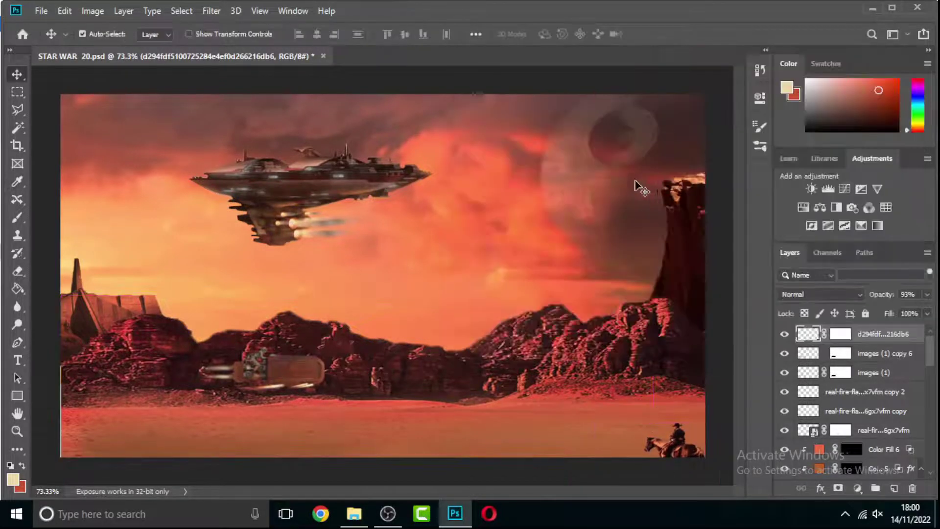
# Enlarge the horse rider slightly.
pyautogui.hotkey('ctrl', 't')
pyautogui.moveTo(592, 411); pyautogui.dragTo(581, 392)
pyautogui.press('Return')
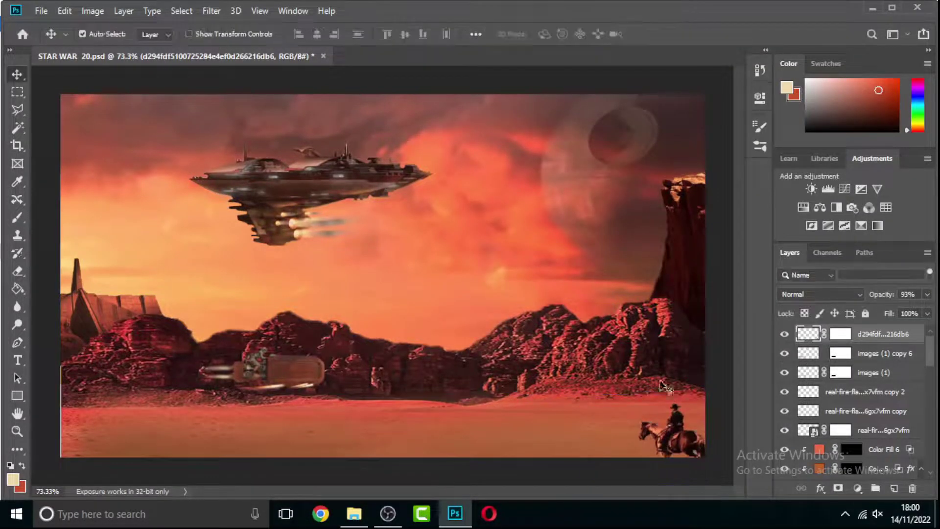